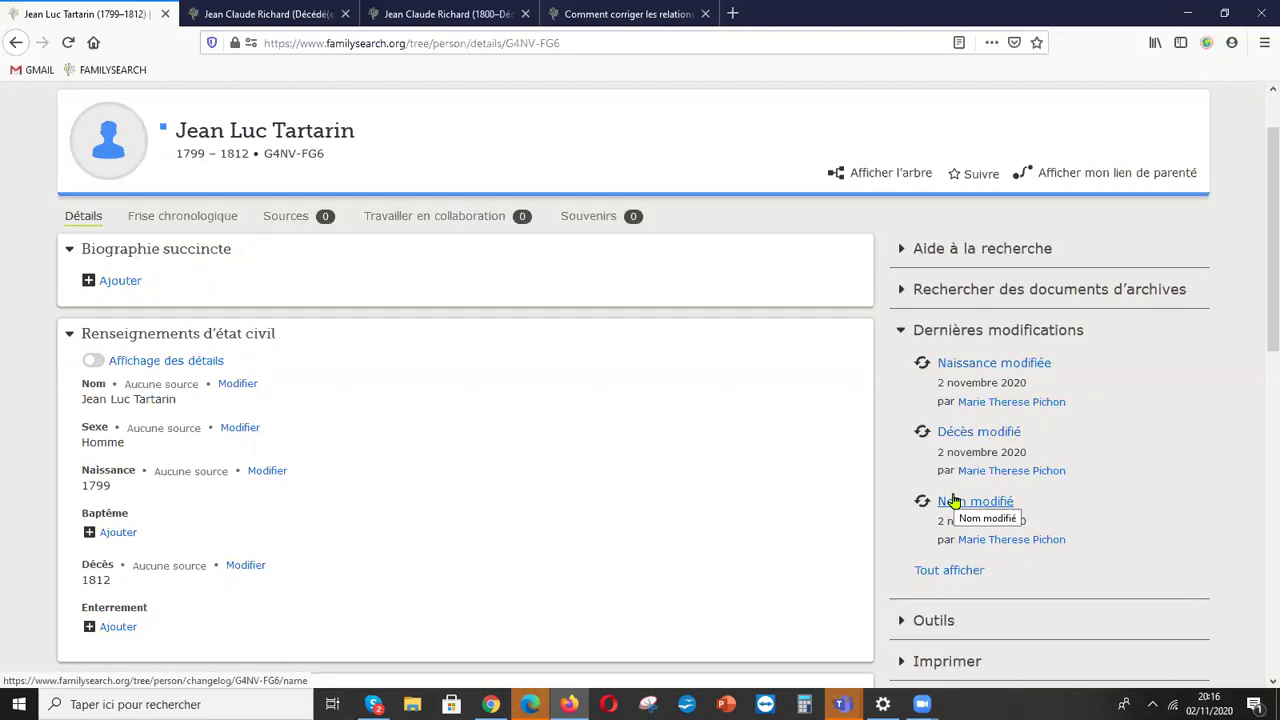
- Copy the identification number of the father in the second, non-preferred parent couple among the child's family members
scroll(953, 500, down, 2)
scroll(953, 500, up, 3)
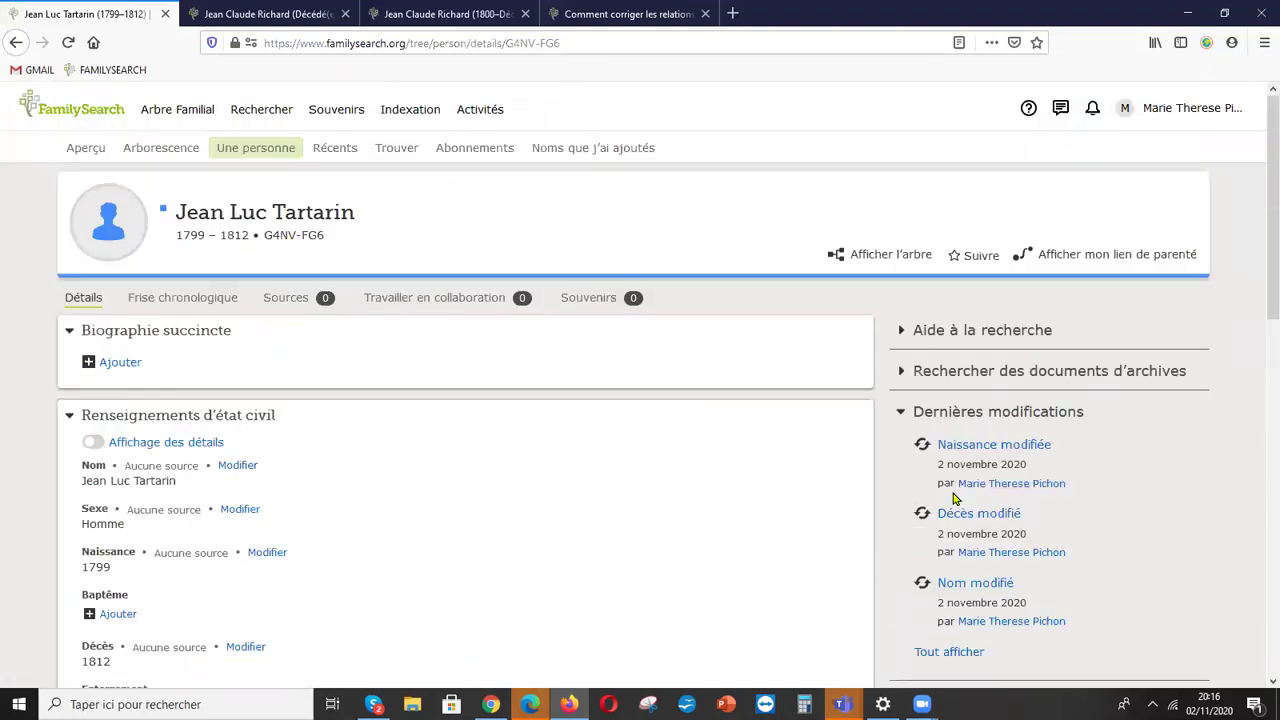
scroll(953, 498, down, 2)
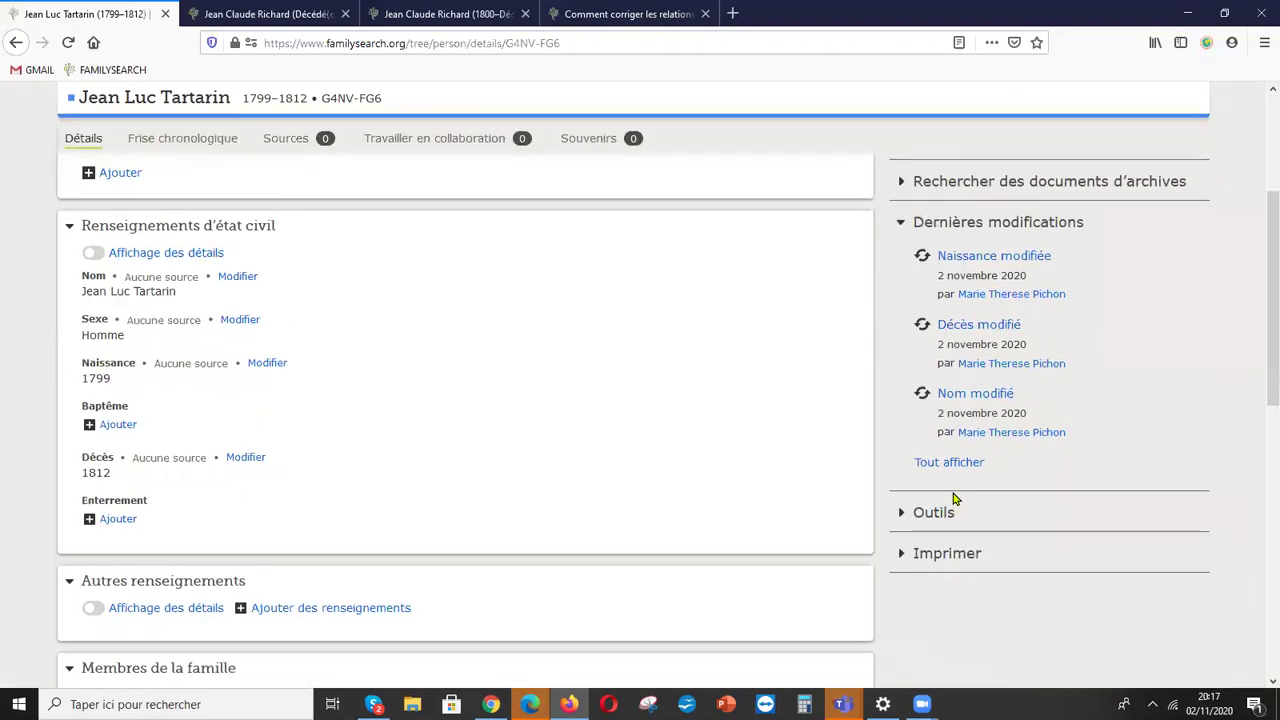
scroll(953, 498, up, 1)
scroll(953, 498, down, 4)
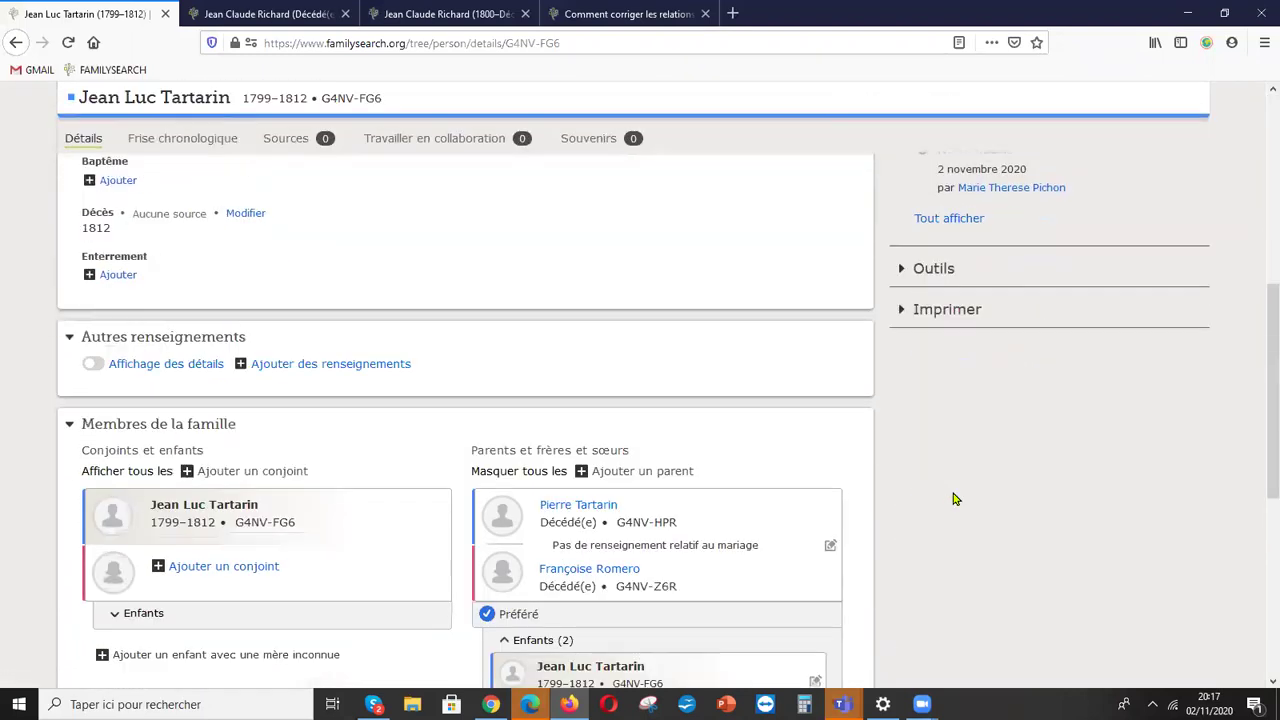
scroll(953, 499, down, 1)
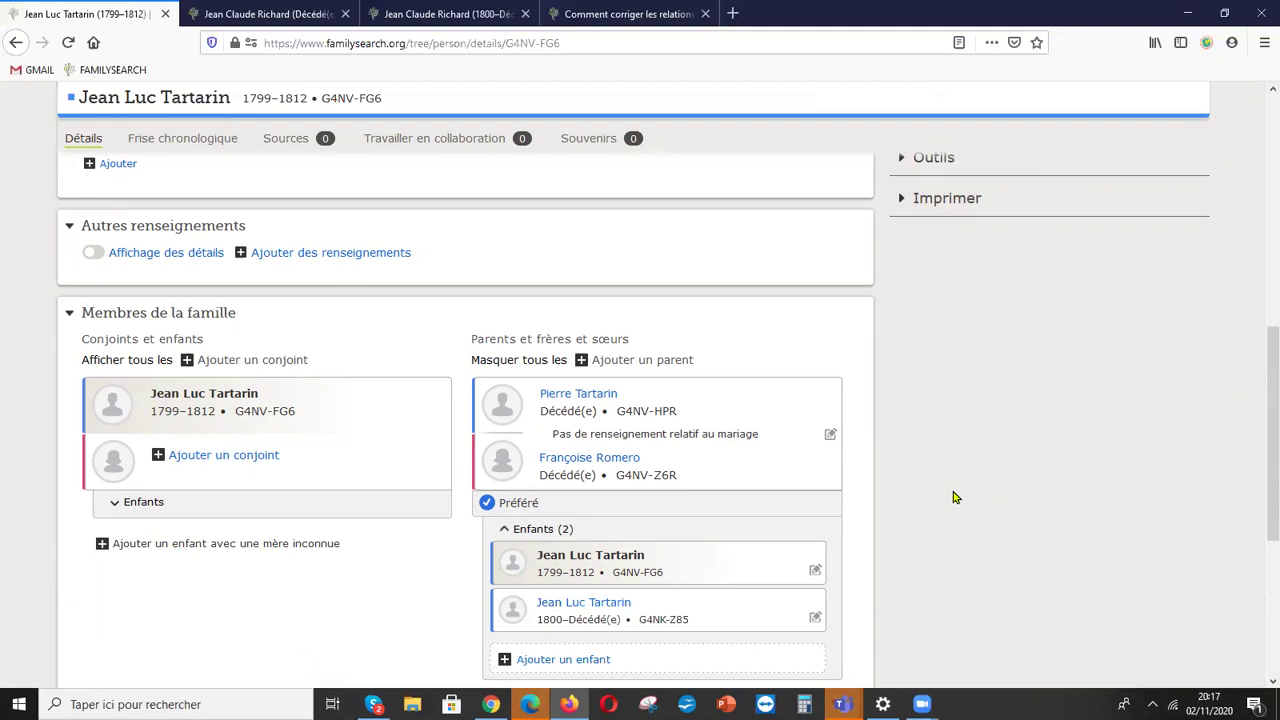
scroll(953, 497, down, 3)
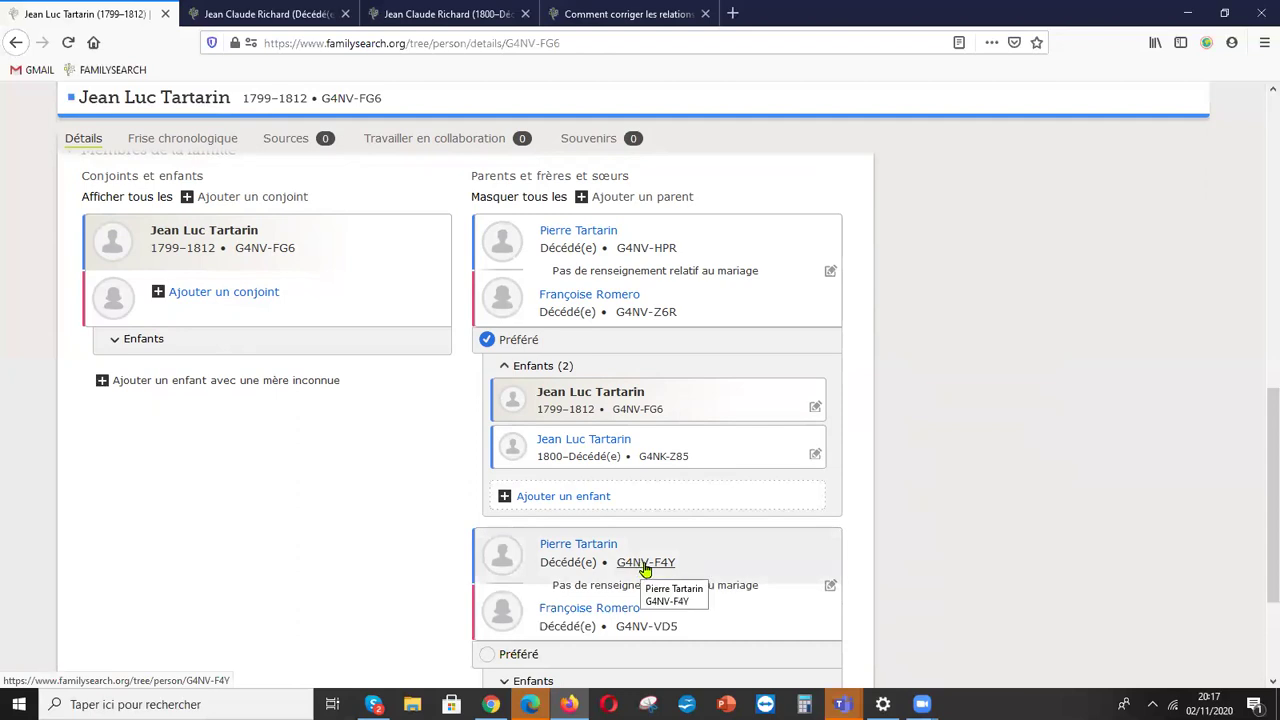
click(640, 547)
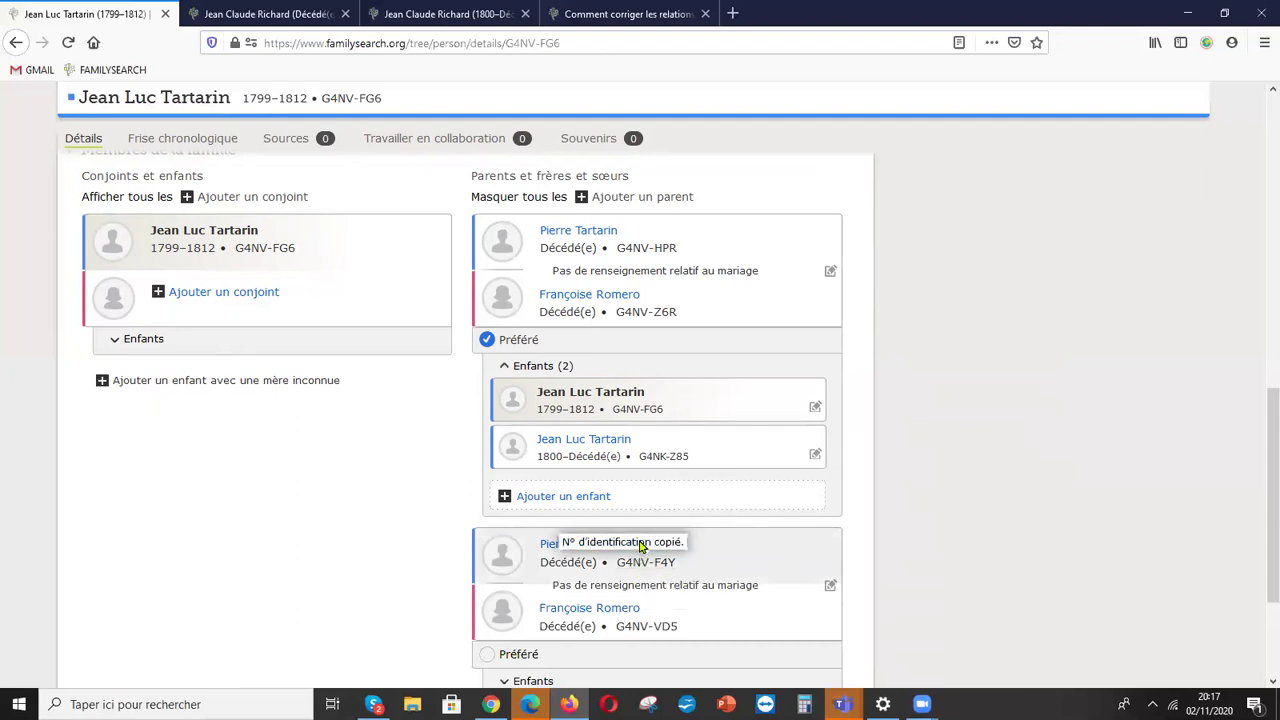
- Open the profile of the father in the preferred couple and start a merge by identification number with the copied duplicate's number
click(590, 233)
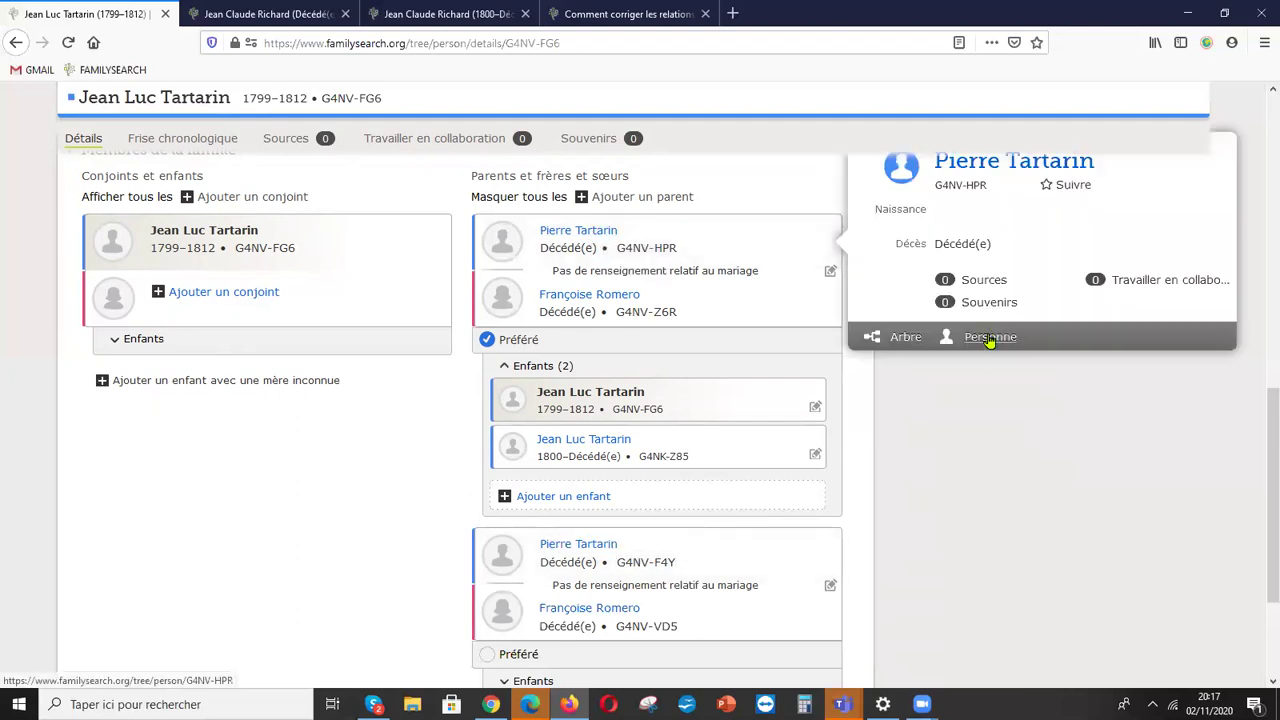
click(984, 345)
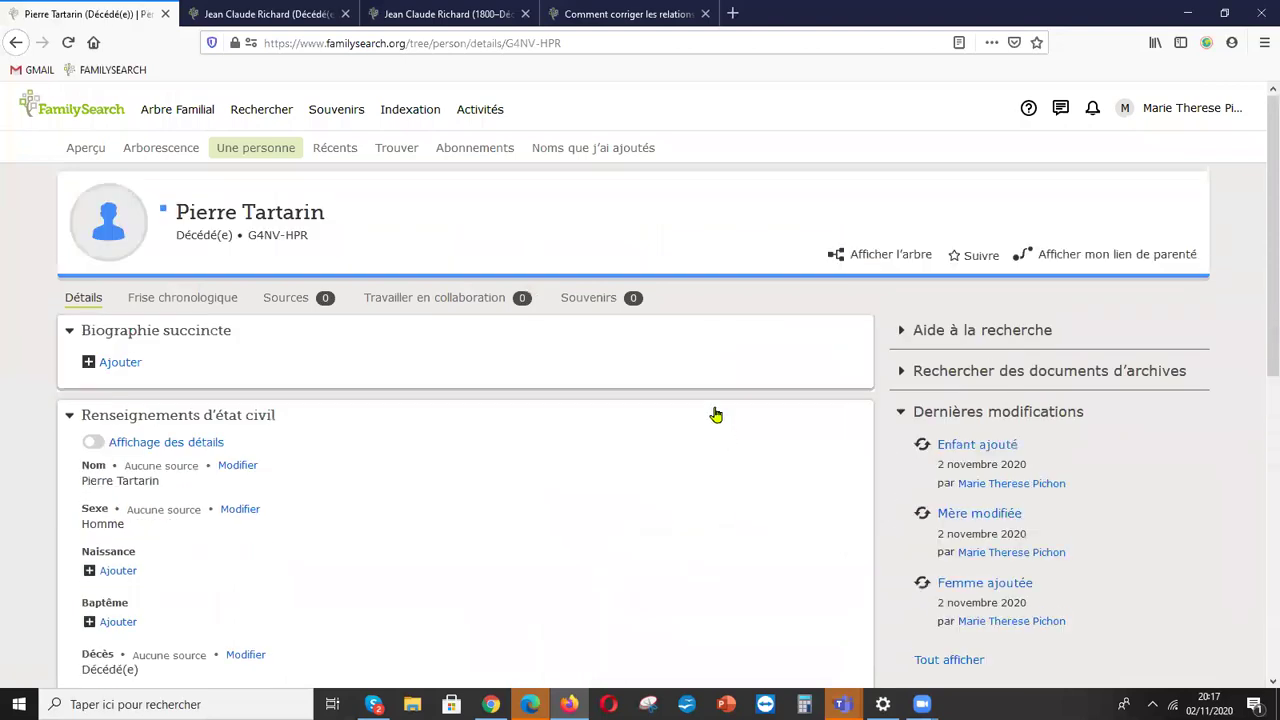
scroll(717, 414, down, 5)
scroll(715, 415, up, 2)
scroll(715, 415, up, 1)
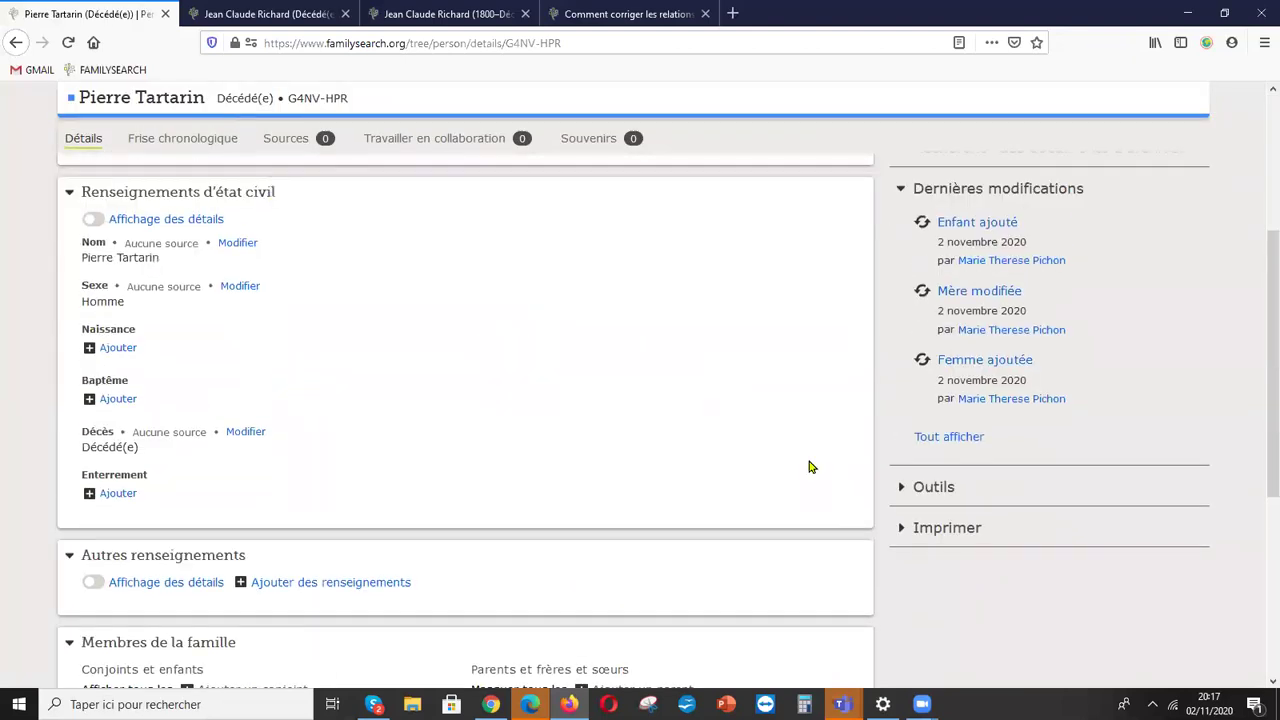
click(900, 493)
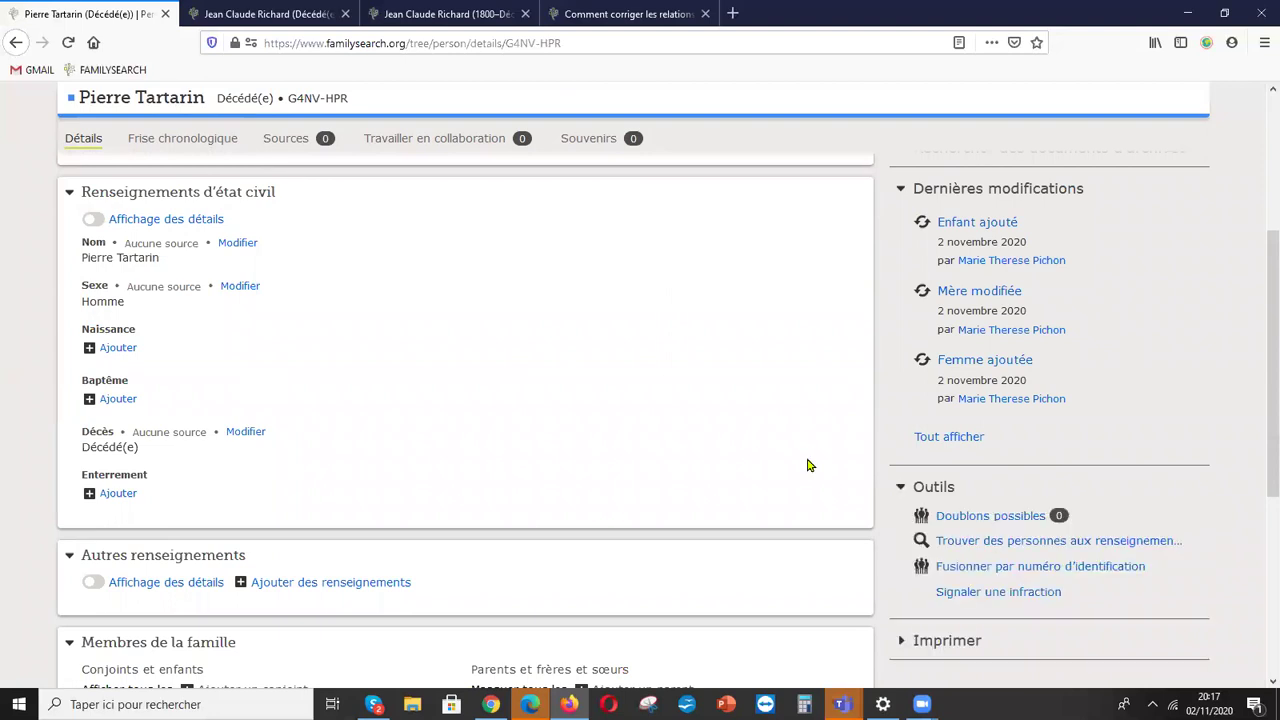
click(1093, 567)
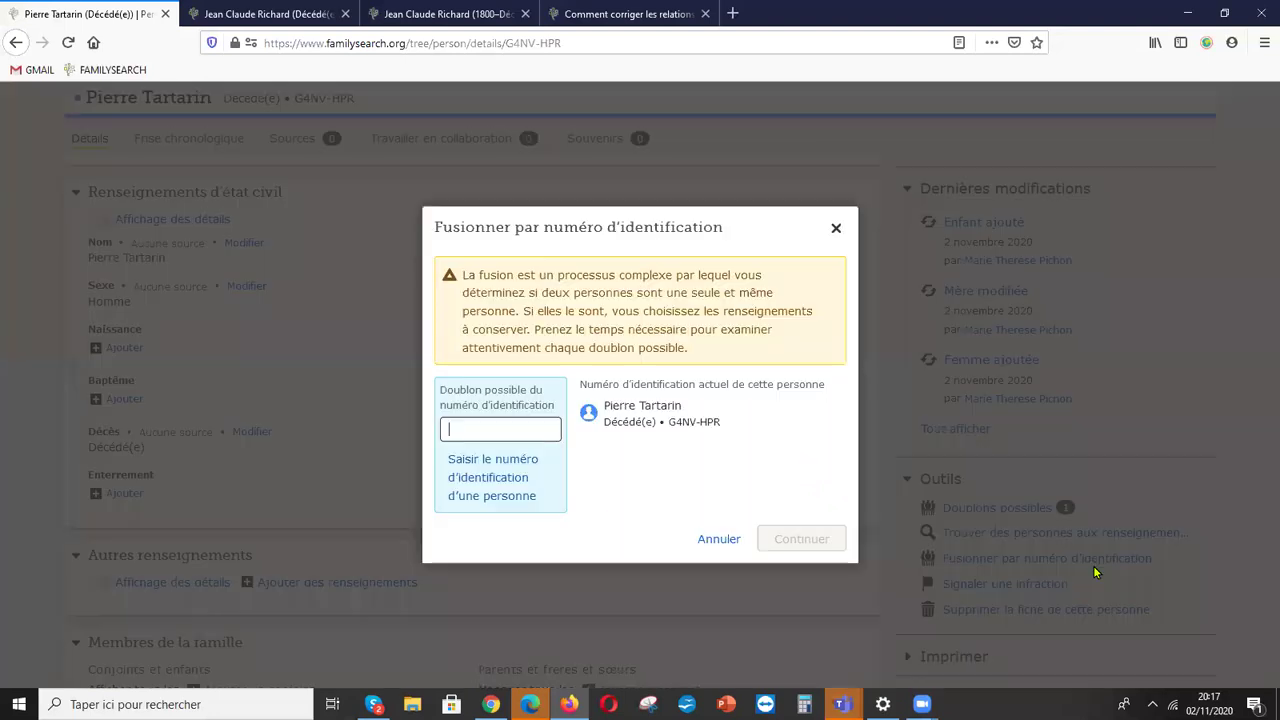
right_click(465, 427)
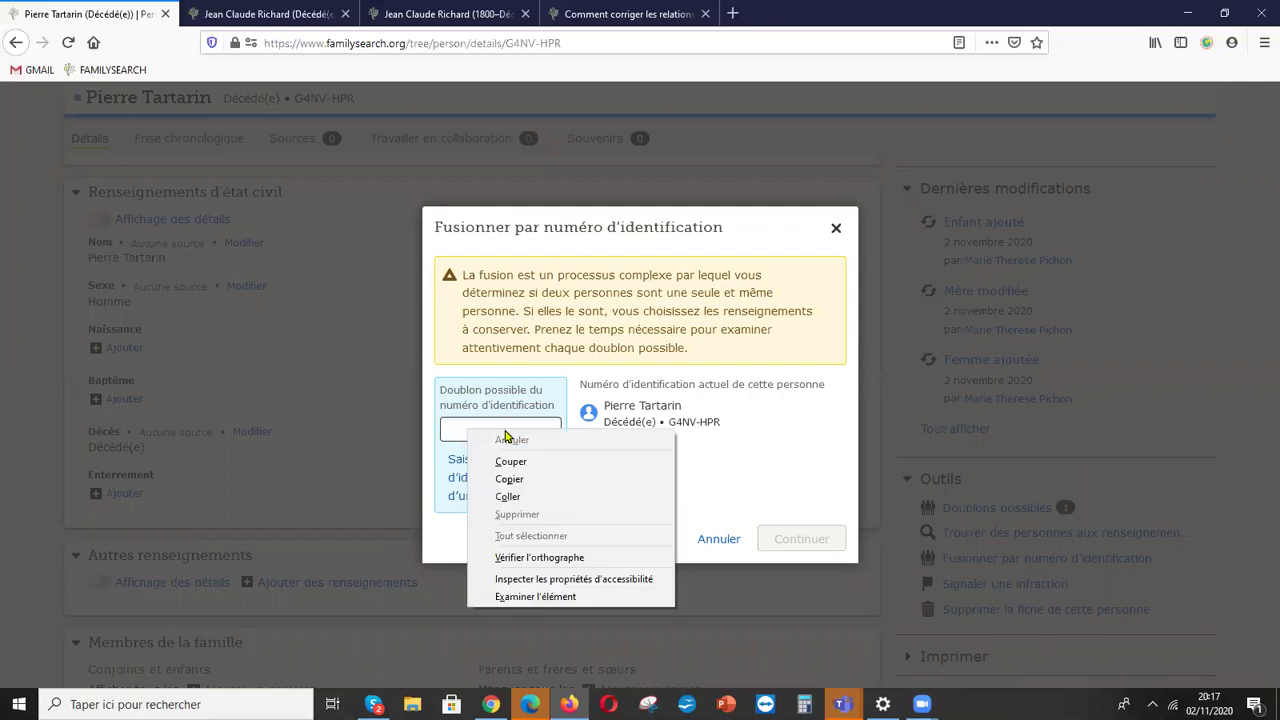
click(508, 495)
click(797, 539)
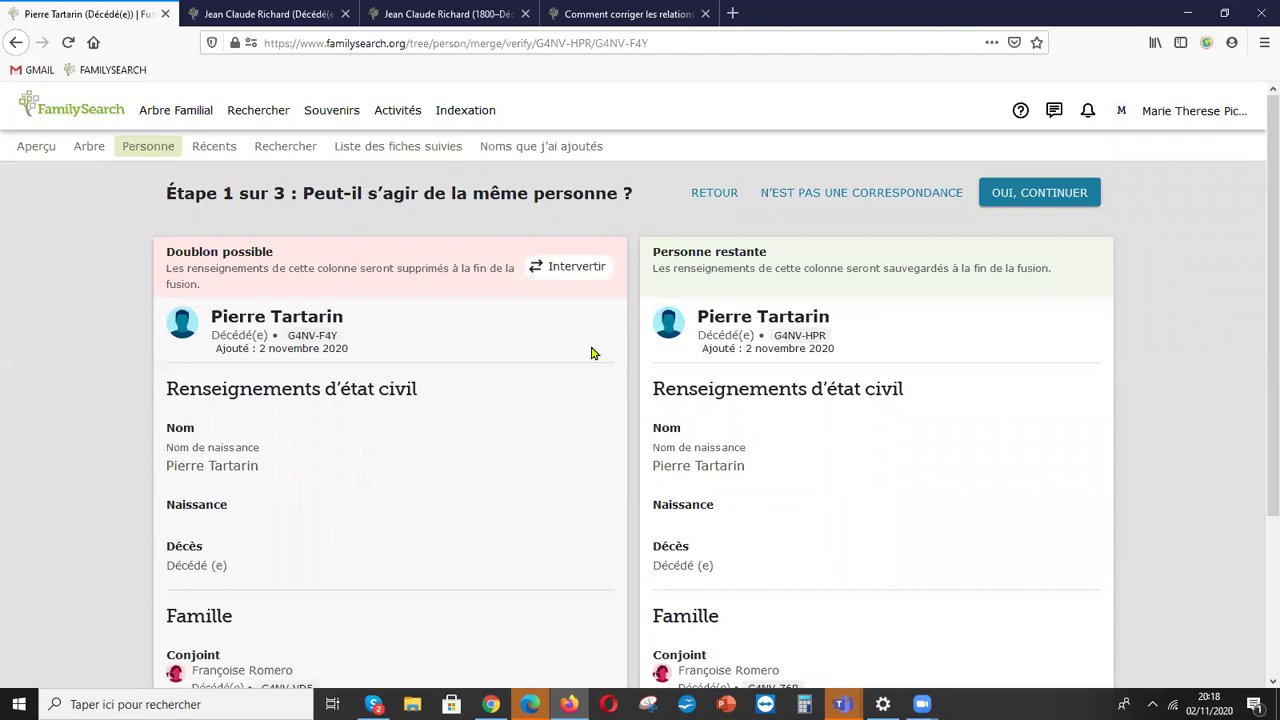
- Compare the two father records, accept them as the same person, and keep the remaining person's information as it is
scroll(591, 353, down, 3)
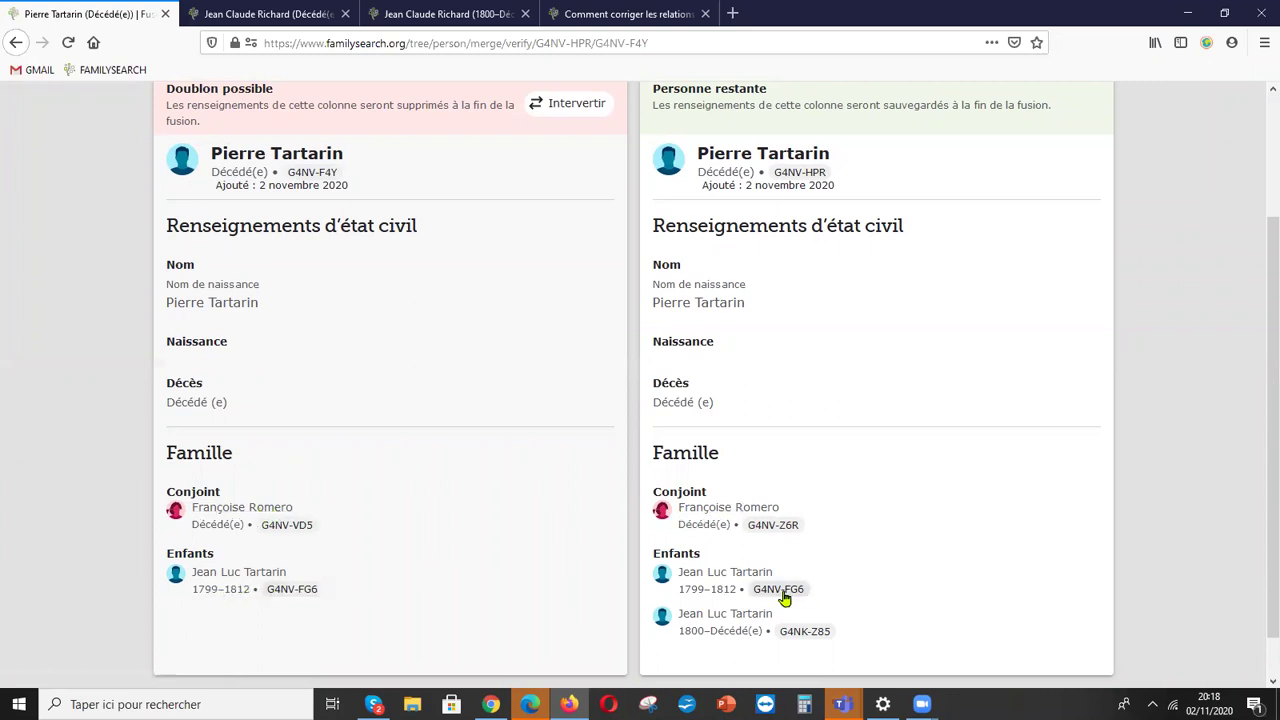
scroll(955, 345, up, 3)
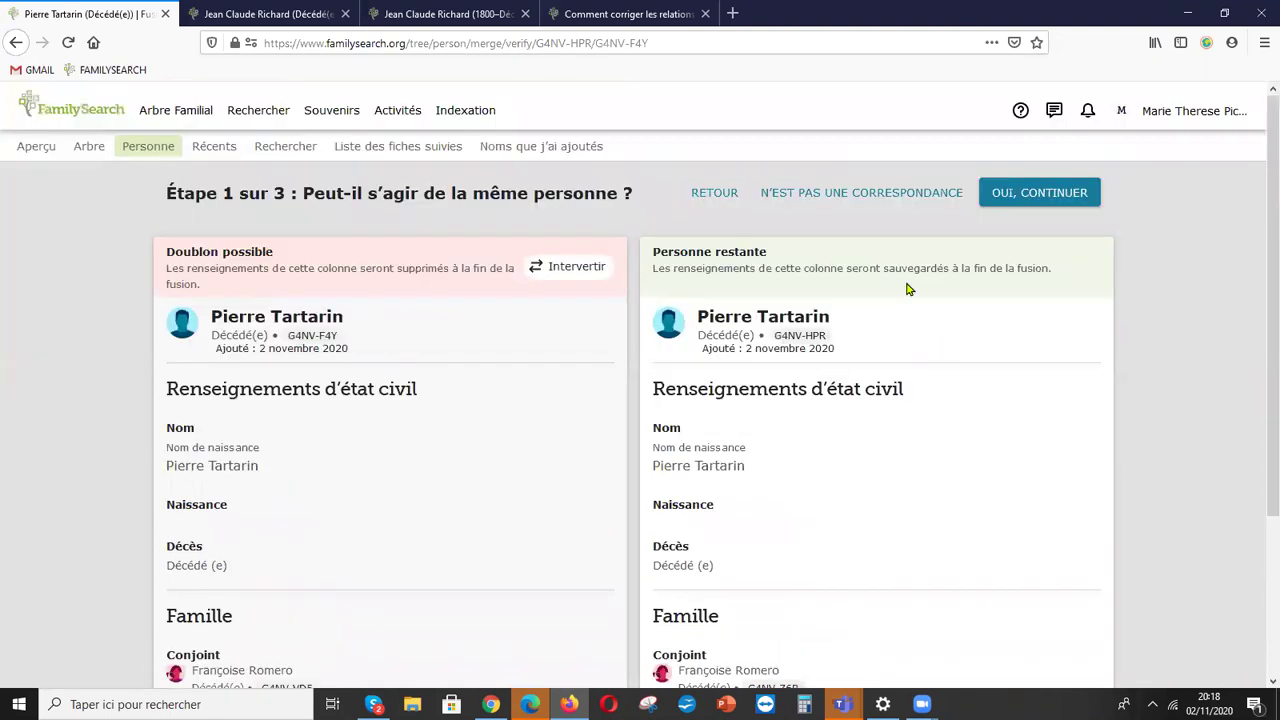
click(1040, 195)
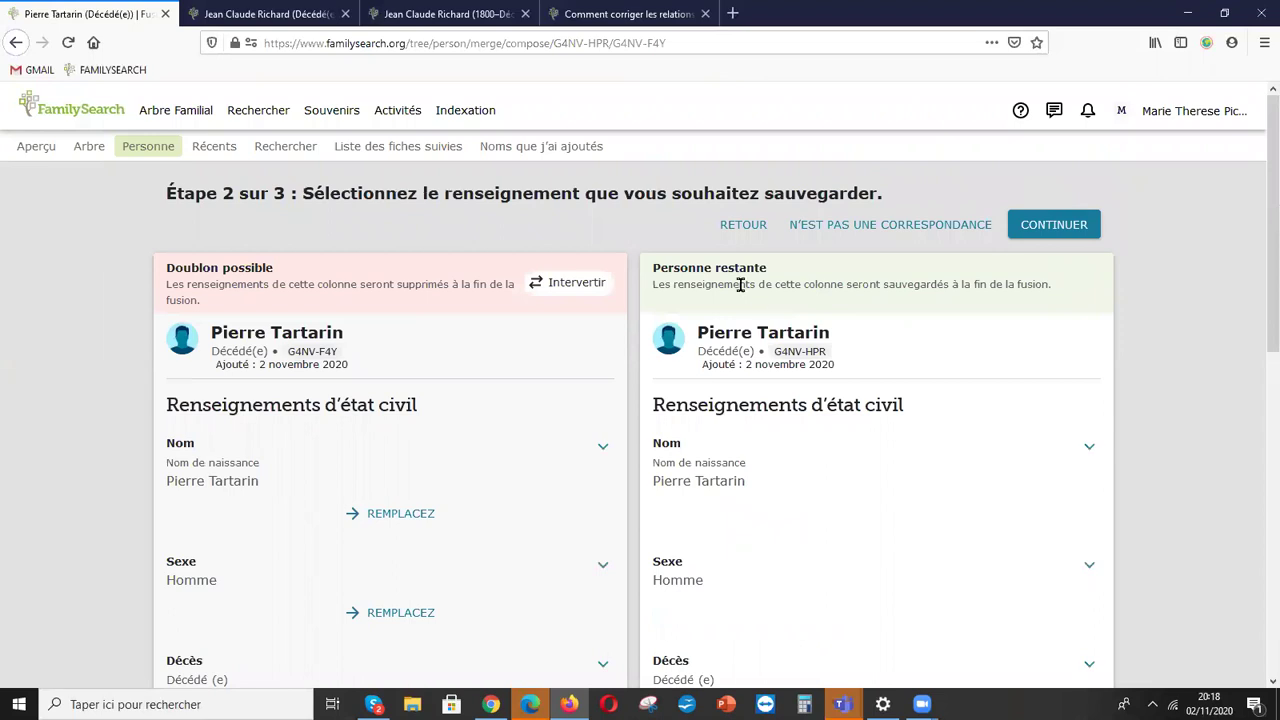
click(1040, 228)
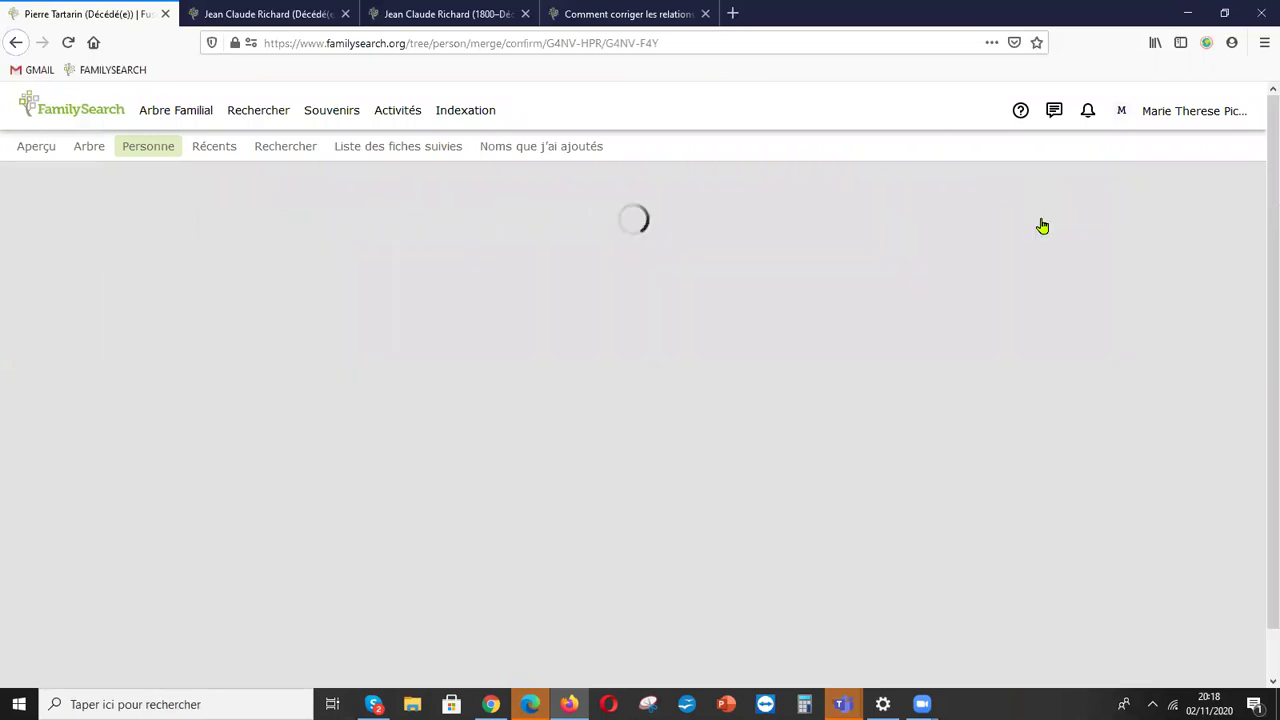
- Add the suggested reason that all vital information and family relationships match, and complete the father's merge
scroll(505, 410, down, 3)
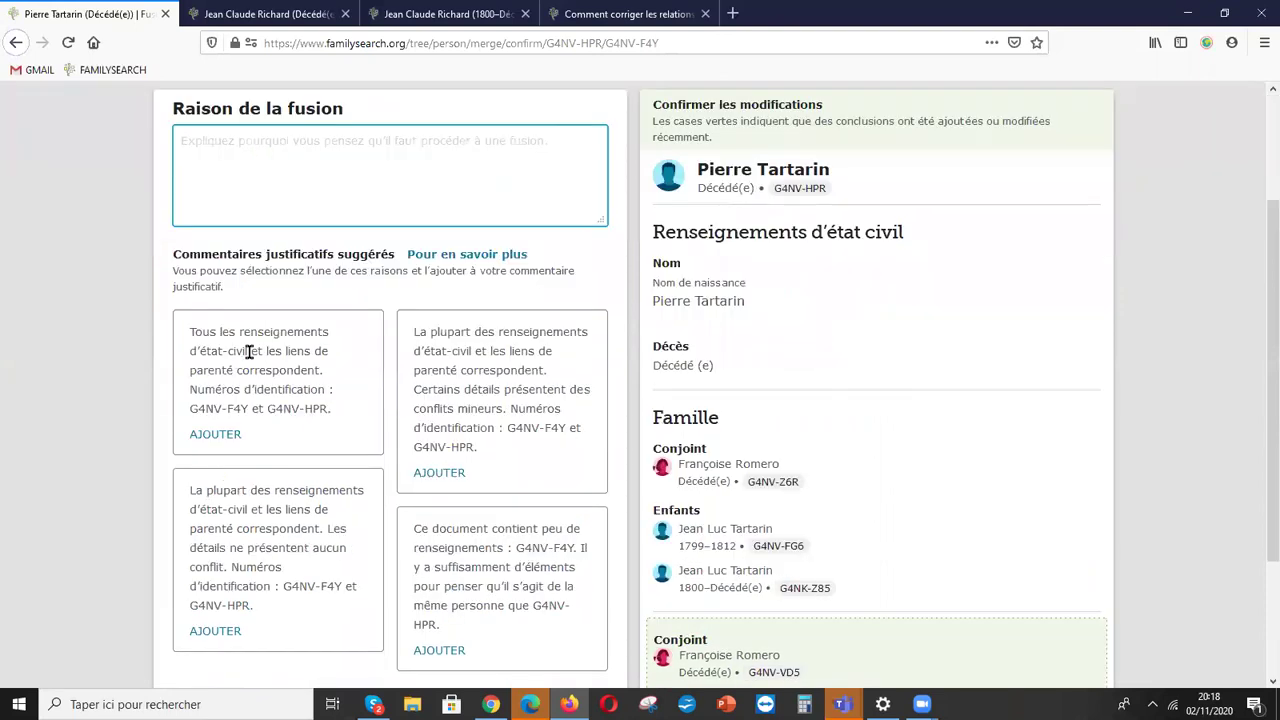
click(226, 438)
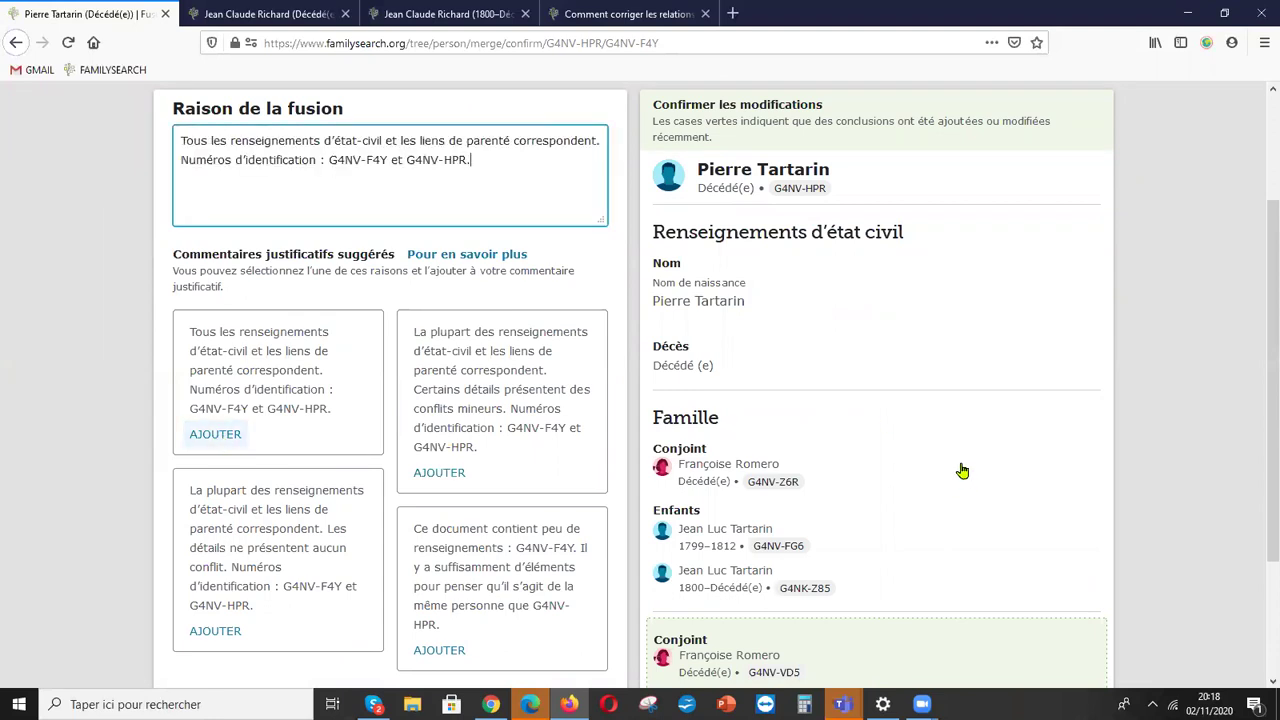
scroll(962, 470, up, 3)
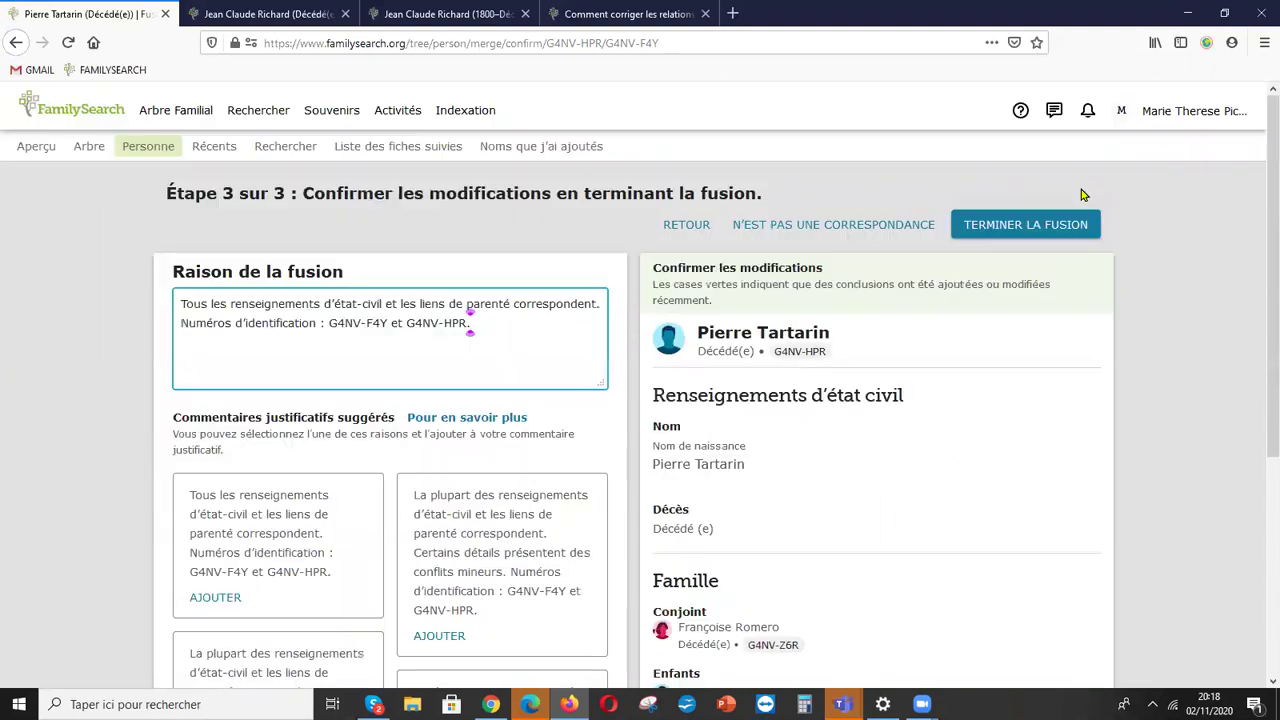
click(1039, 226)
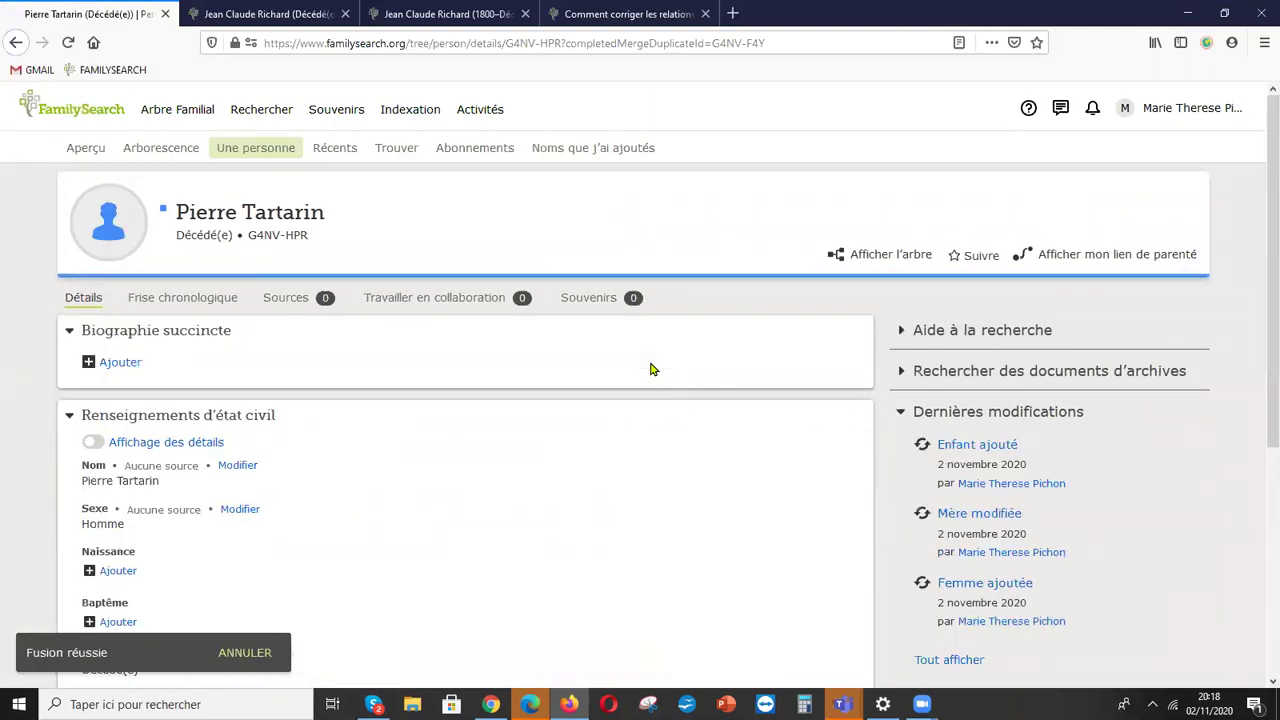
- Copy the identification number of the wife in the father's second, non-preferred couple
scroll(650, 370, down, 5)
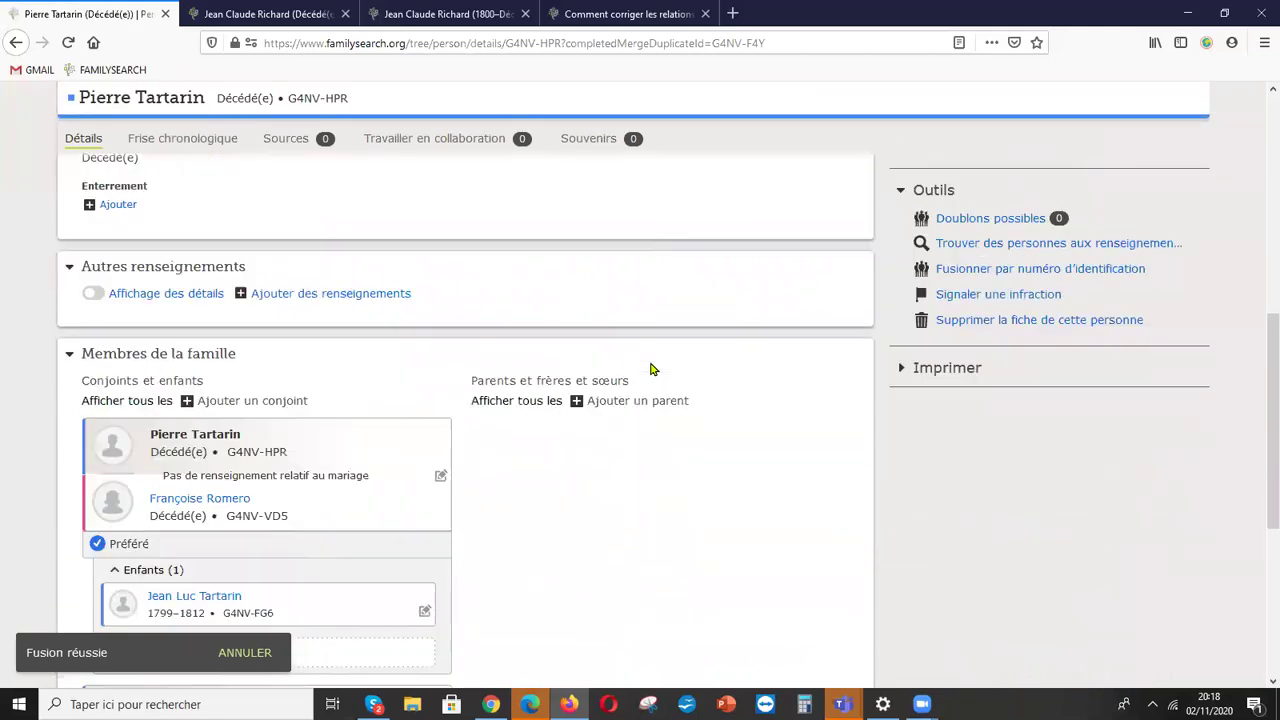
scroll(650, 370, down, 3)
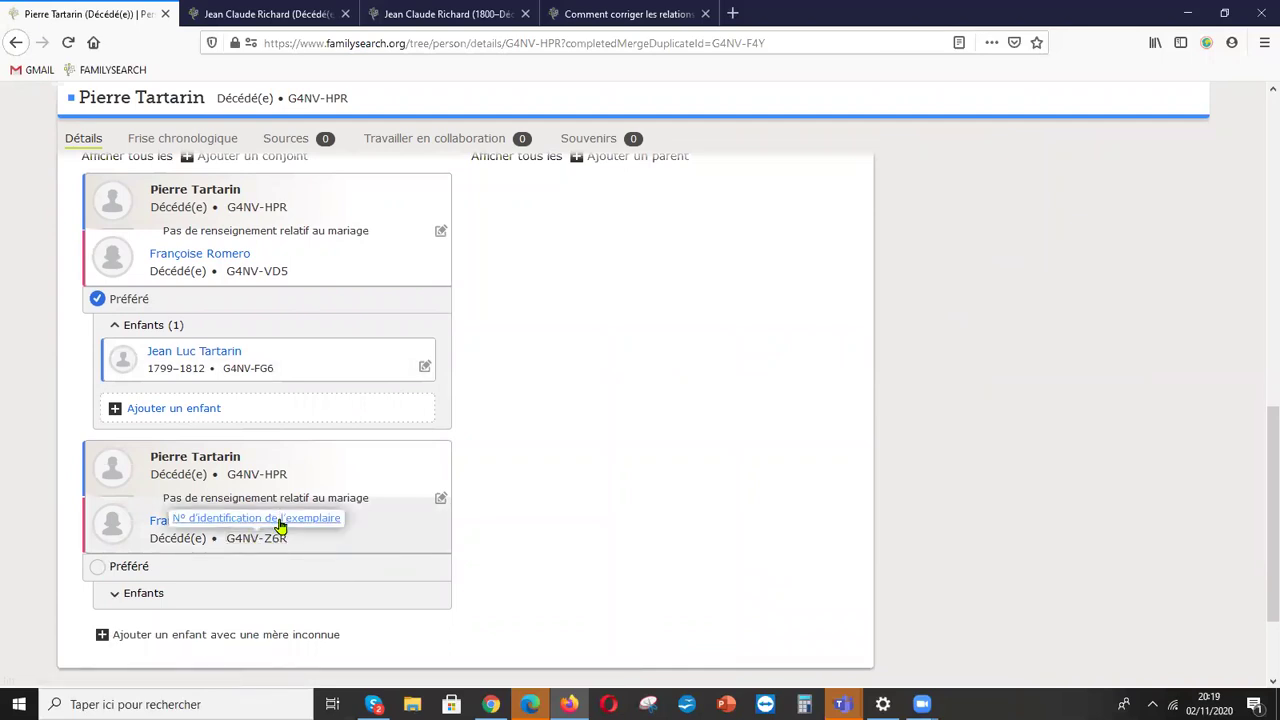
click(281, 524)
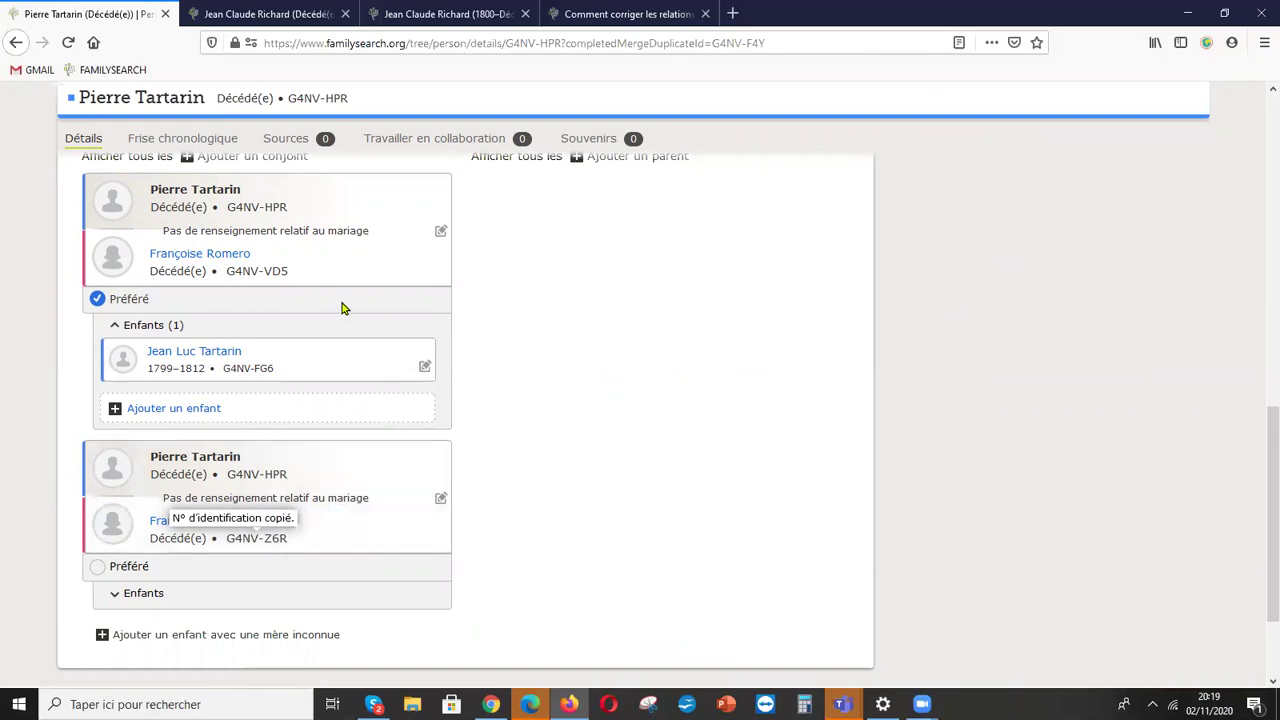
- Open the profile of the wife in the preferred couple and start a merge by identification number with the copied duplicate's number
mouse_move(209, 254)
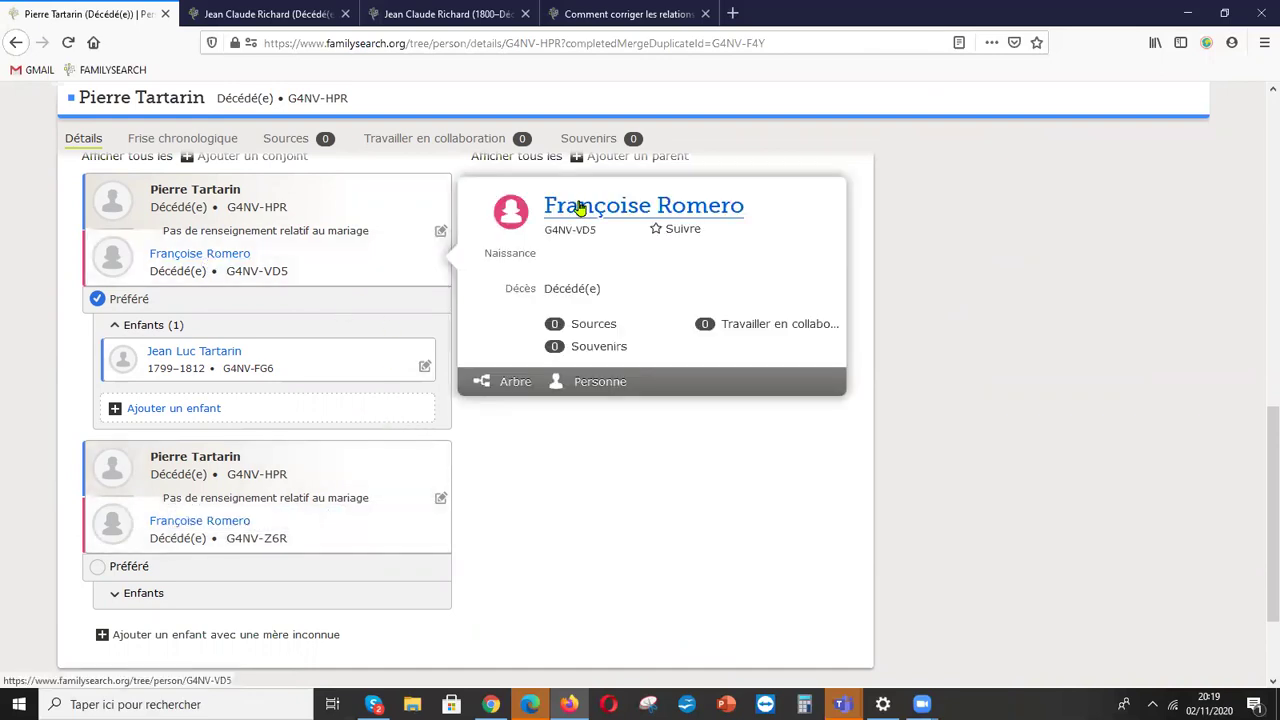
click(580, 208)
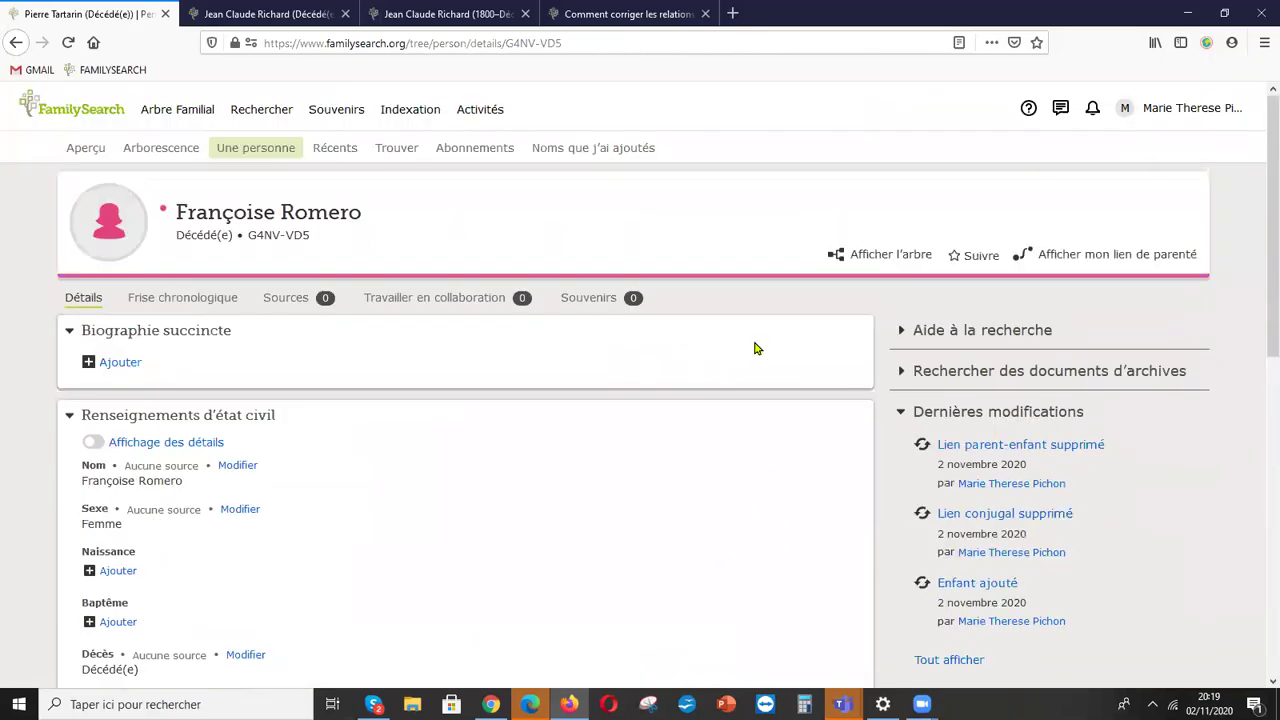
scroll(756, 349, down, 4)
click(1072, 430)
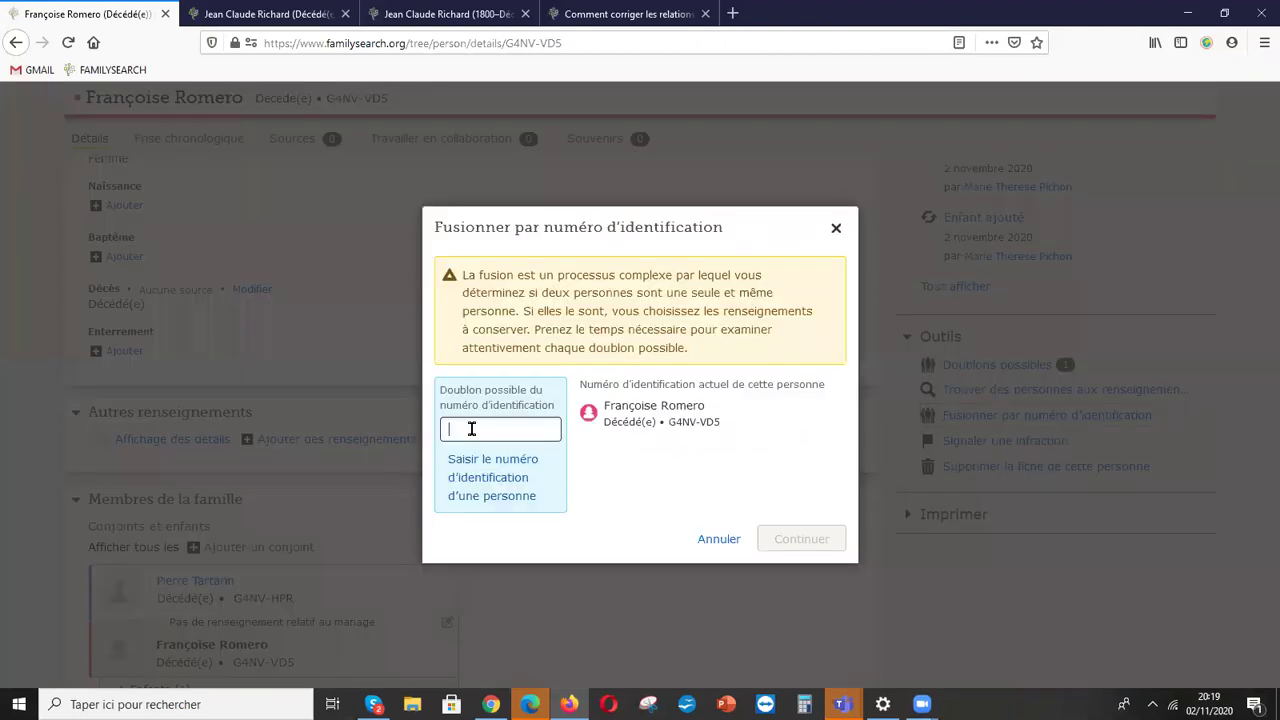
right_click(471, 429)
click(515, 499)
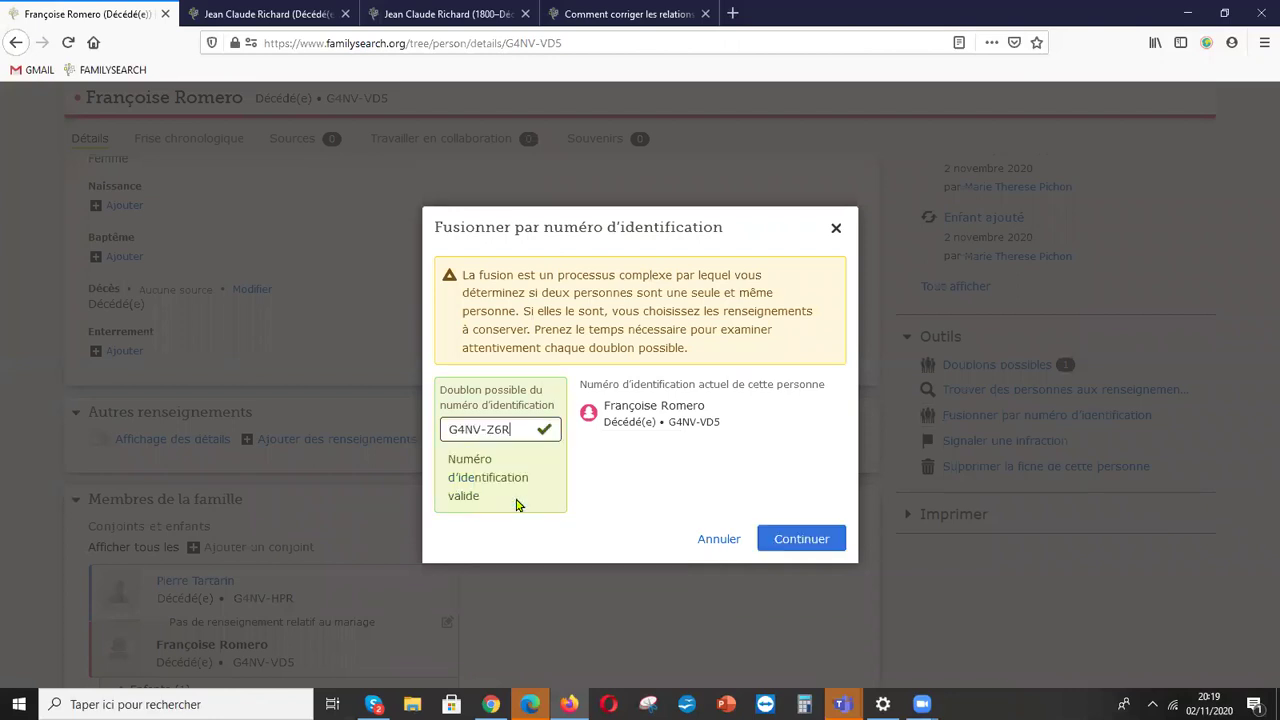
click(801, 545)
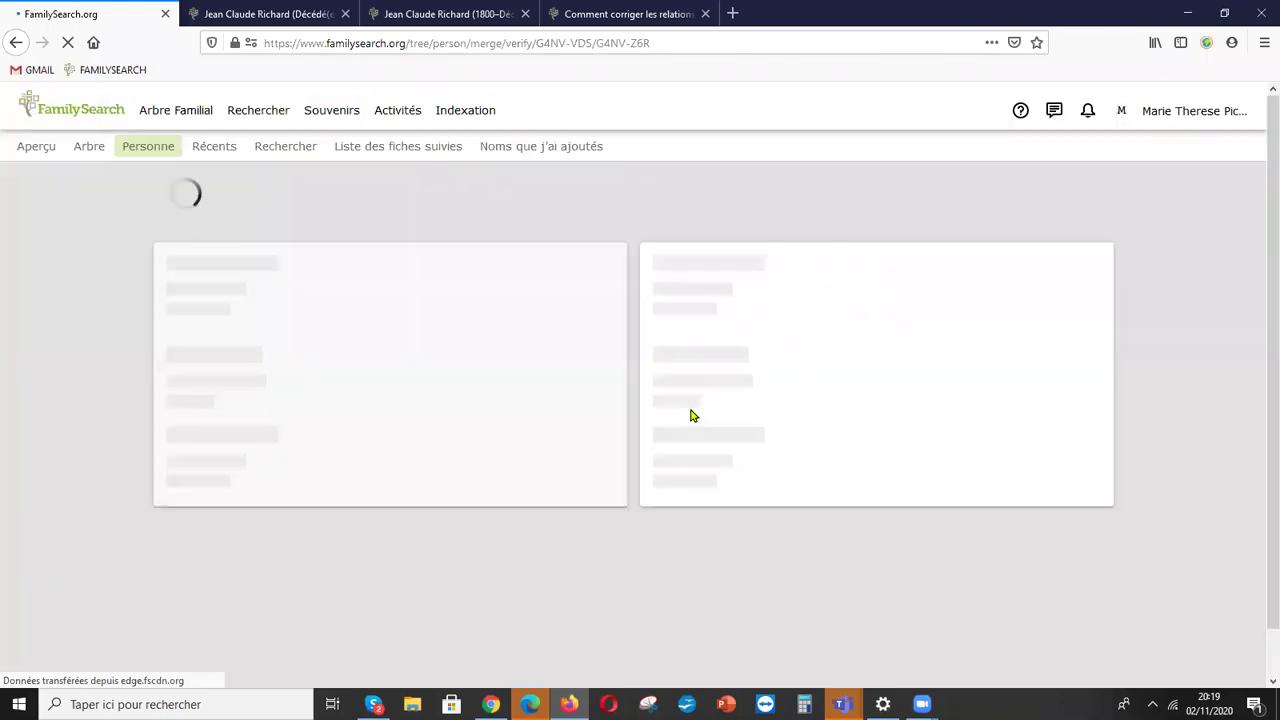
- Accept the two mother records as the same person and keep the remaining person's information as it is
scroll(689, 414, down, 2)
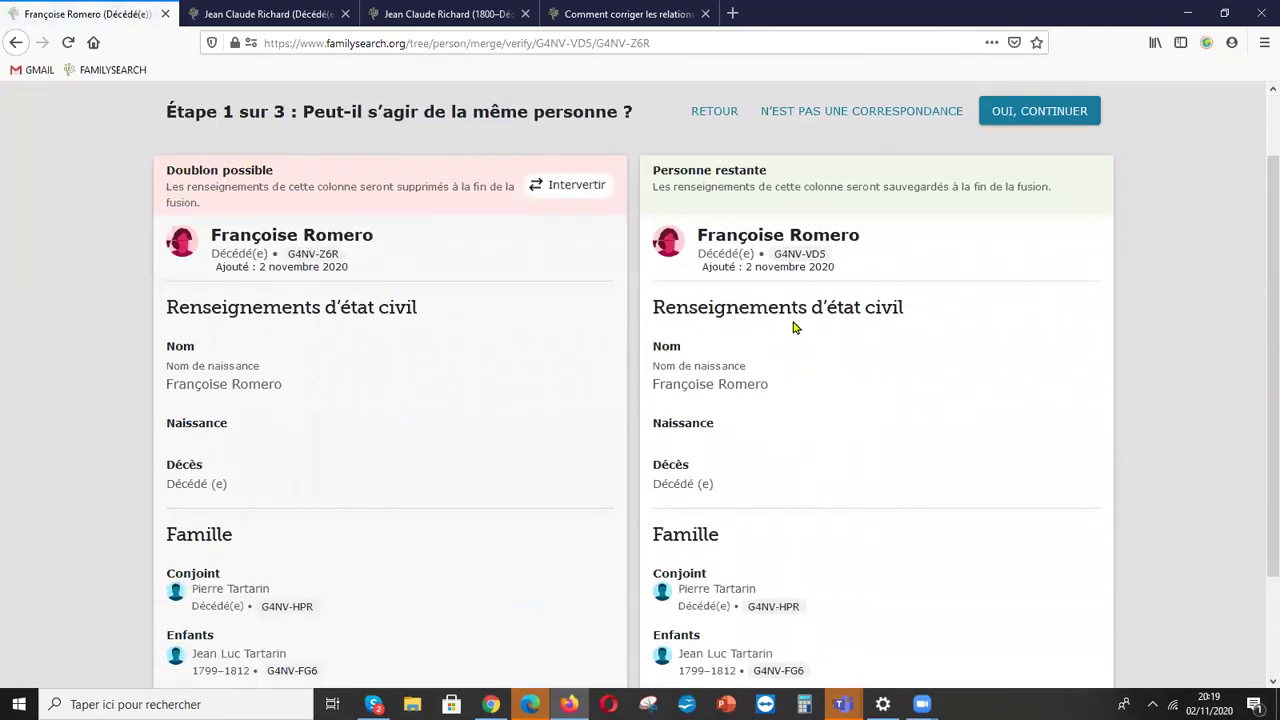
click(1048, 114)
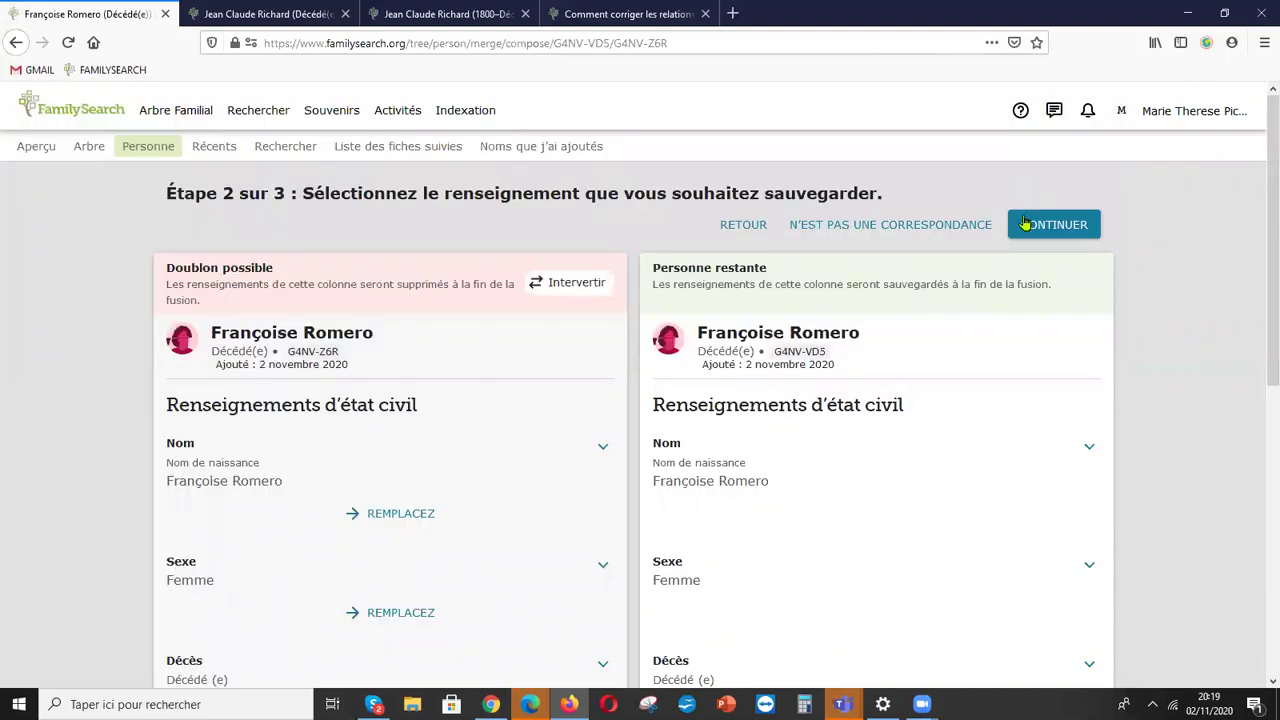
click(1050, 228)
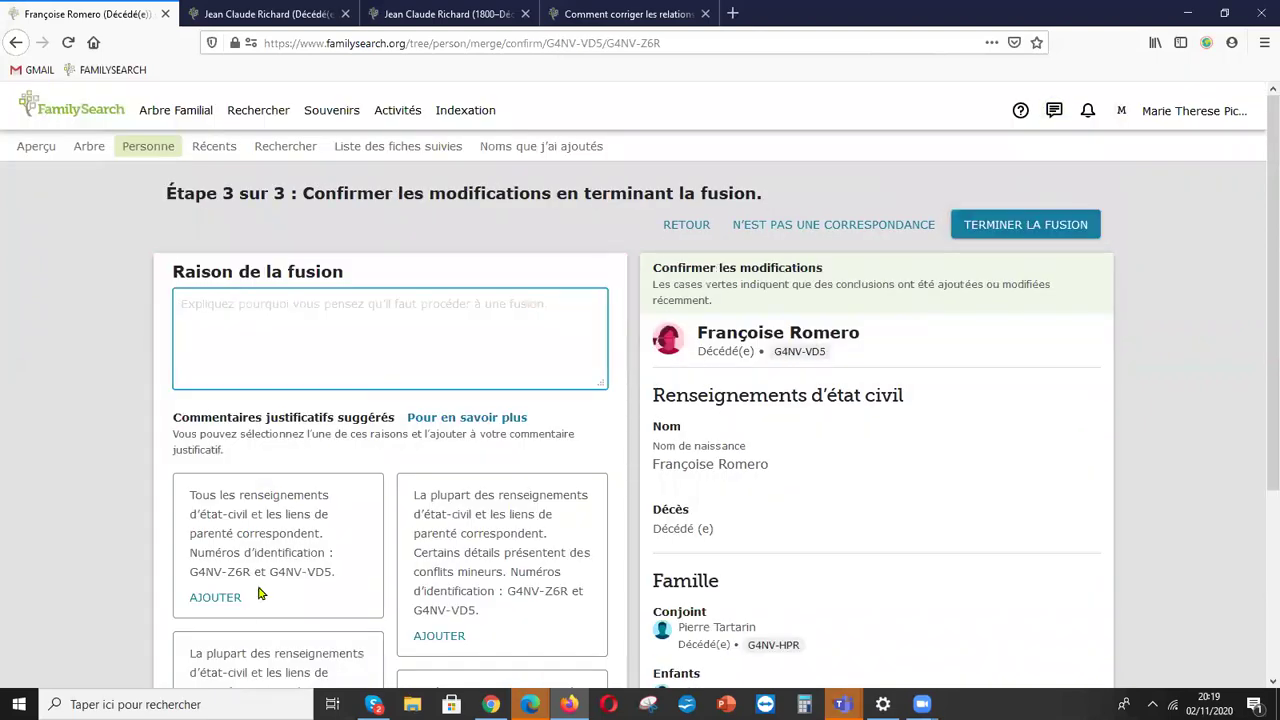
- Add the suggested reason that all vital information and family relationships match, and complete the mother's merge
click(226, 603)
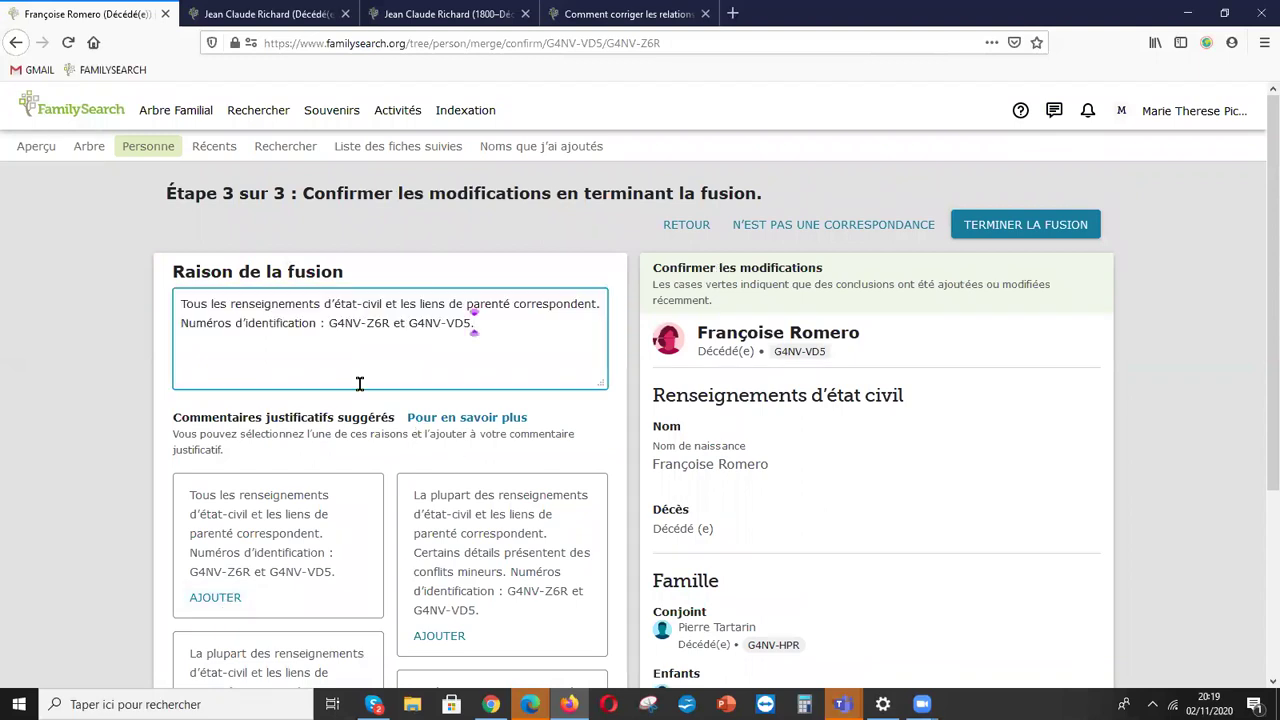
click(1007, 230)
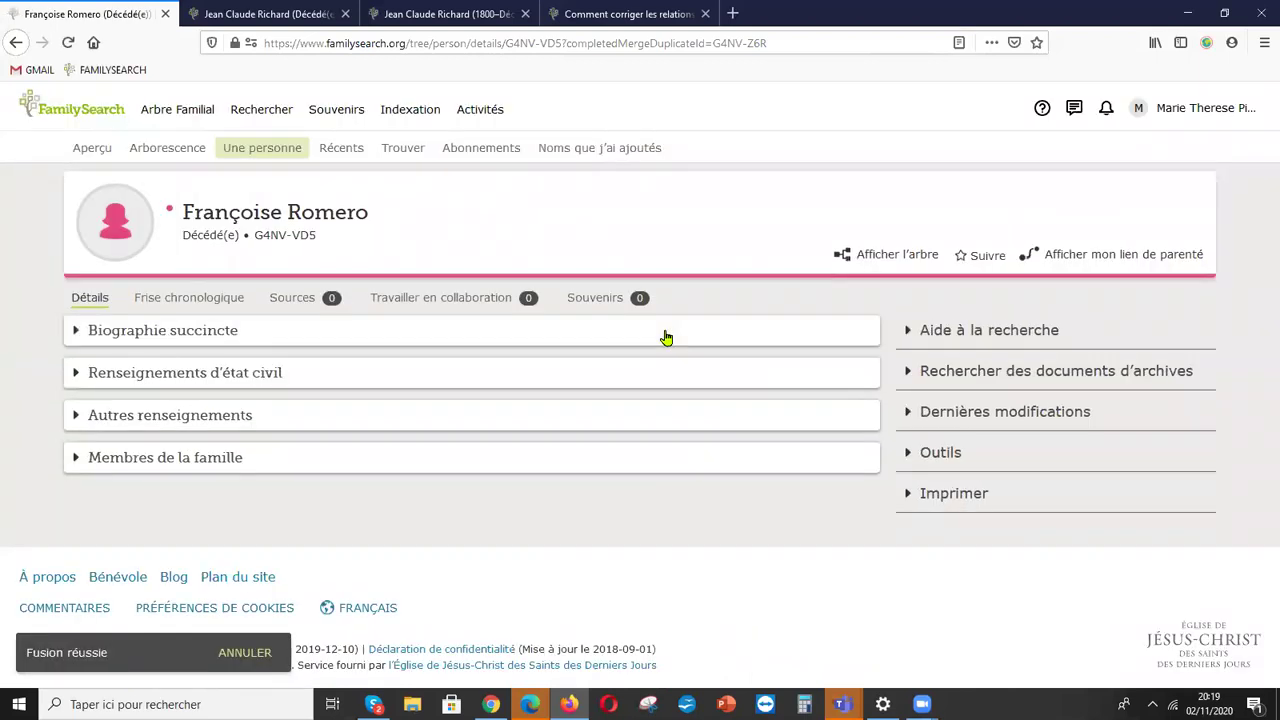
scroll(666, 338, down, 6)
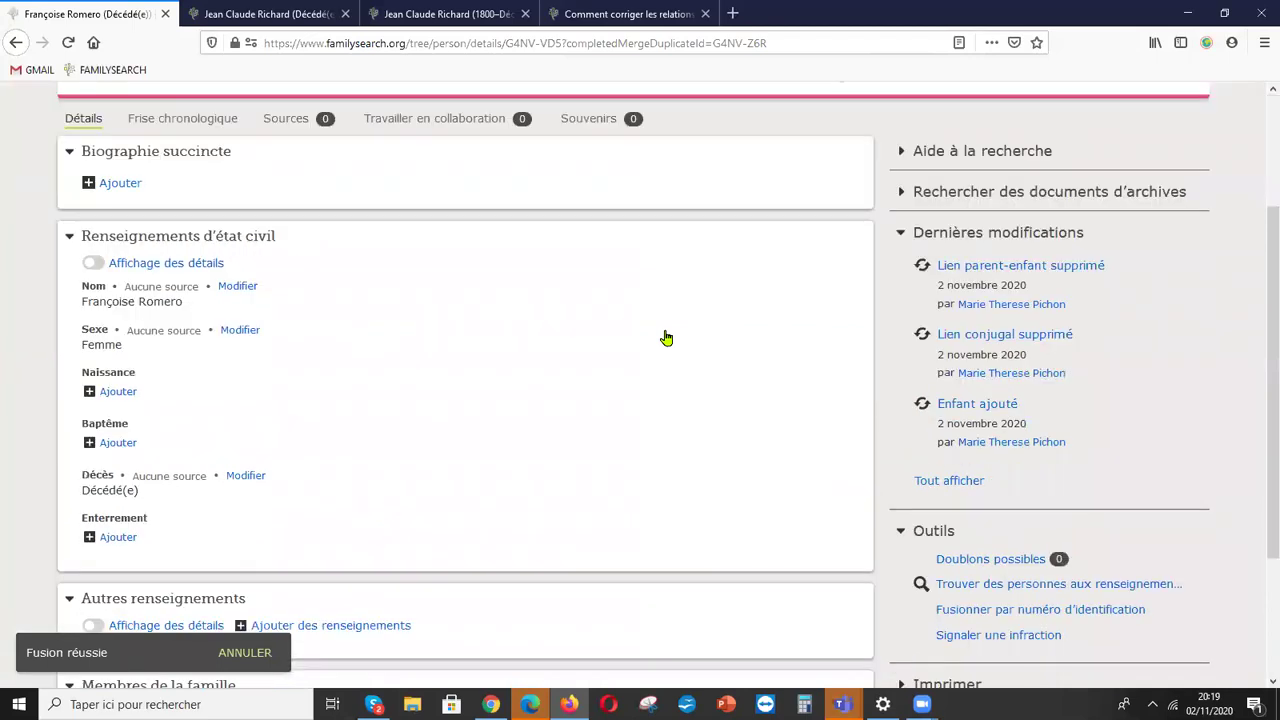
- Open the profile of the merged mother's first child and check the parents and siblings among the family members
scroll(666, 338, down, 2)
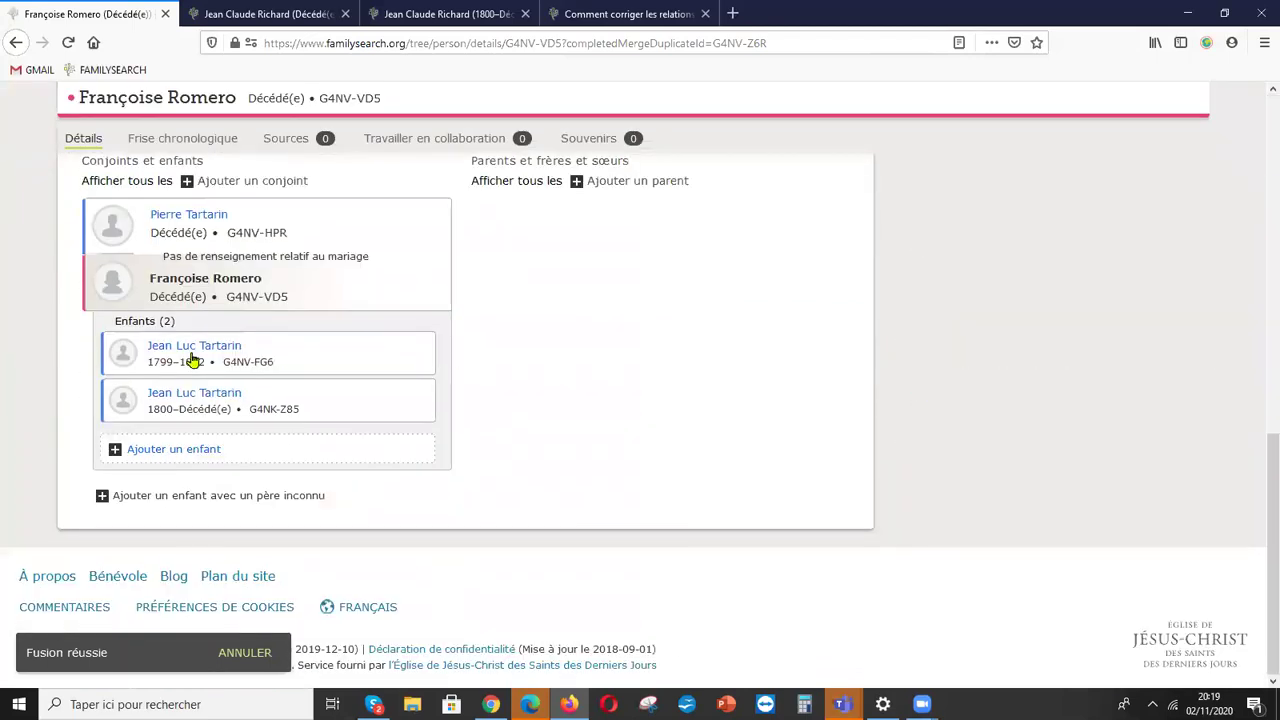
mouse_move(165, 357)
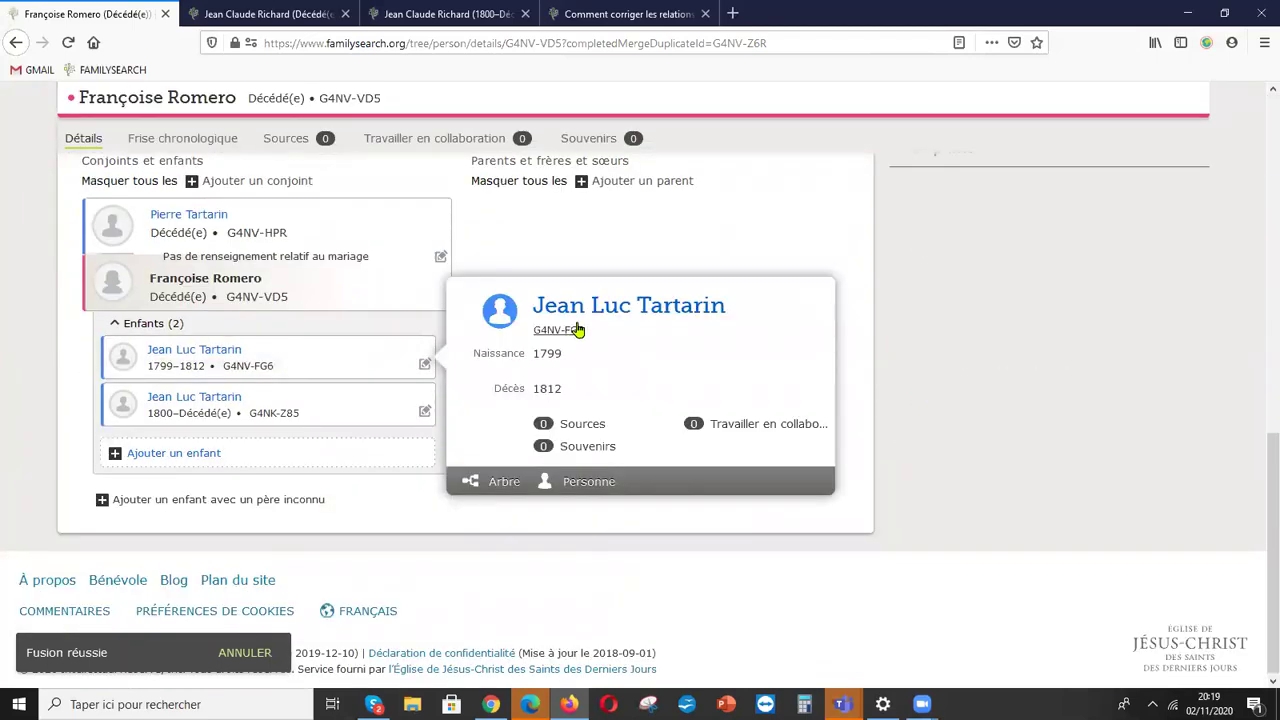
click(617, 308)
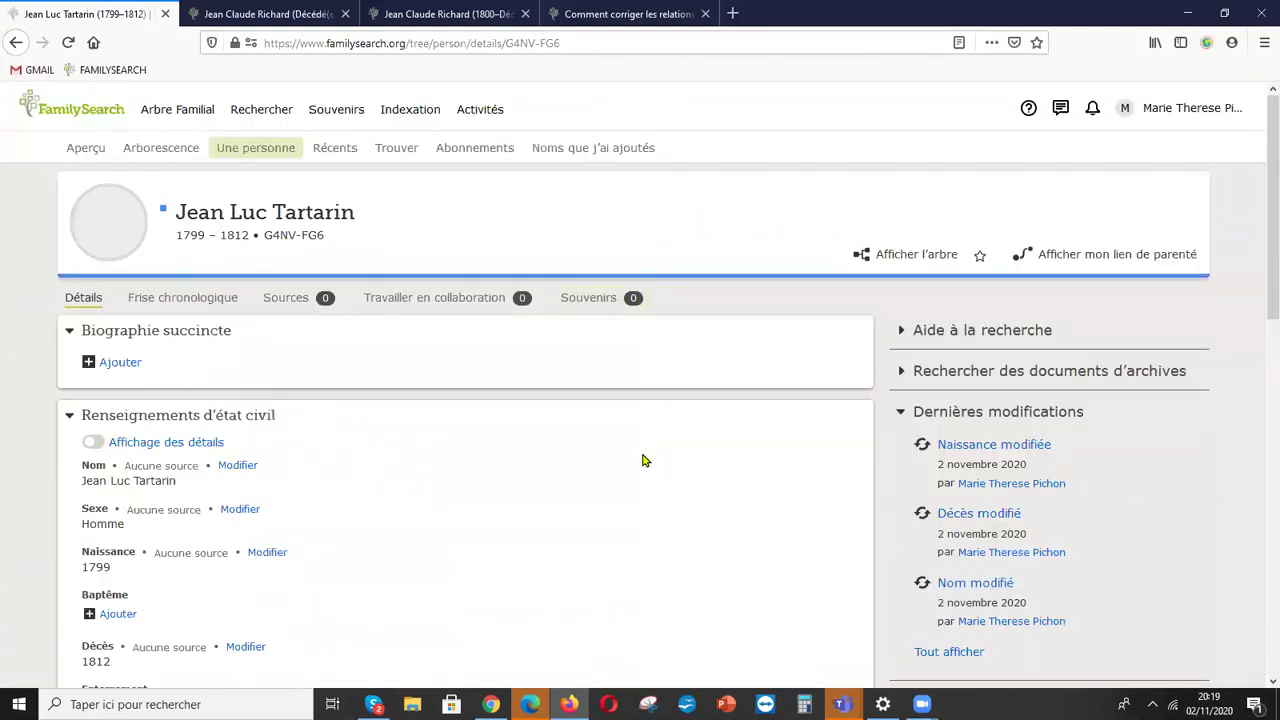
scroll(511, 415, down, 7)
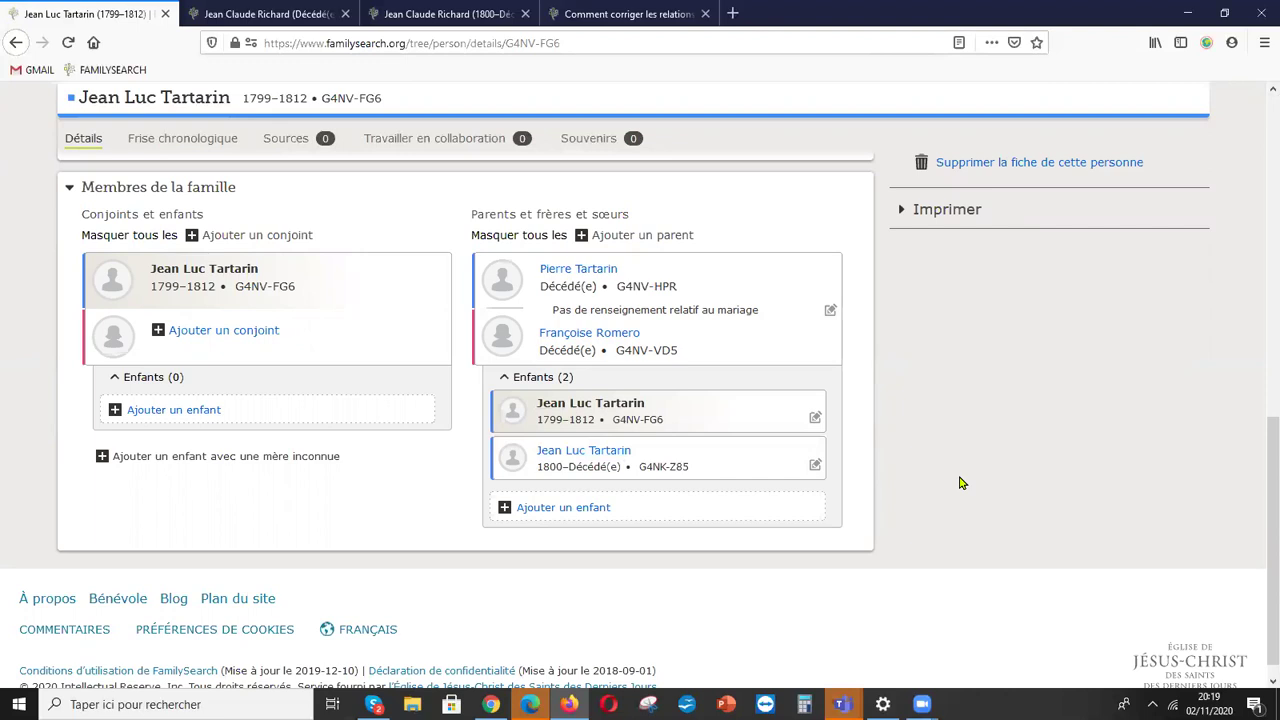
scroll(959, 482, up, 5)
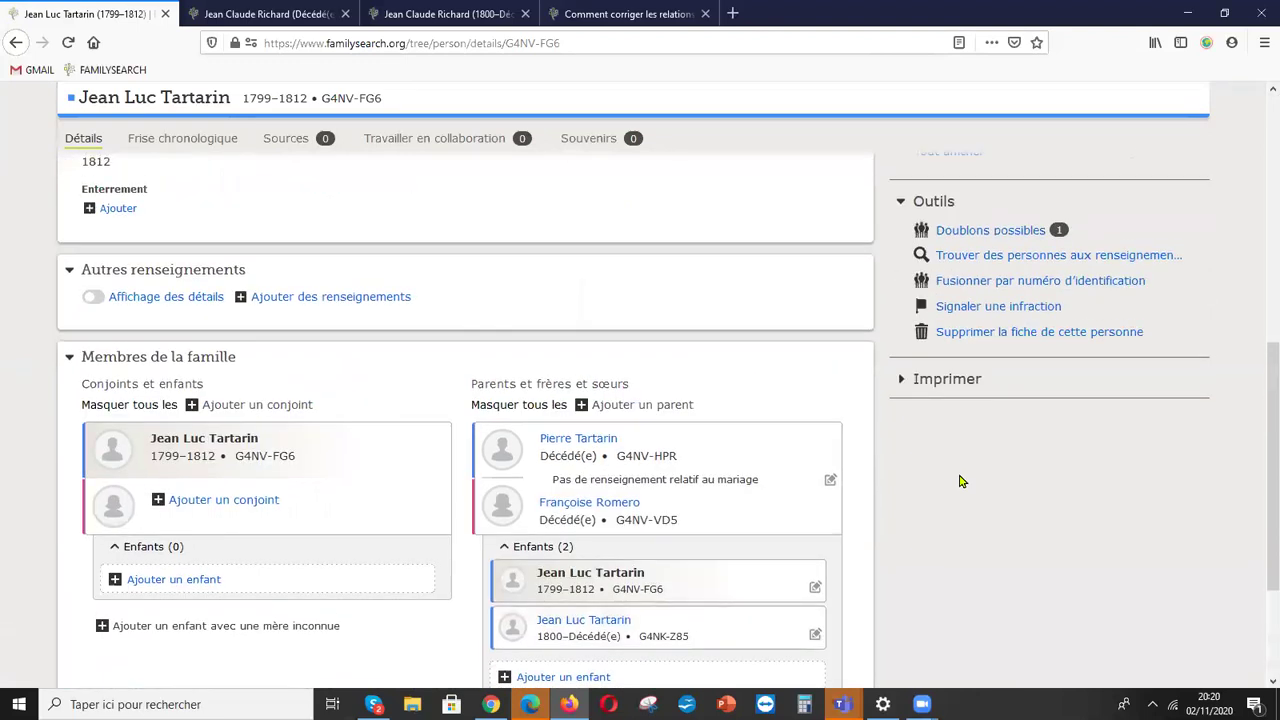
scroll(959, 482, up, 3)
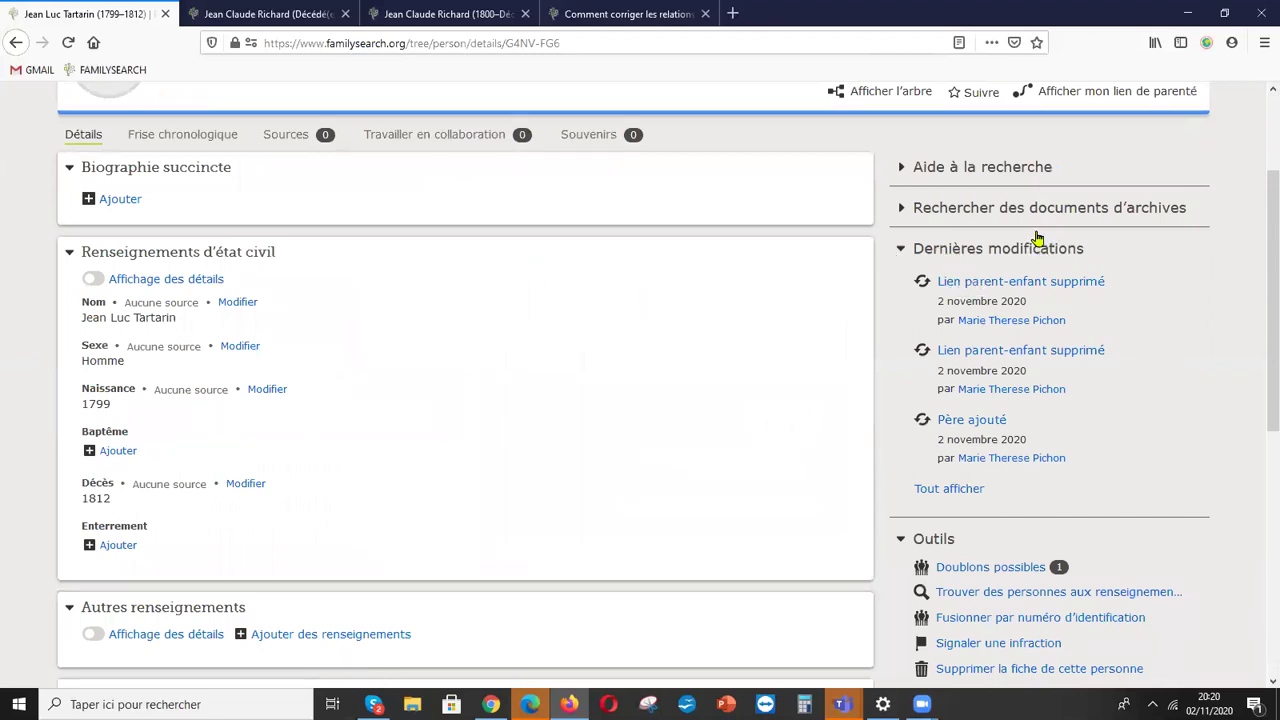
- Review the change history of the child's most recently deleted parent-child link, including its restore option, and return to the profile
click(924, 287)
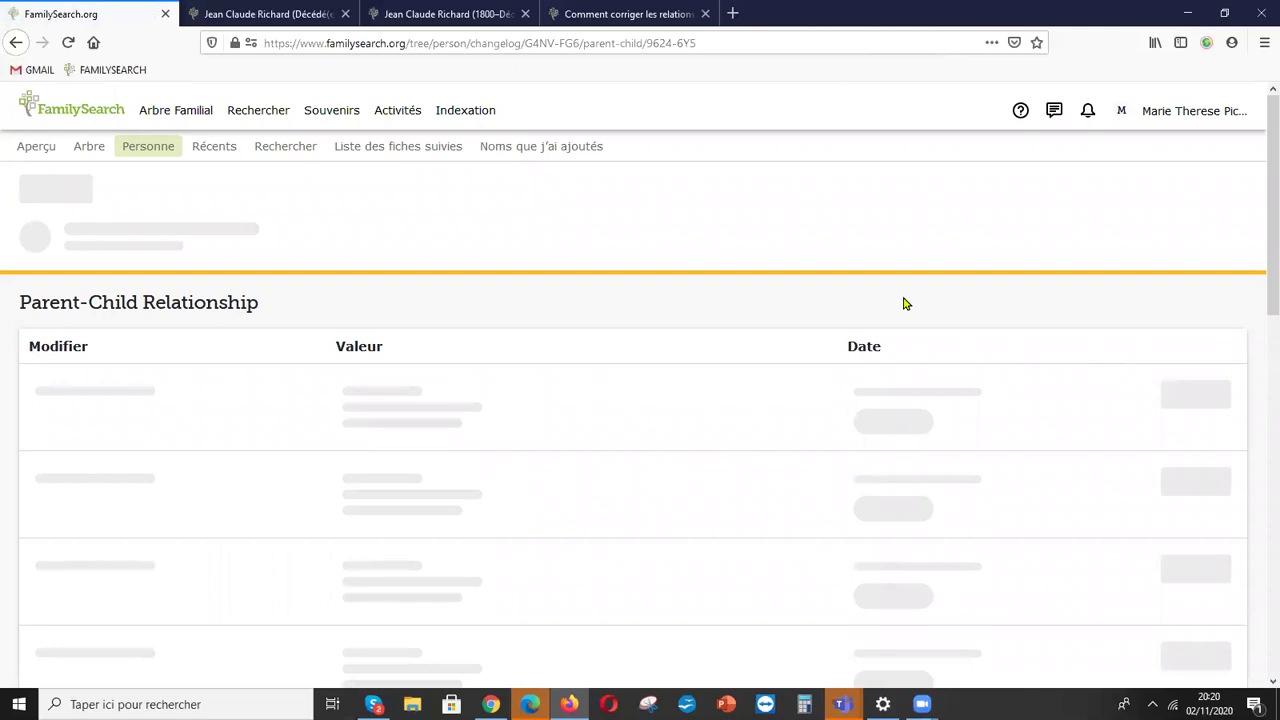
scroll(903, 303, down, 1)
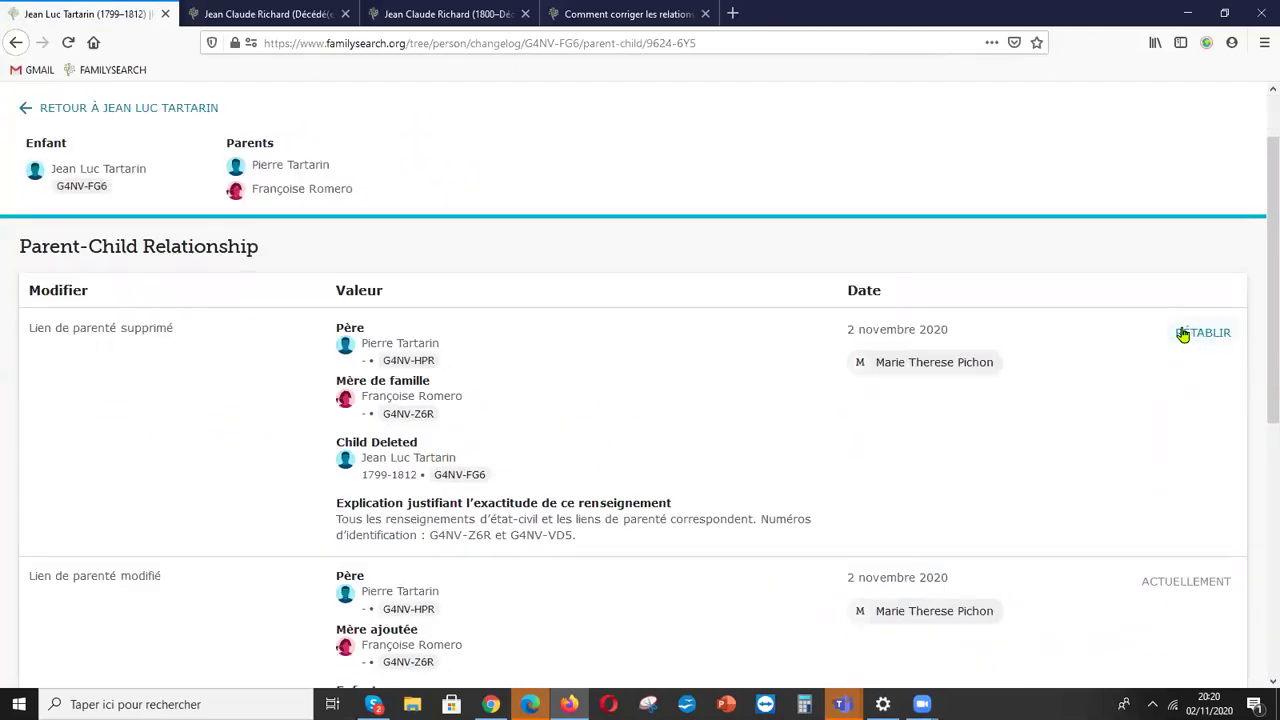
click(12, 50)
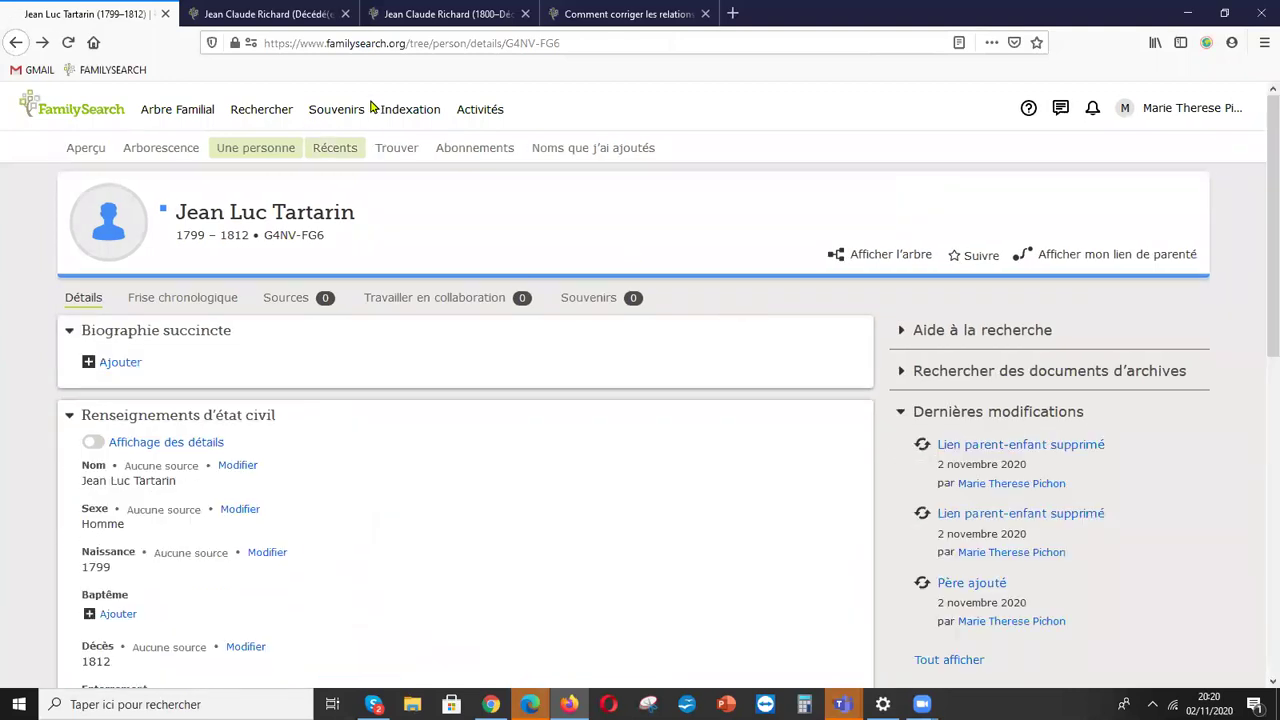
- On the already open profile of the father labelled 1, copy the identification number of the wife in the preferred couple
click(283, 15)
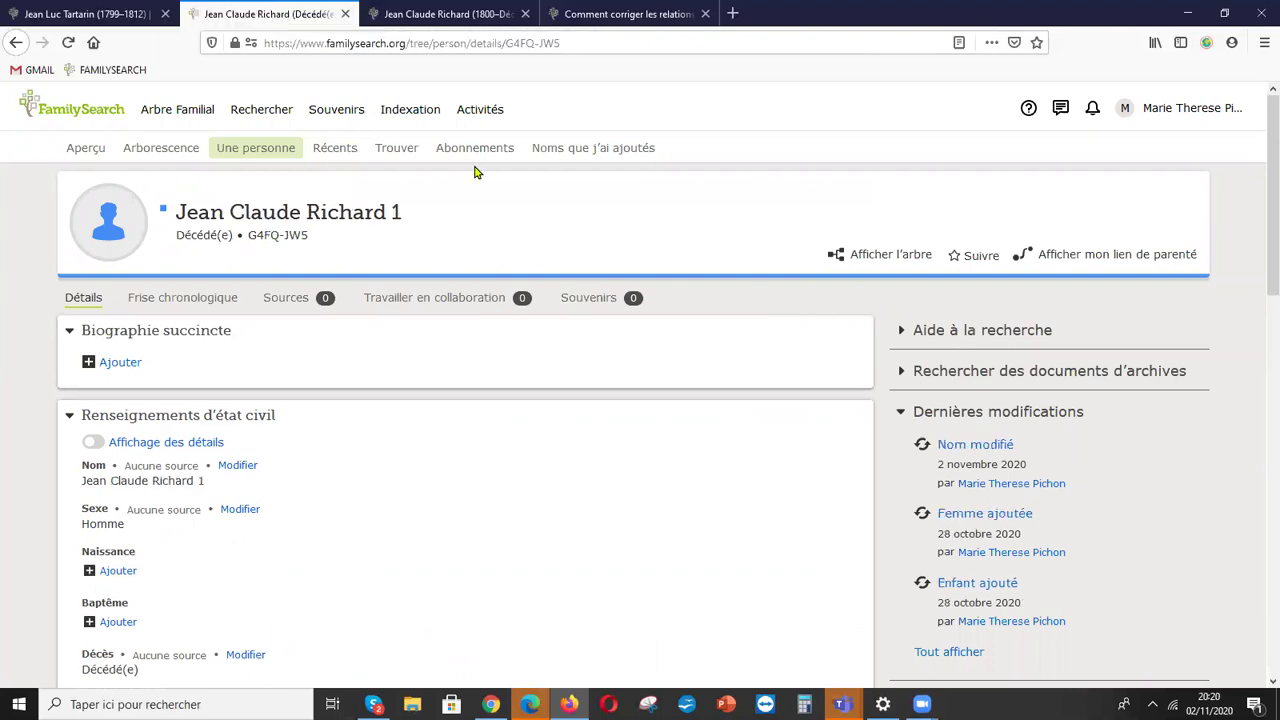
scroll(570, 183, down, 8)
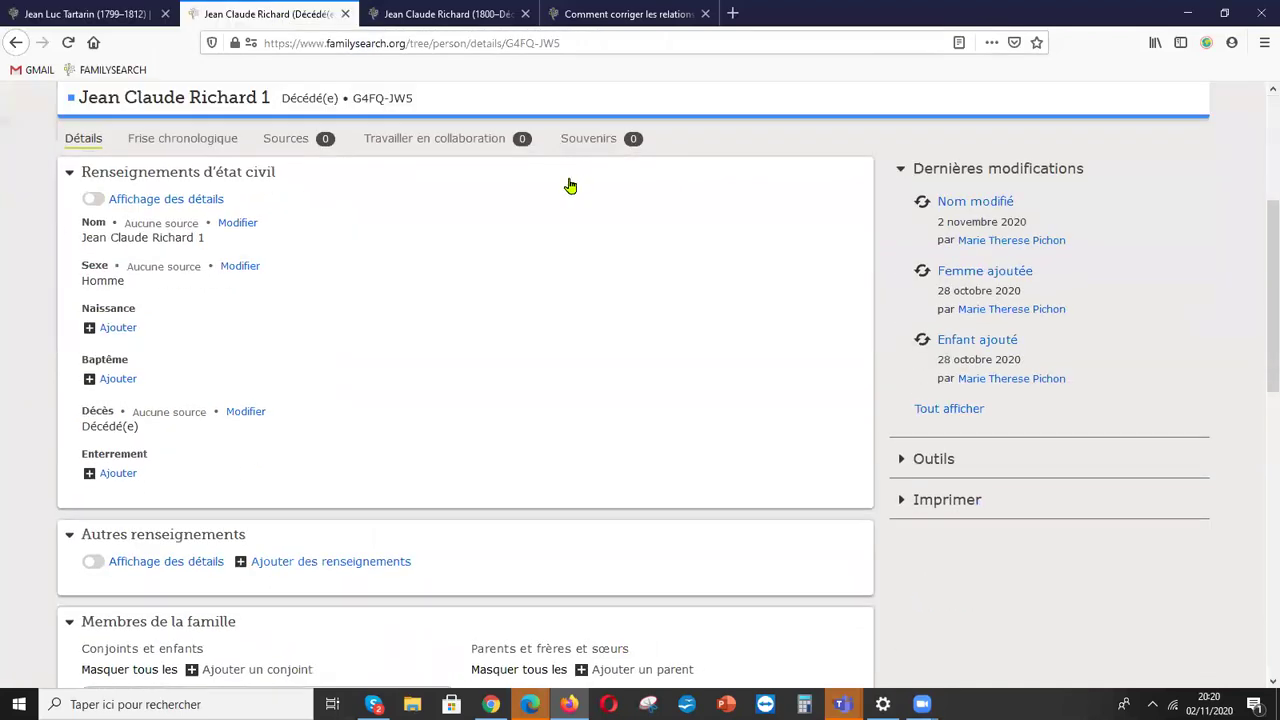
scroll(570, 183, down, 3)
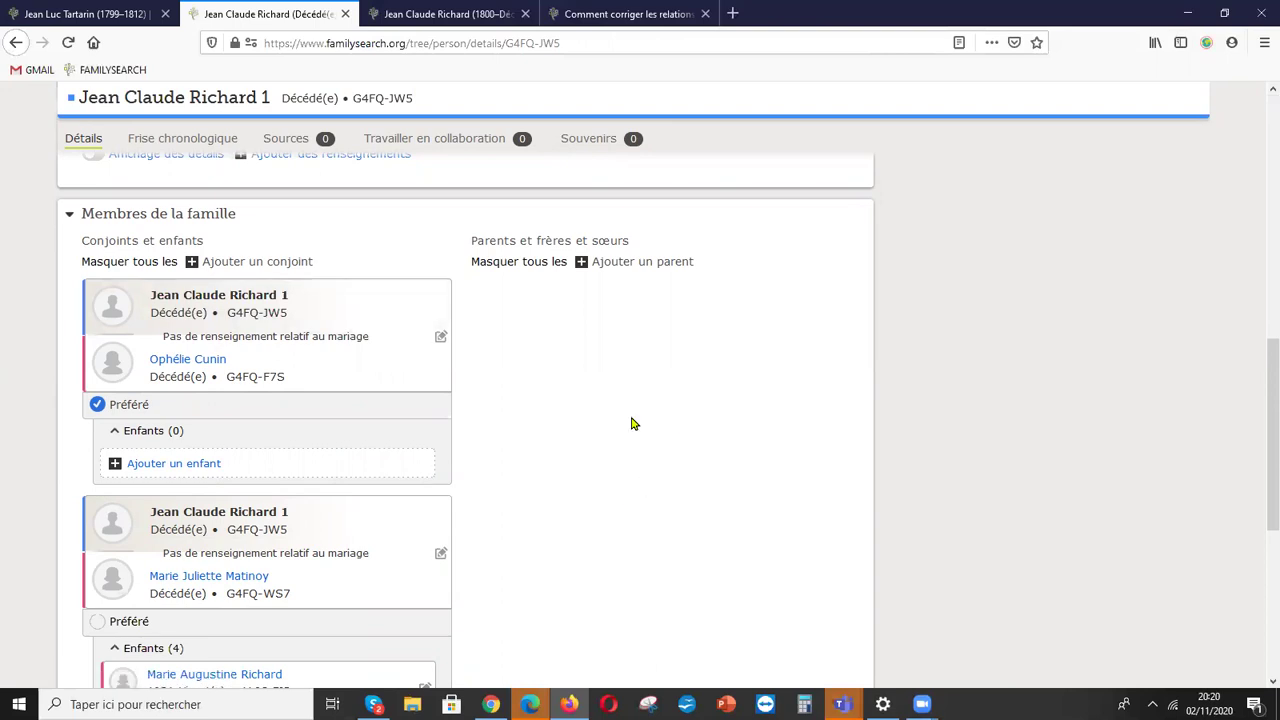
scroll(631, 424, down, 2)
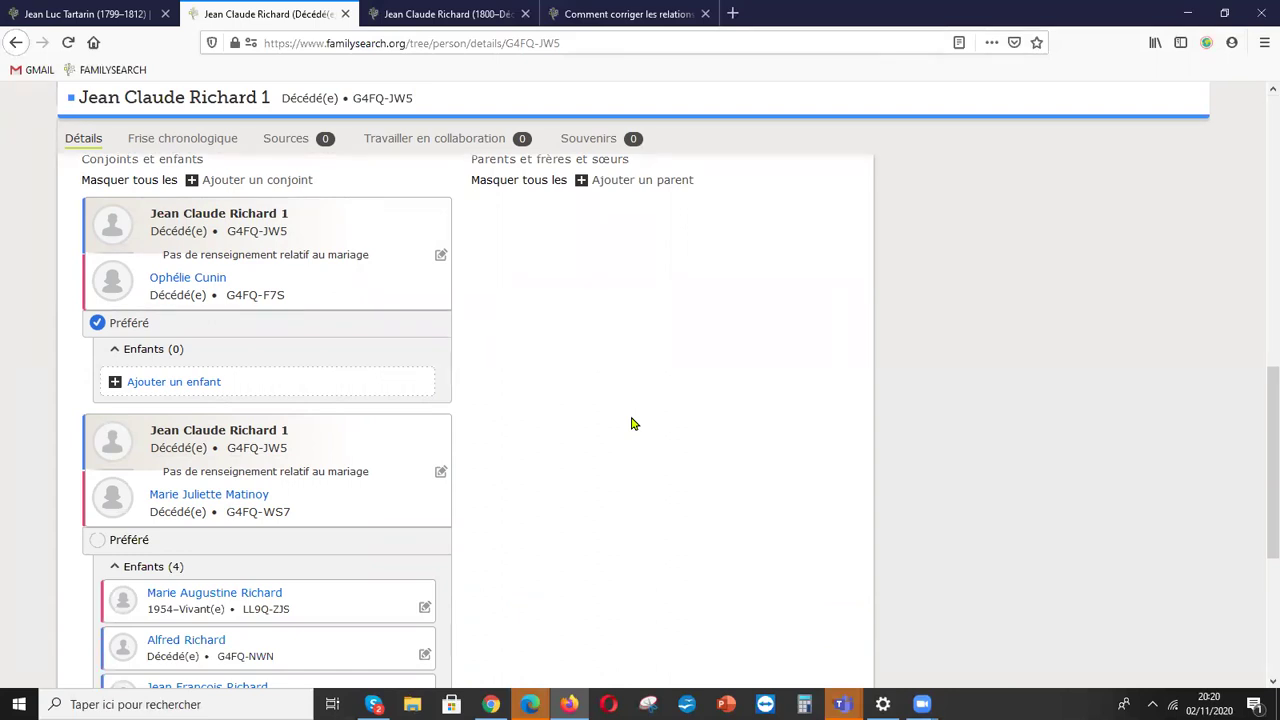
scroll(631, 424, down, 2)
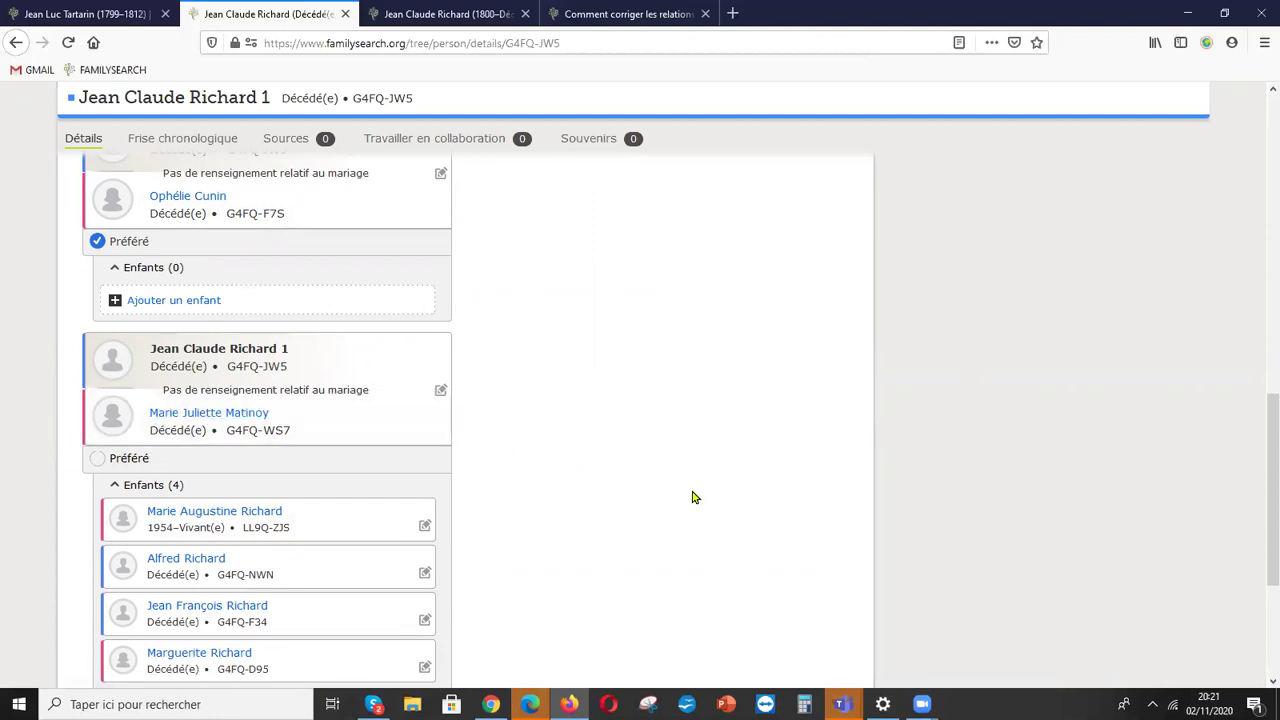
scroll(695, 497, down, 2)
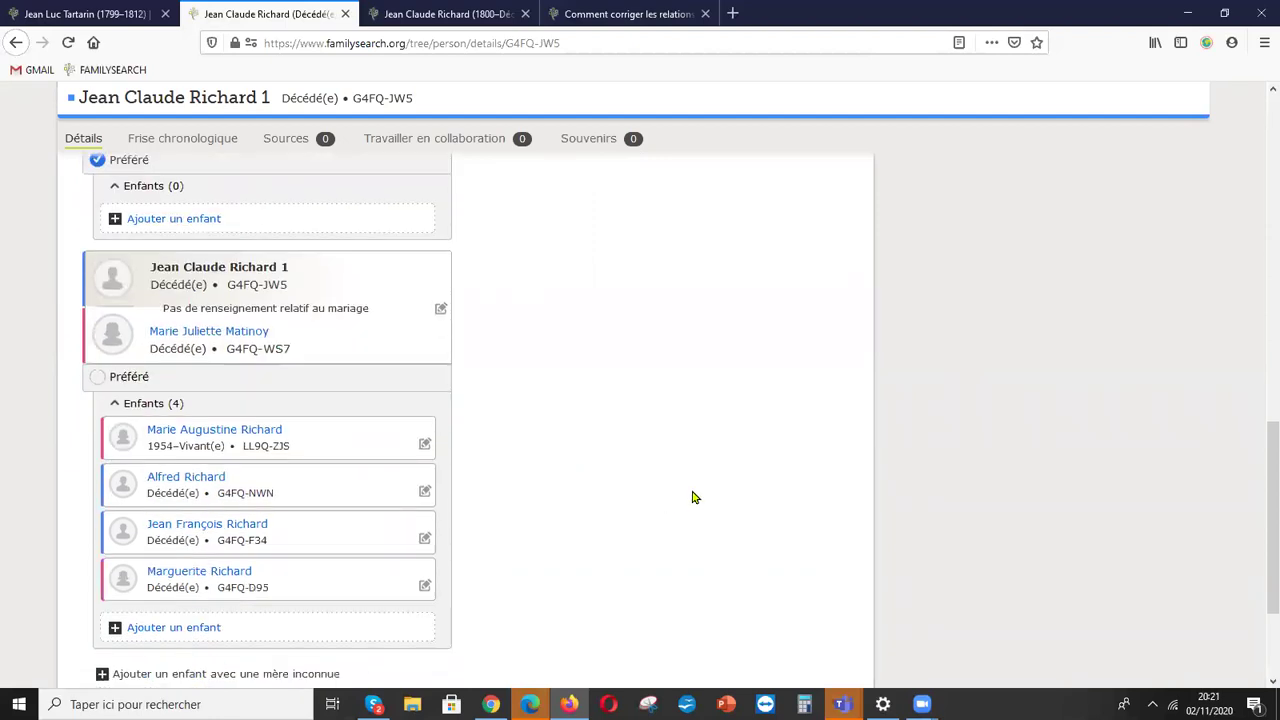
scroll(695, 497, up, 2)
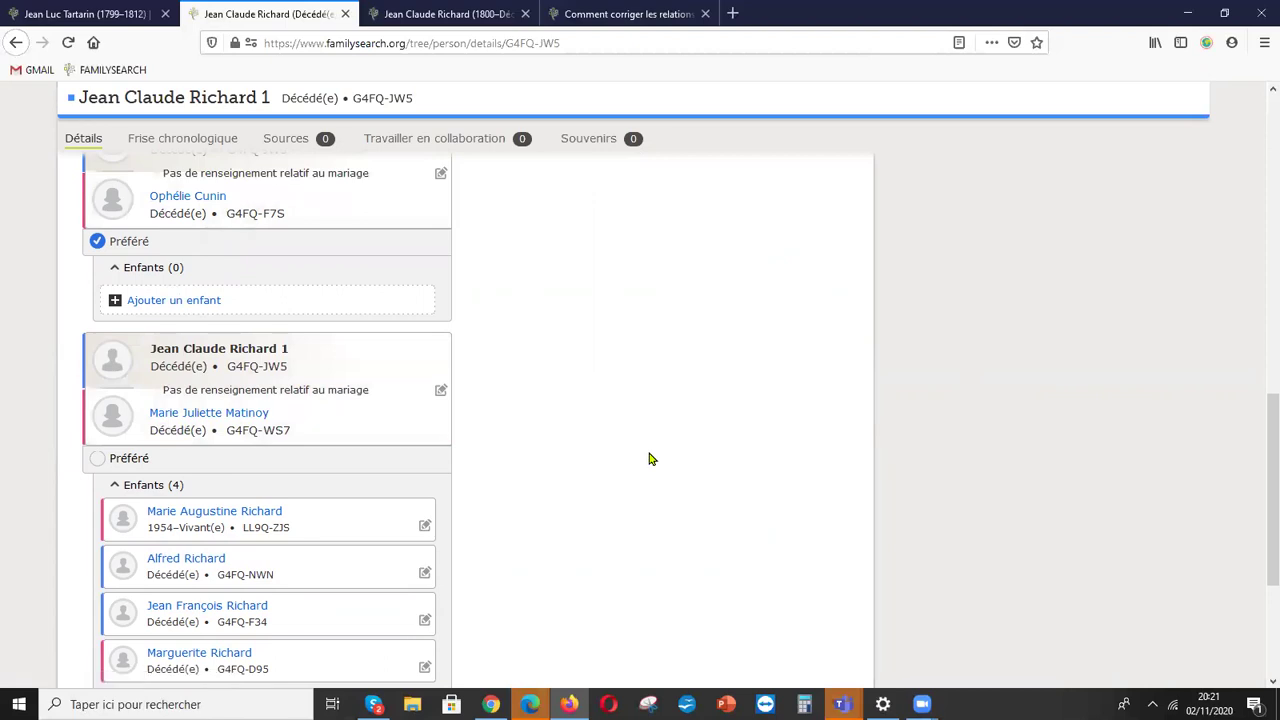
click(266, 201)
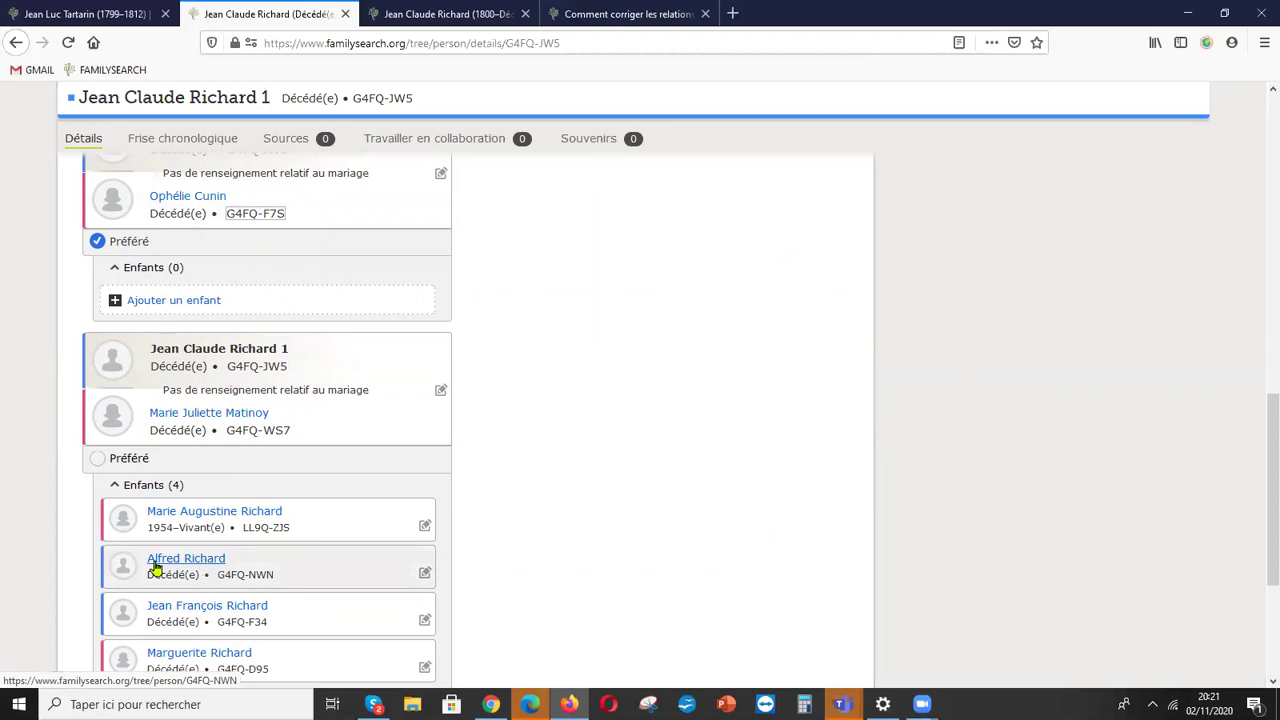
- Edit the parent-child link of the non-preferred couple's second child and choose to replace the mother, confirming that relationships, sources and notes were verified
click(425, 576)
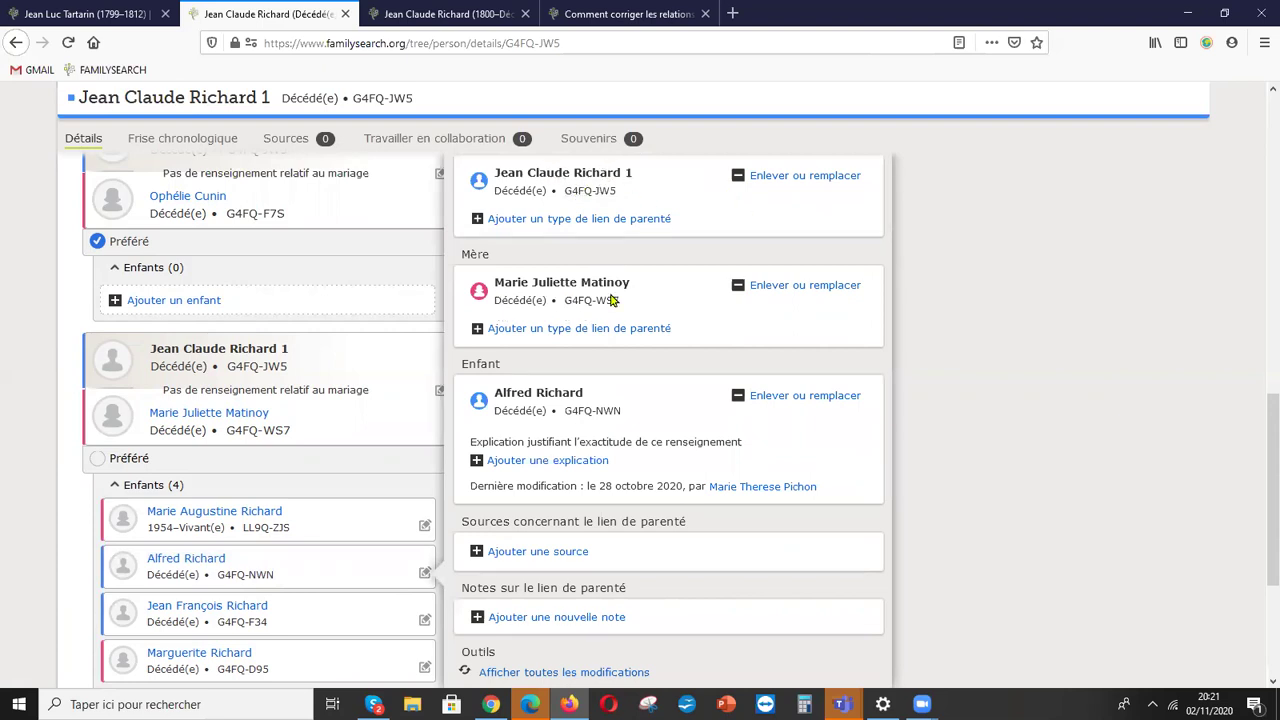
click(819, 287)
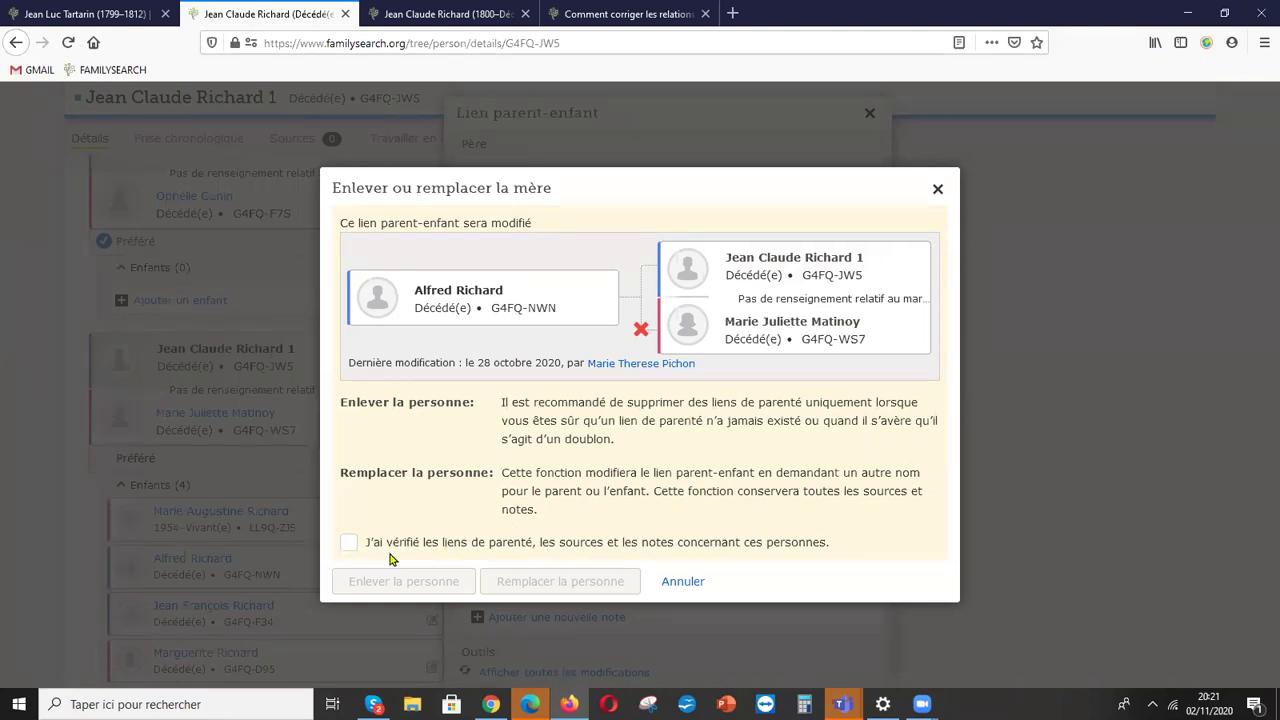
click(348, 545)
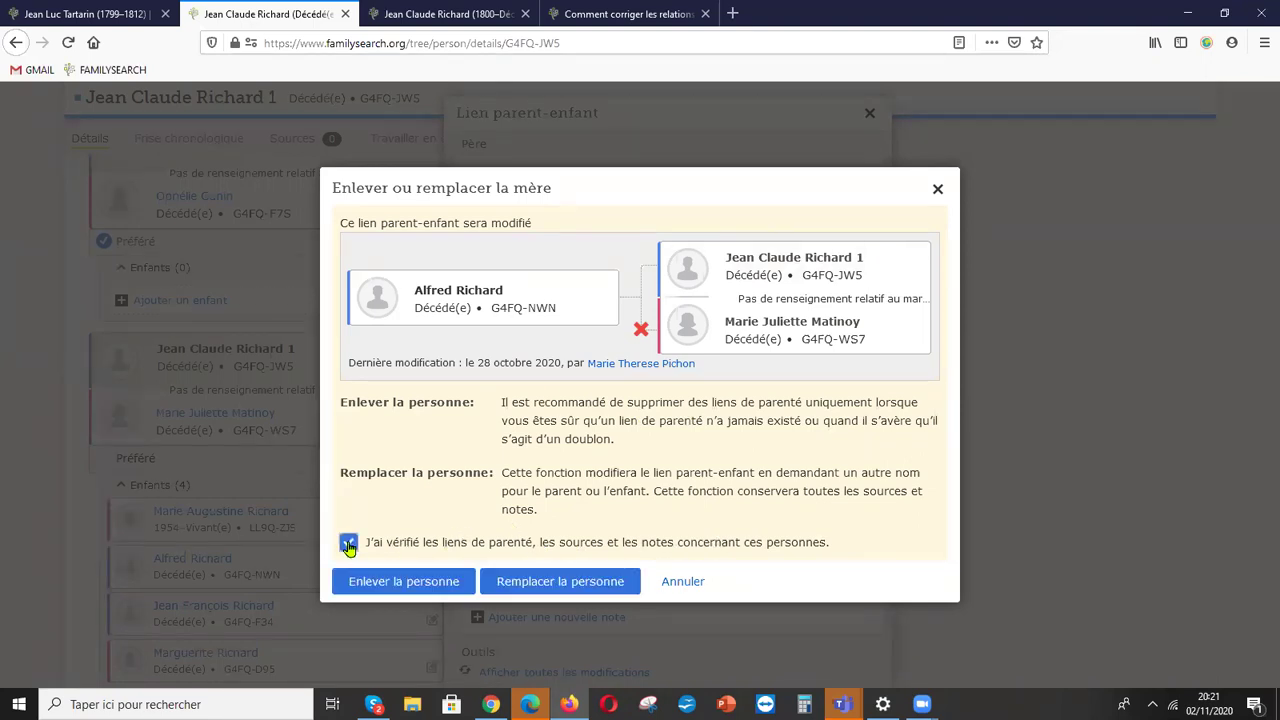
click(578, 588)
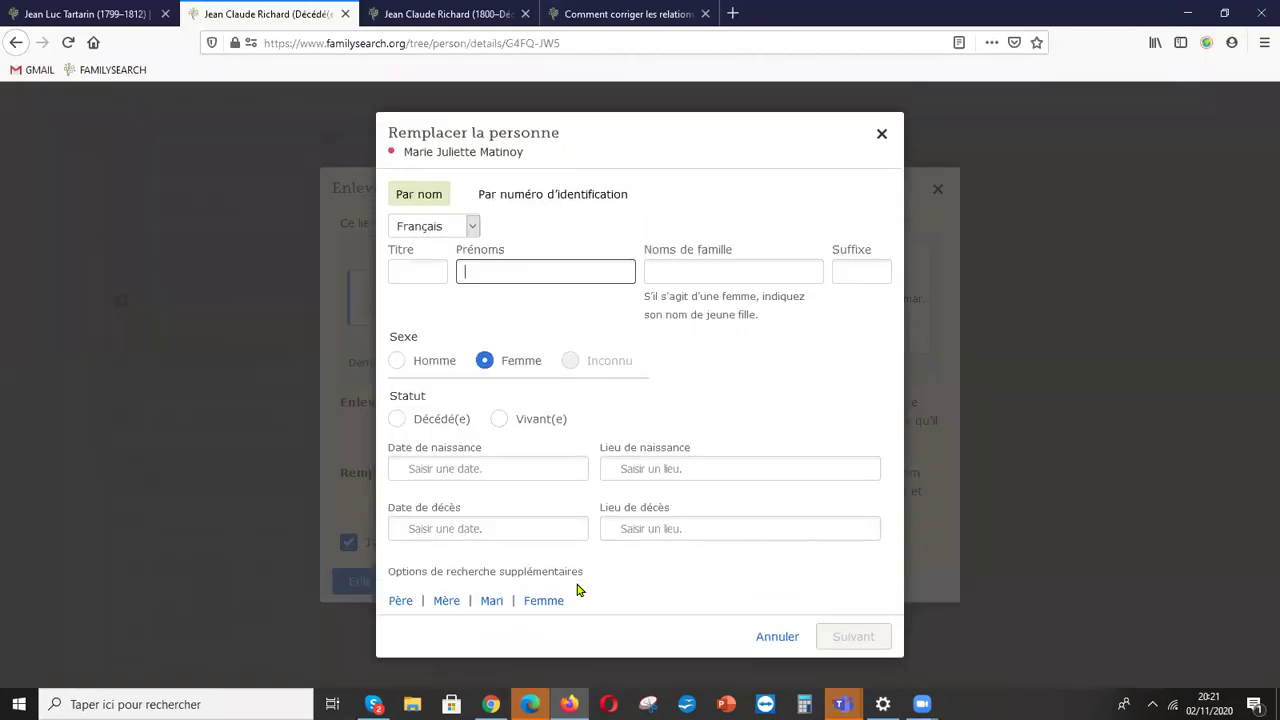
- Replace the mother with the person matching the copied identification number, giving the reason "mère correcte"
click(588, 198)
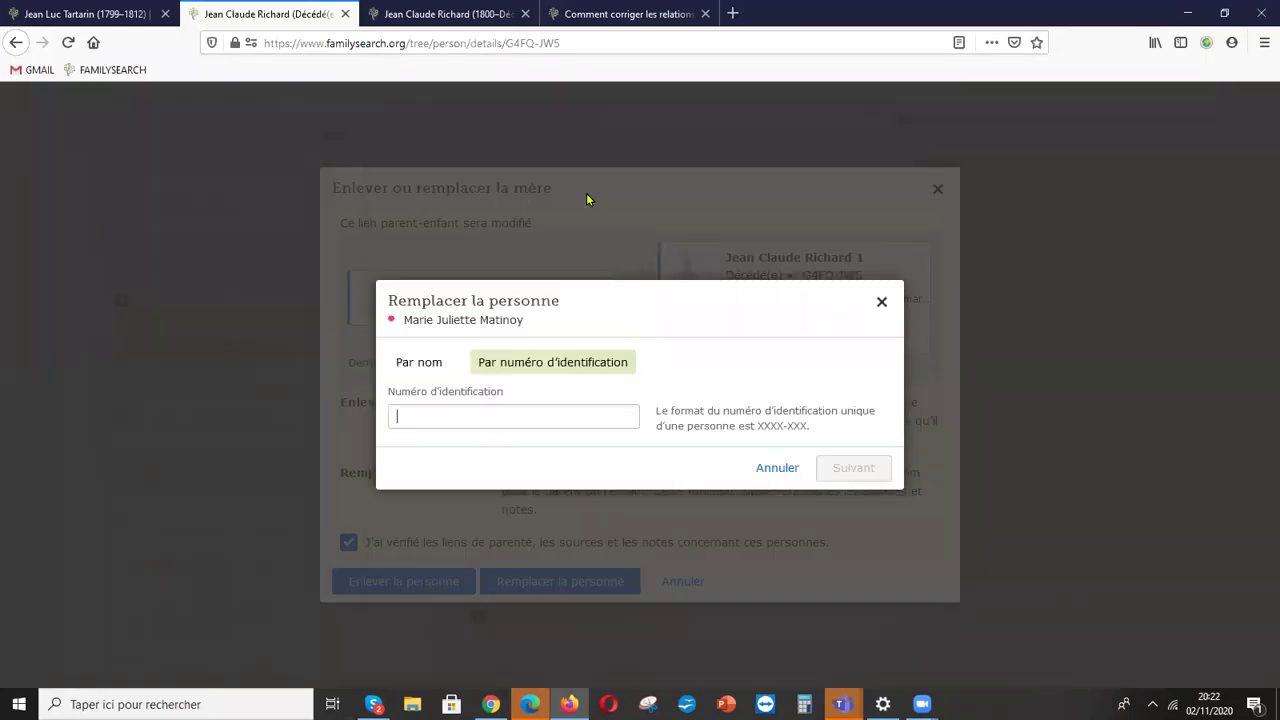
right_click(443, 418)
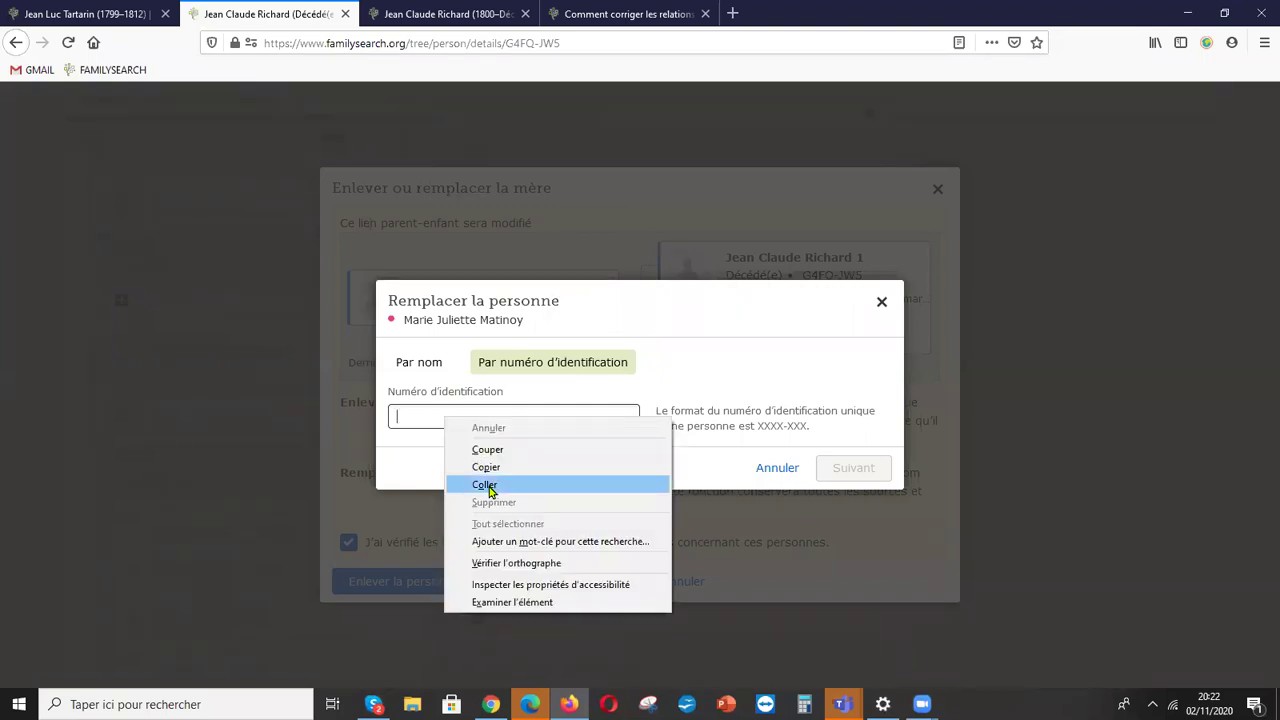
click(487, 484)
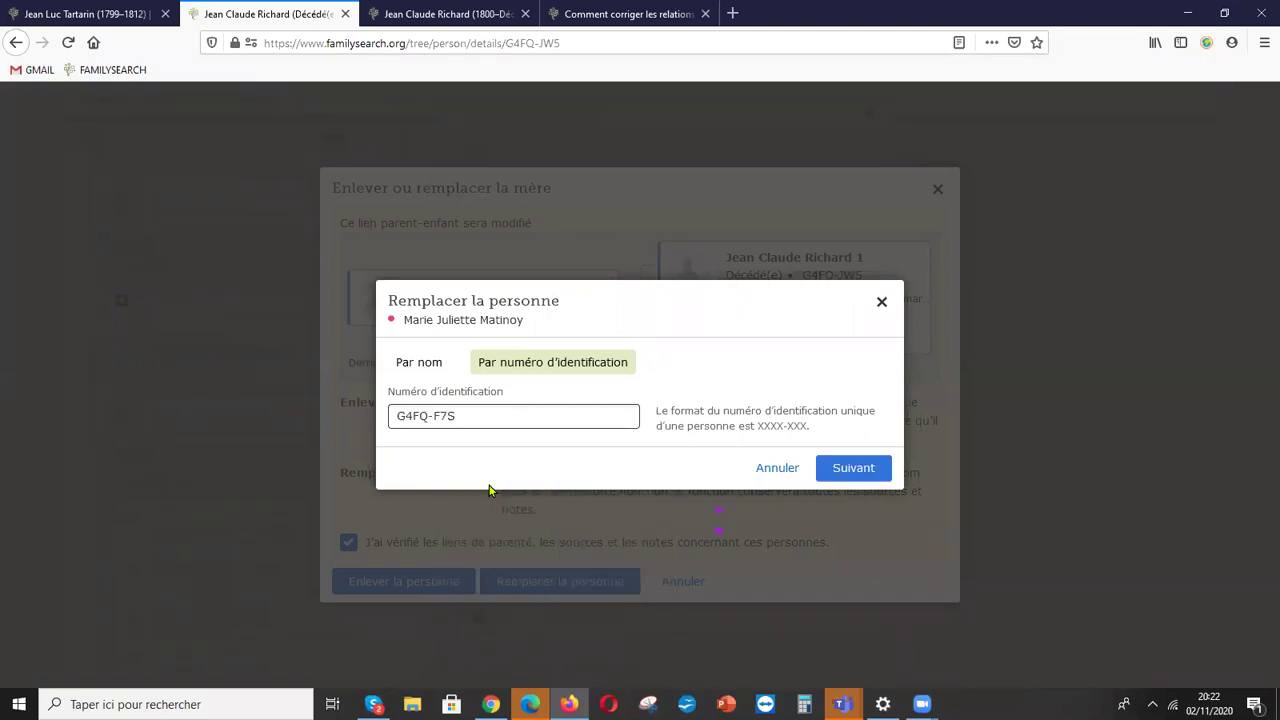
click(857, 480)
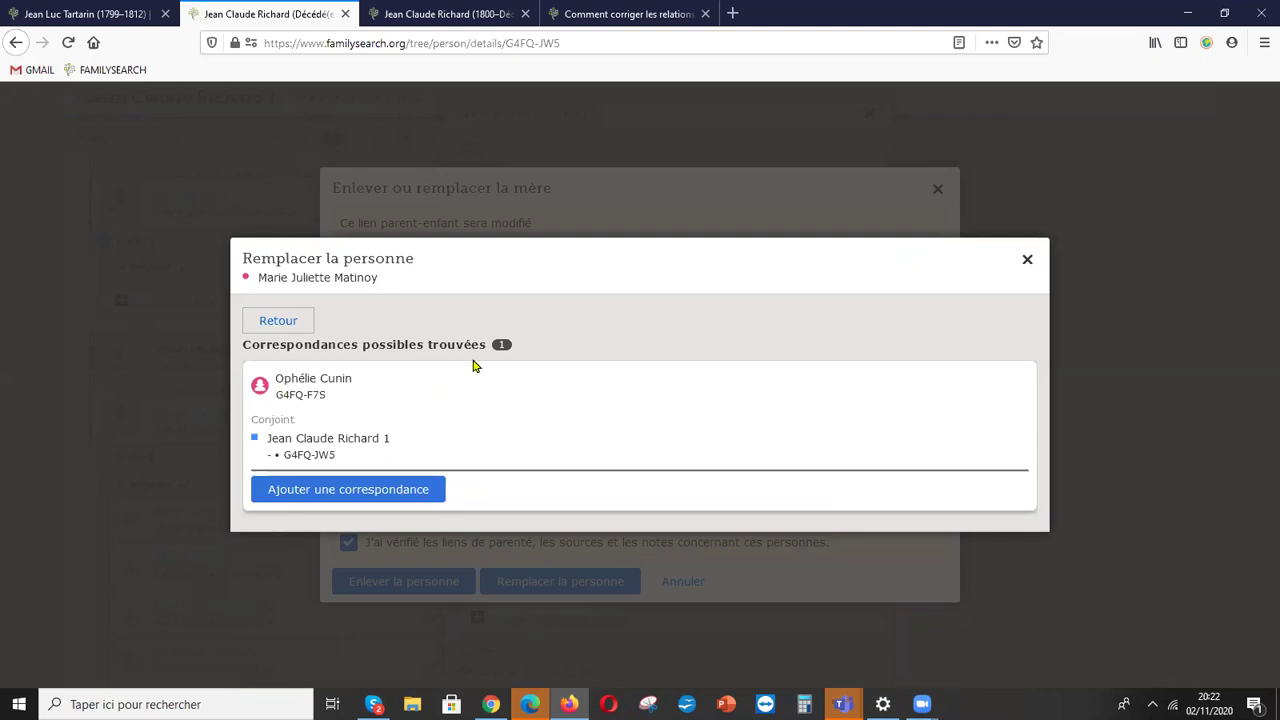
click(329, 492)
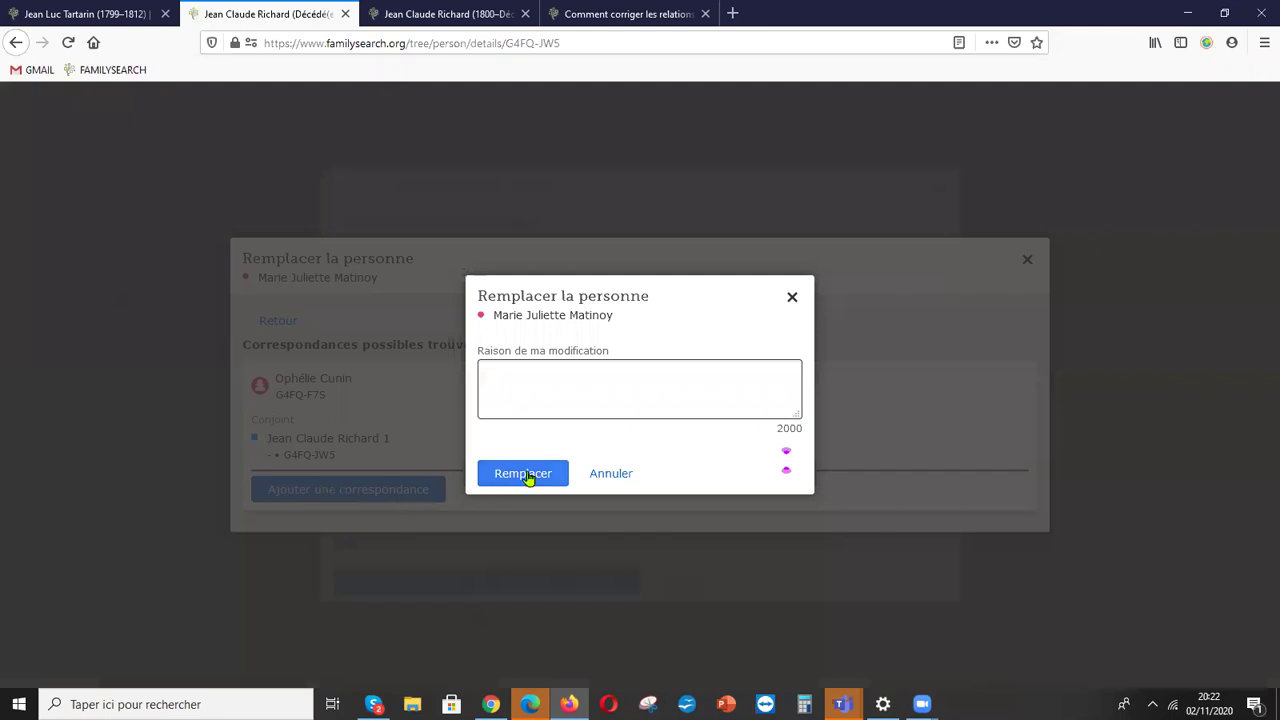
text(mère correcte)
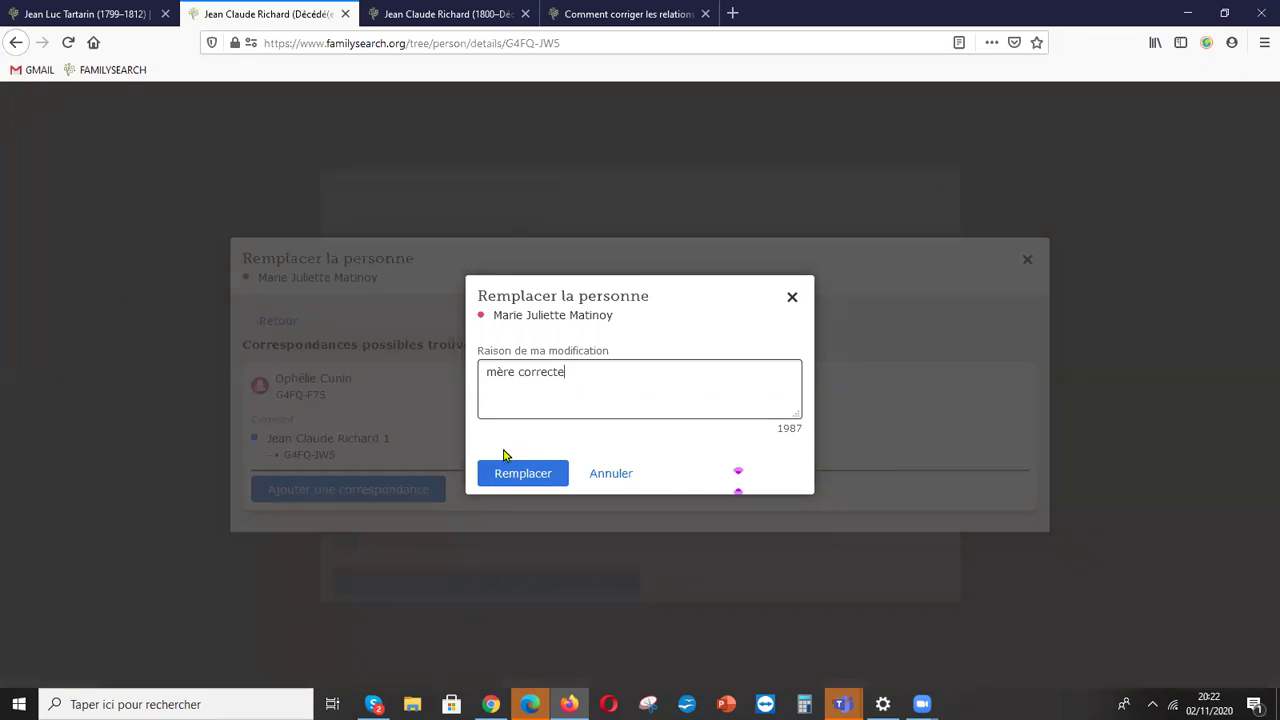
click(520, 474)
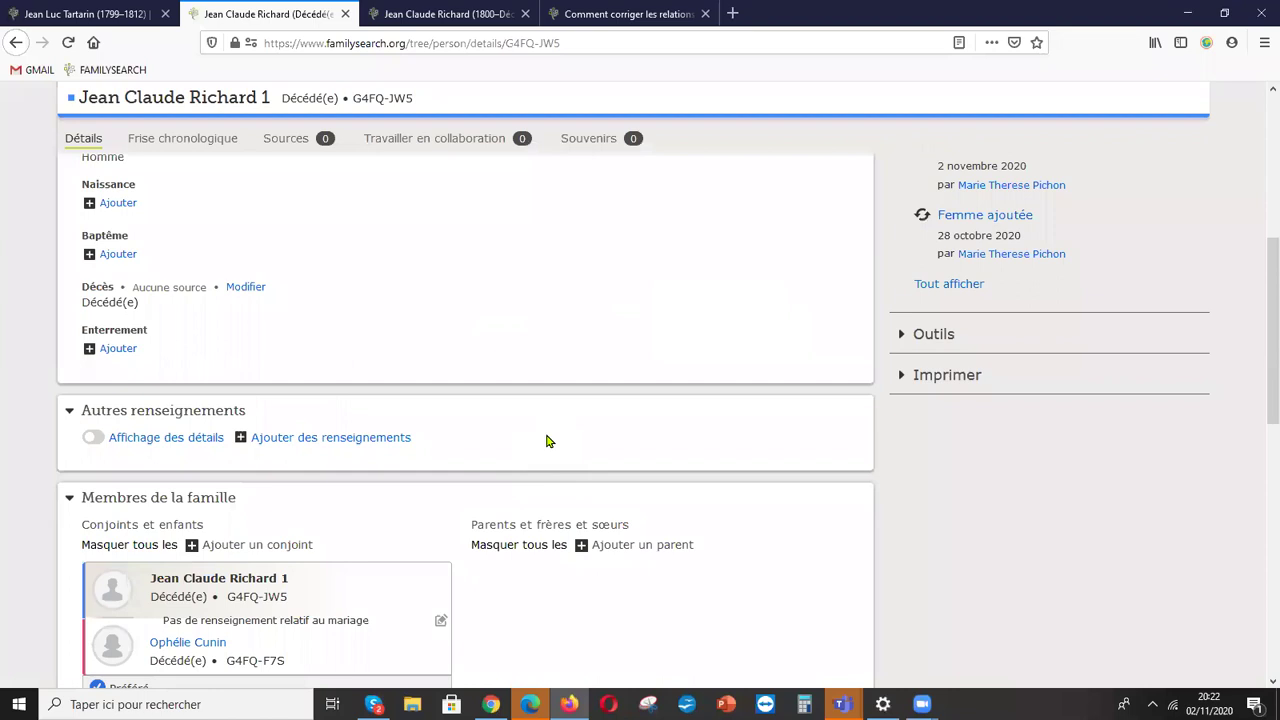
- Copy the identification number of the non-preferred couple's second remaining child and switch to the open profile of the father labelled 2
scroll(546, 441, down, 5)
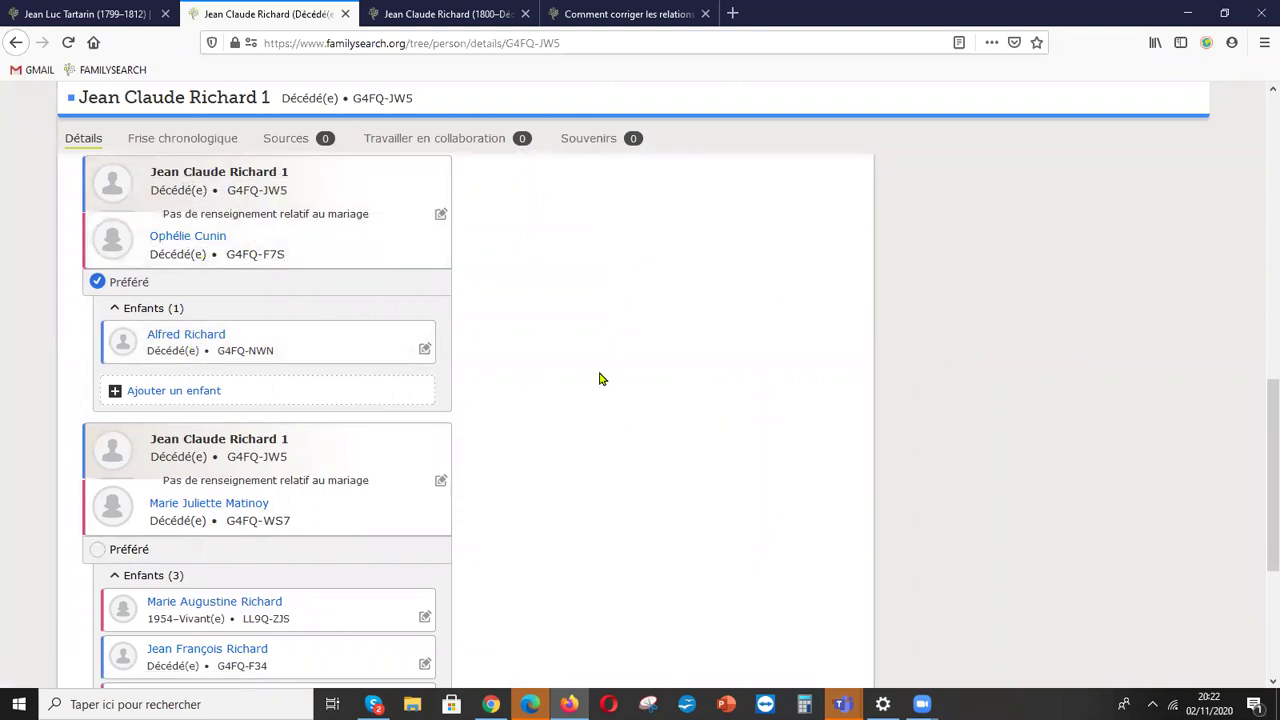
scroll(600, 379, down, 1)
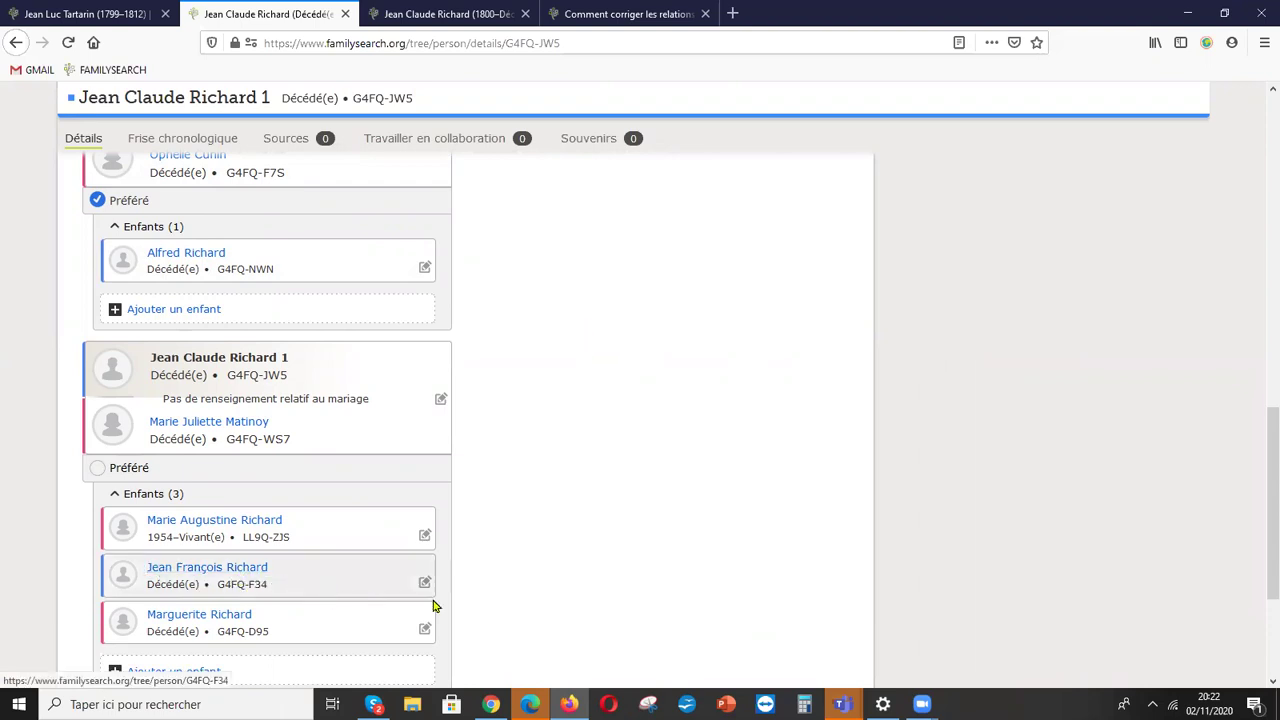
scroll(543, 497, up, 2)
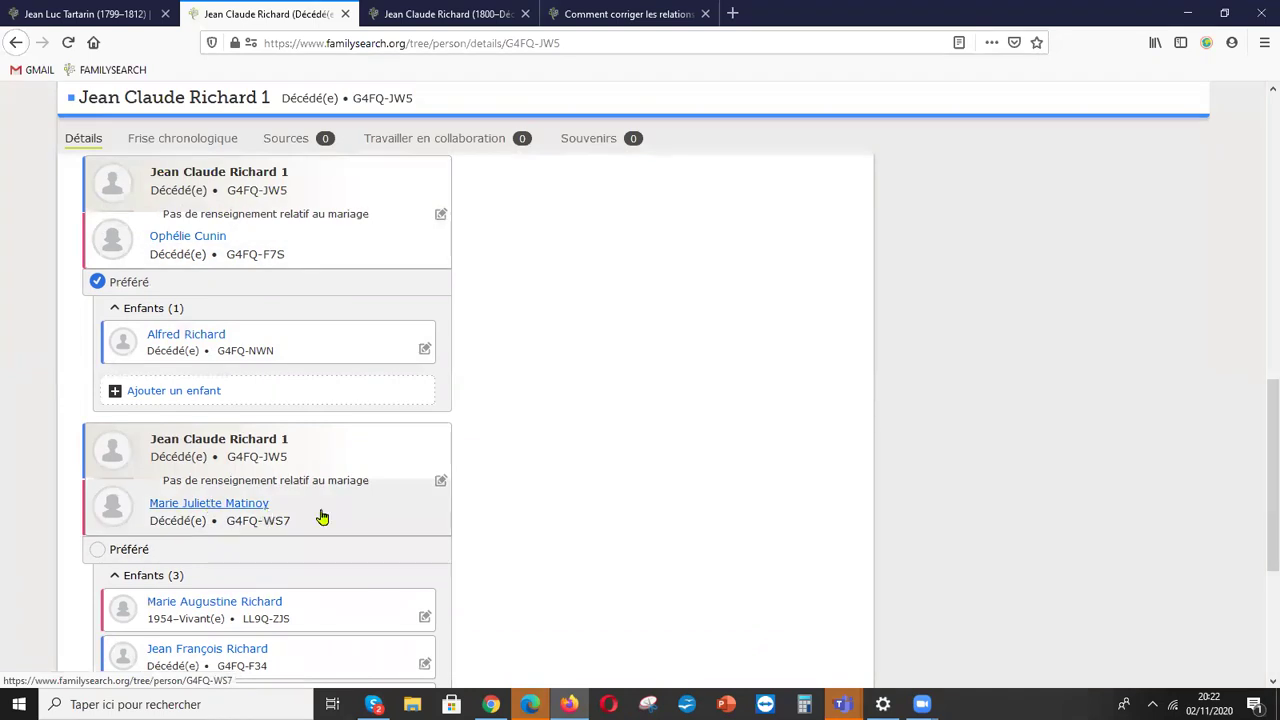
scroll(592, 425, down, 4)
scroll(590, 427, down, 2)
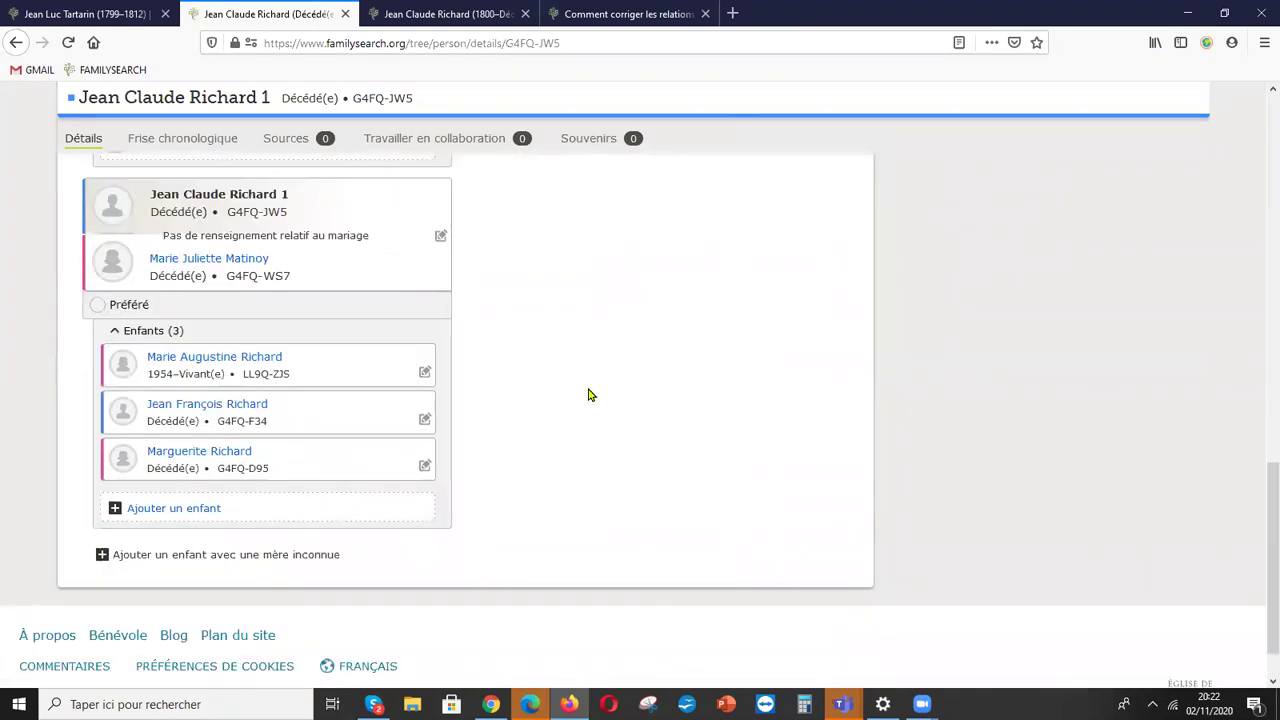
scroll(589, 395, up, 2)
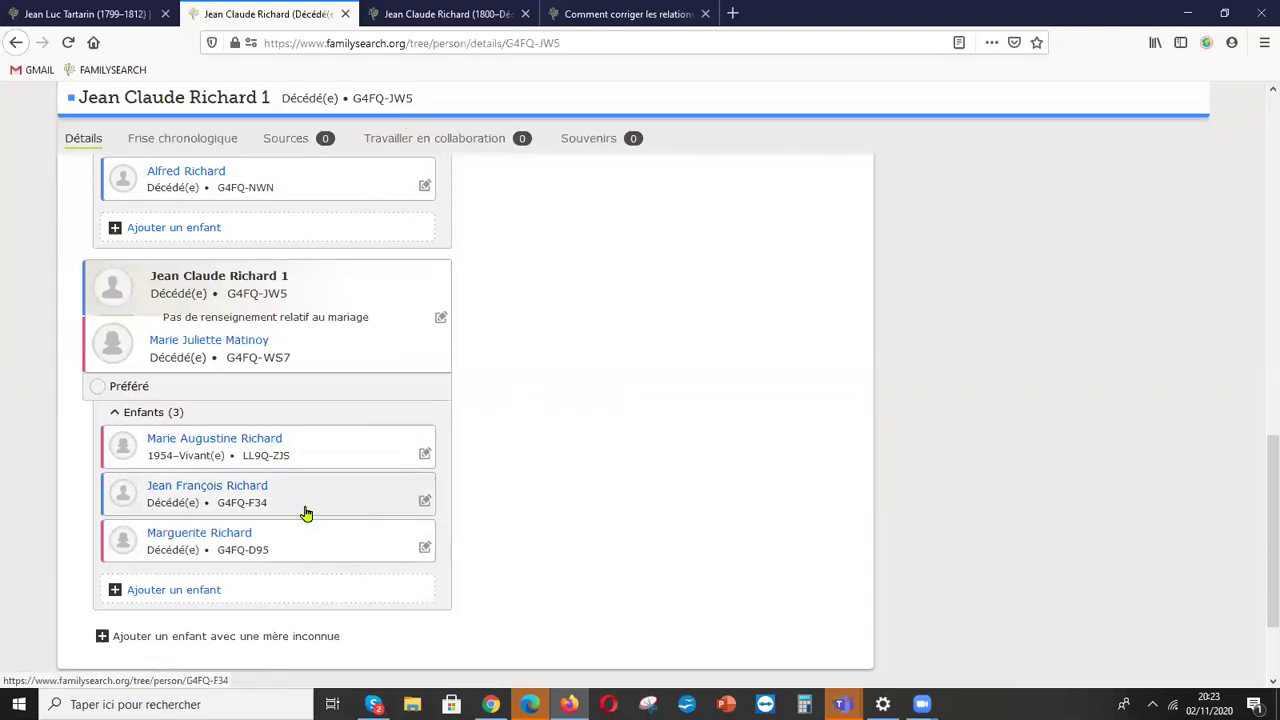
click(229, 491)
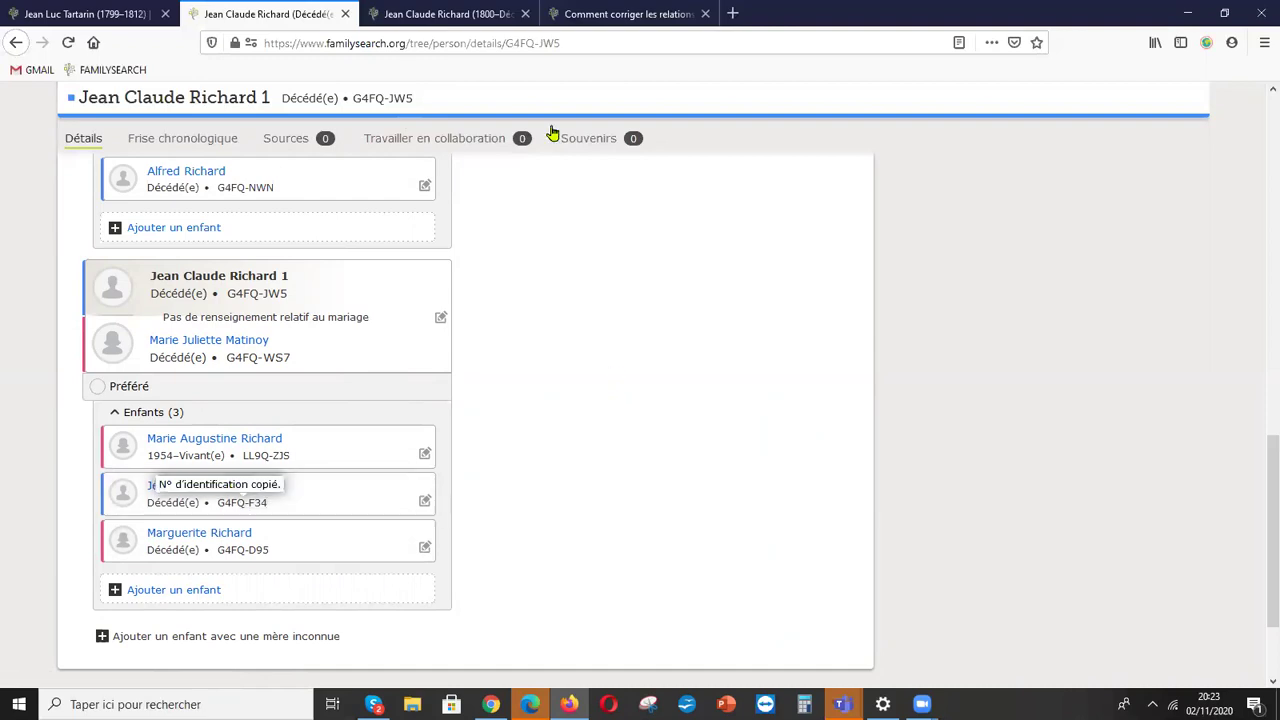
click(455, 14)
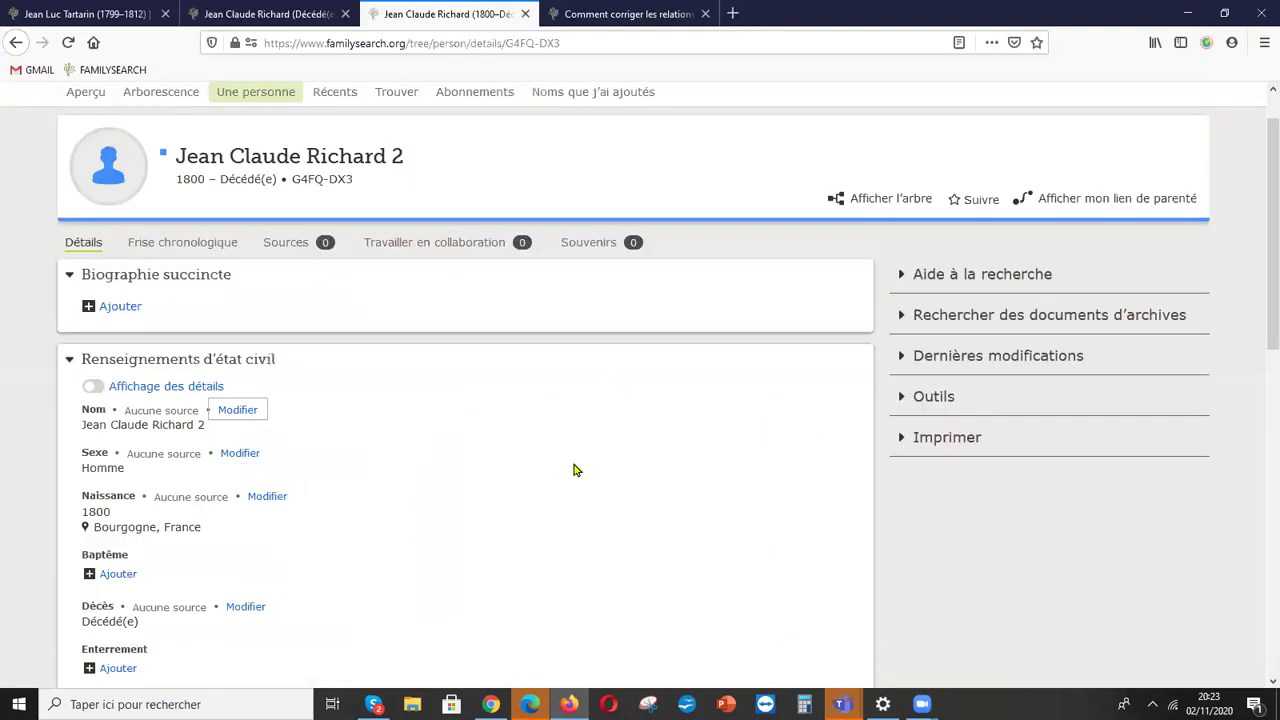
- Add the child with the copied identification number to the couple married in 1832 on the profile of the father labelled 2
scroll(575, 470, down, 1)
scroll(487, 372, down, 3)
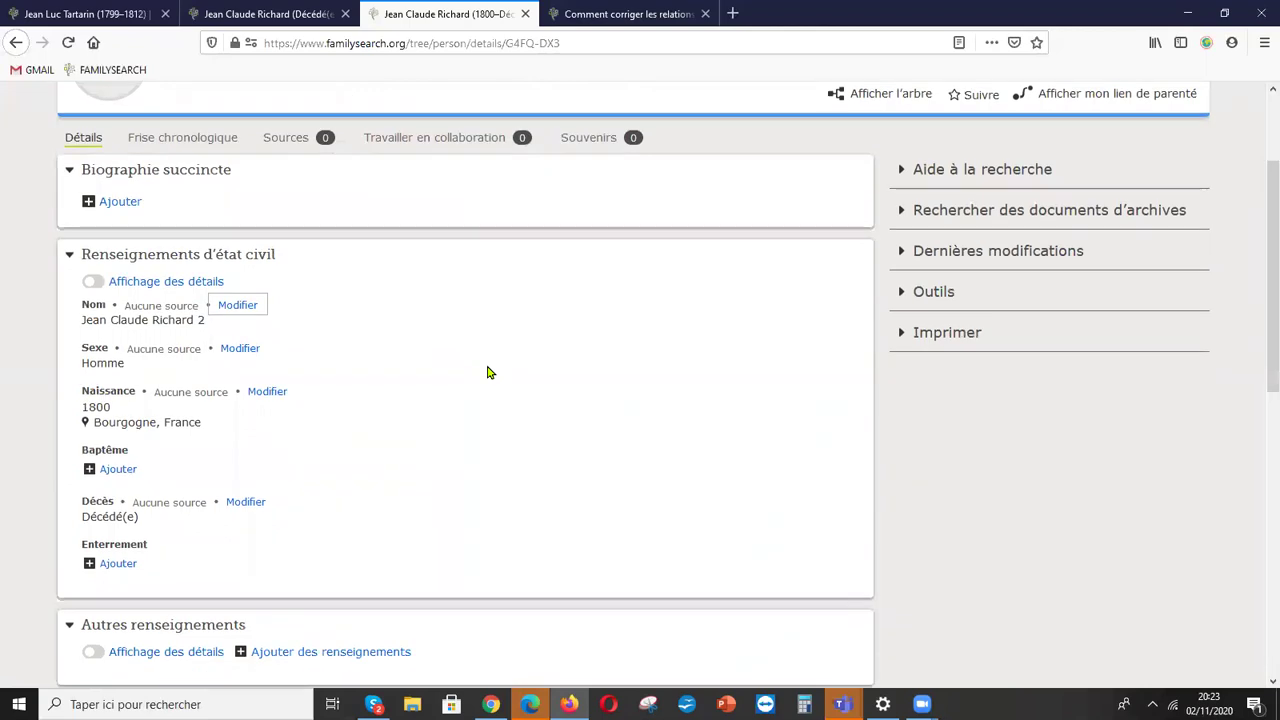
scroll(487, 372, down, 3)
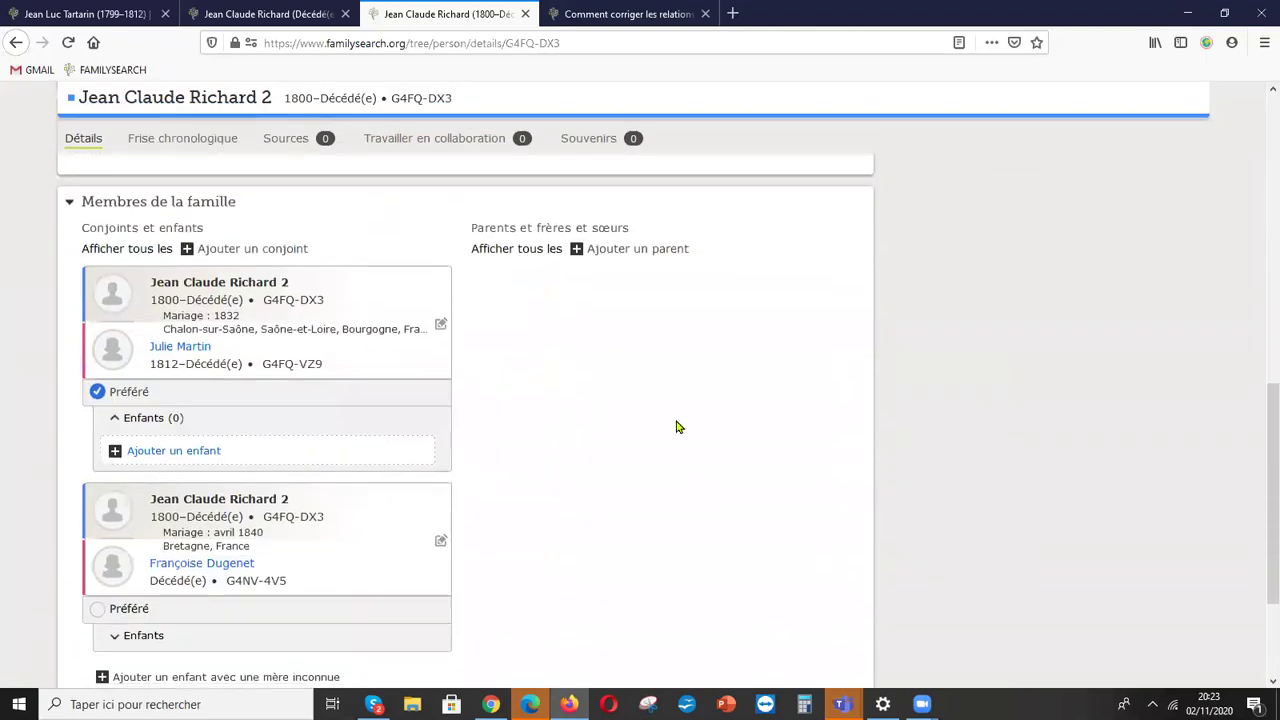
scroll(676, 427, down, 1)
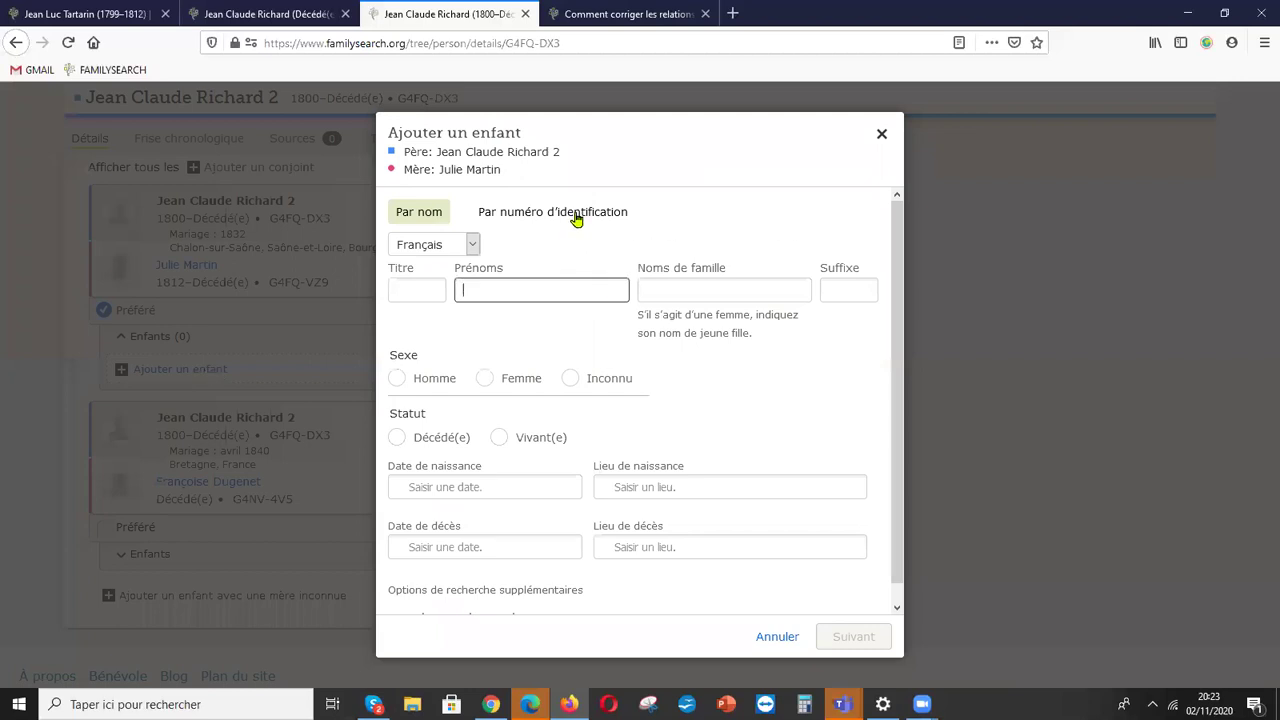
click(577, 213)
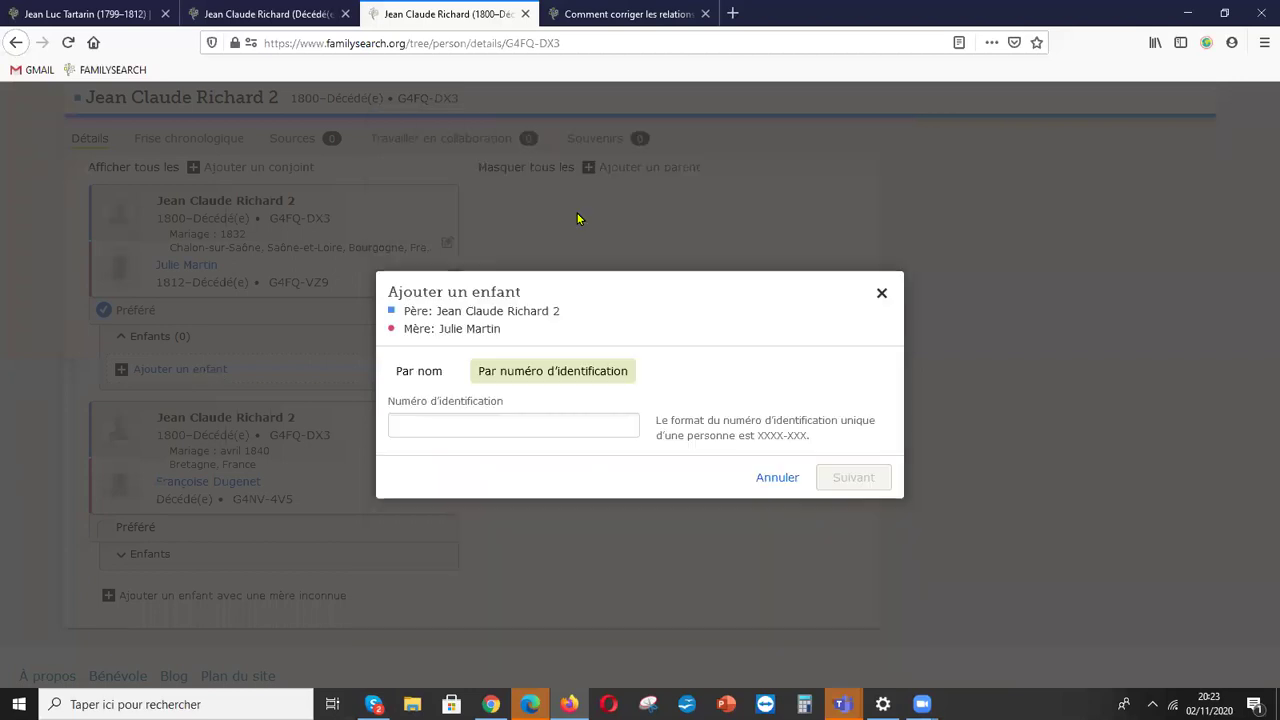
right_click(443, 421)
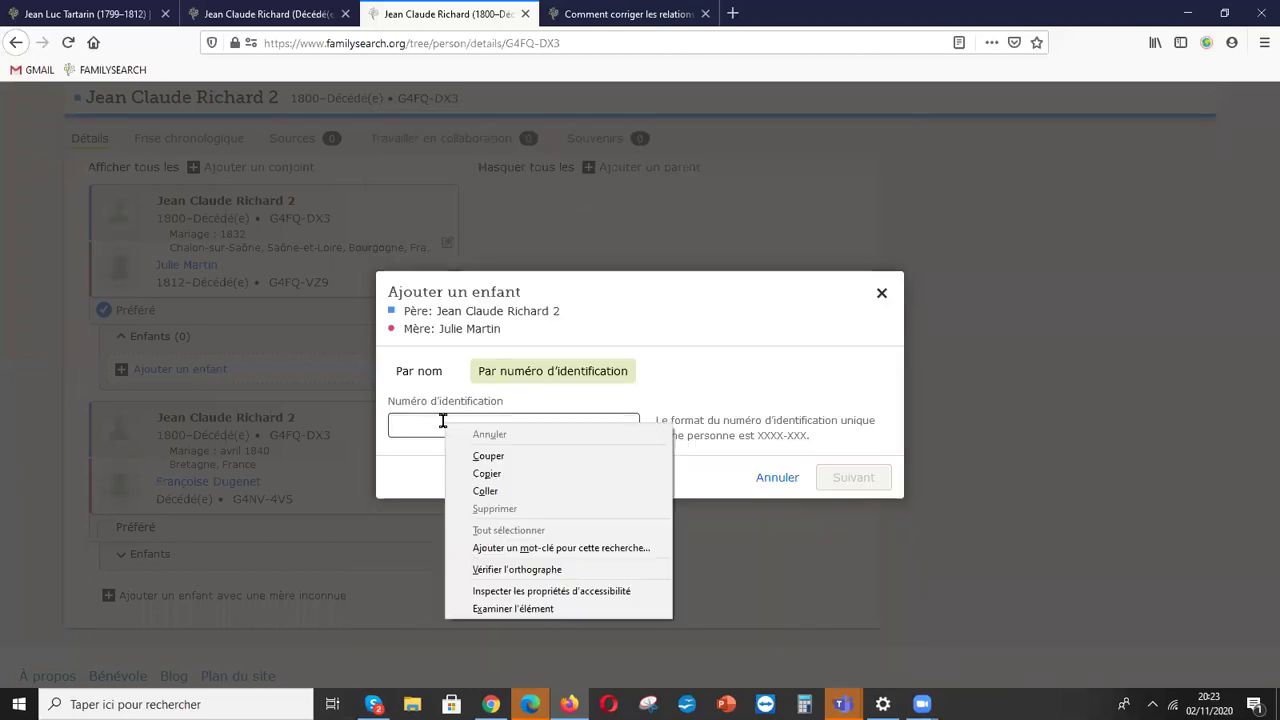
click(482, 491)
click(851, 481)
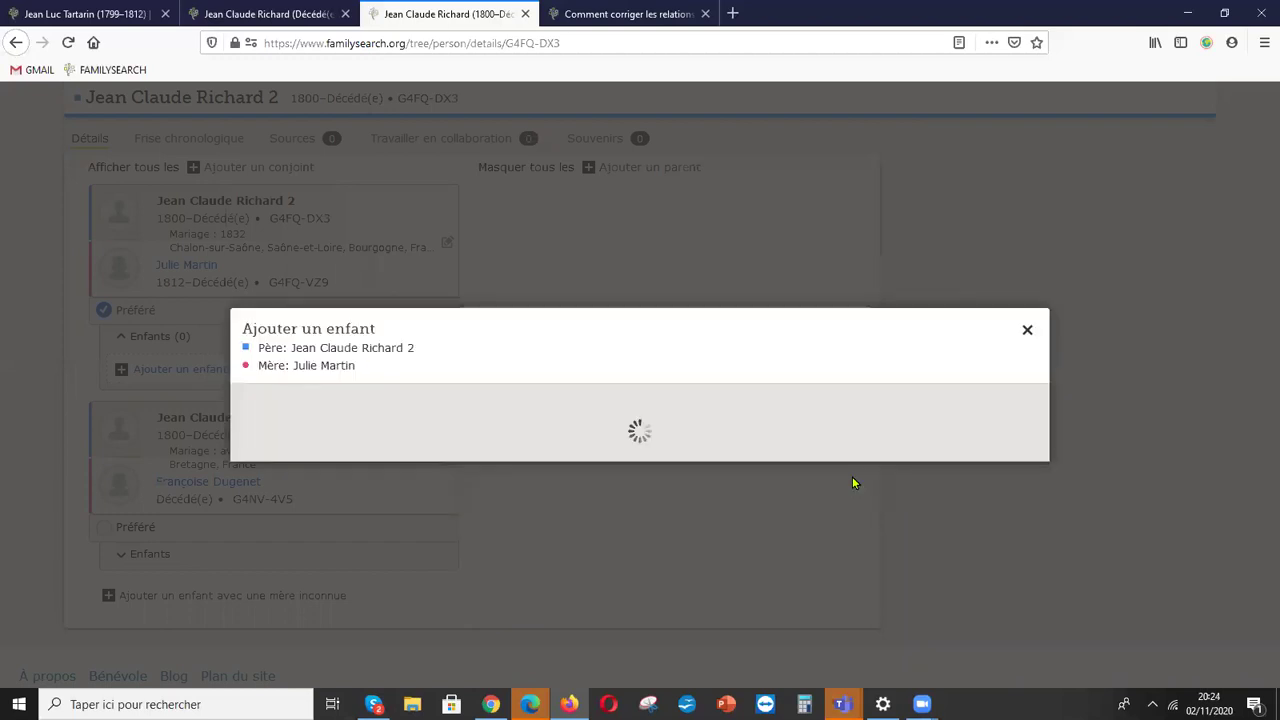
click(325, 476)
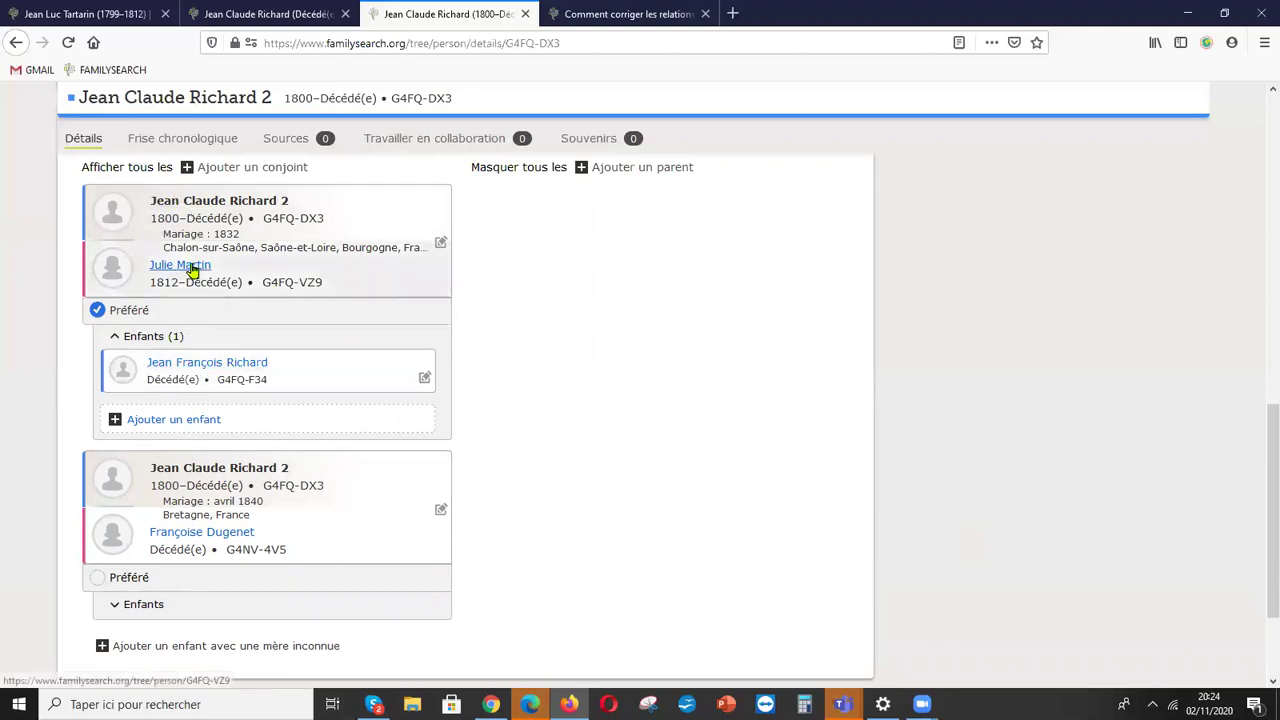
- Open the added child's profile and expand the list of children under his non-preferred parent couple
click(180, 368)
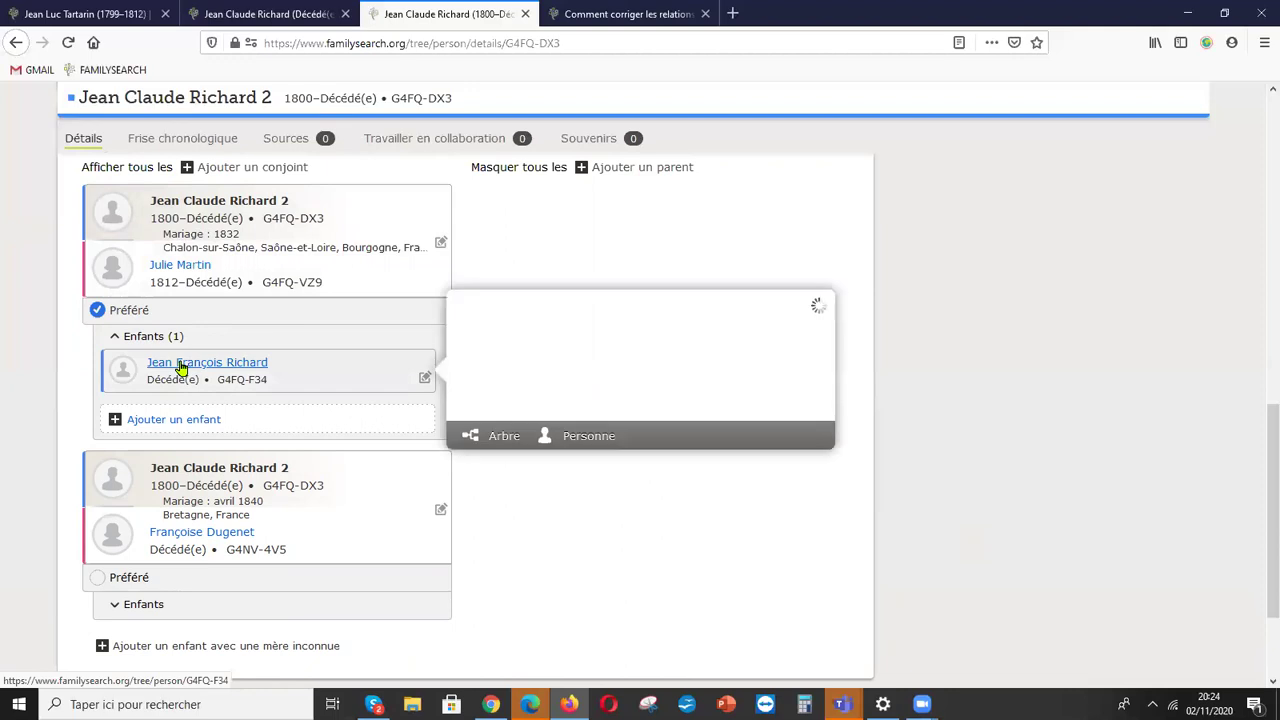
click(646, 320)
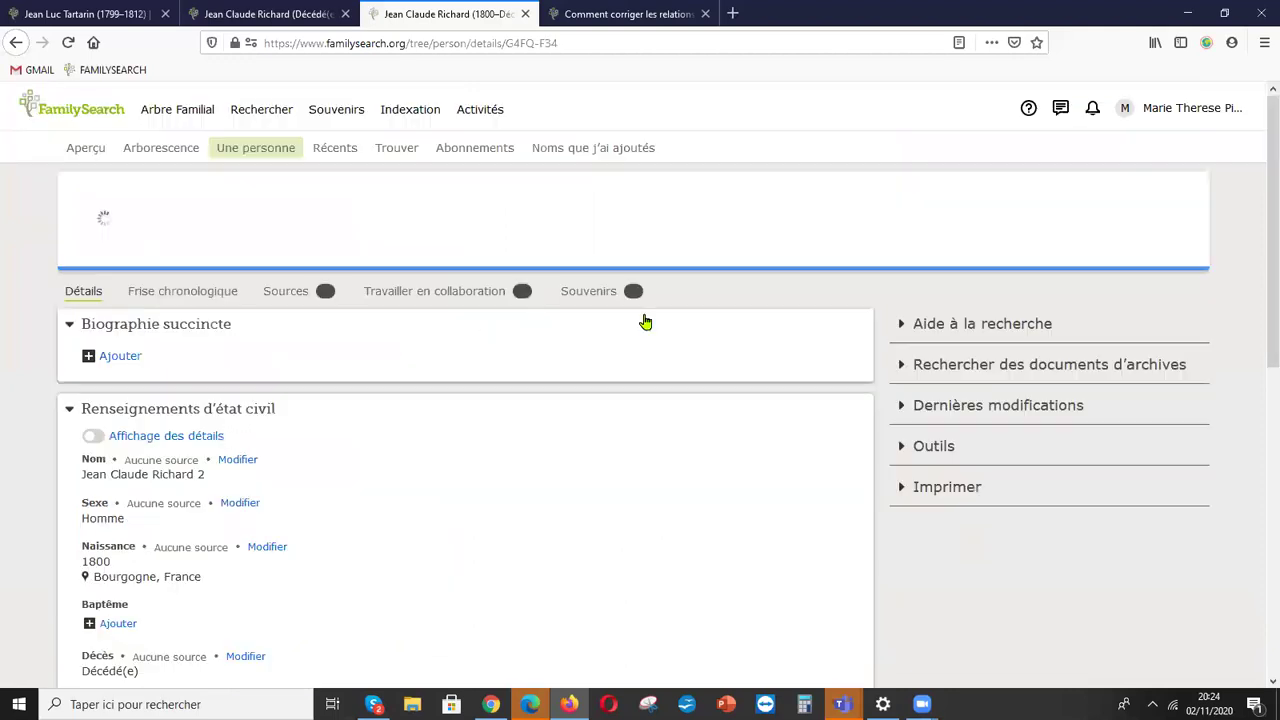
scroll(536, 430, down, 5)
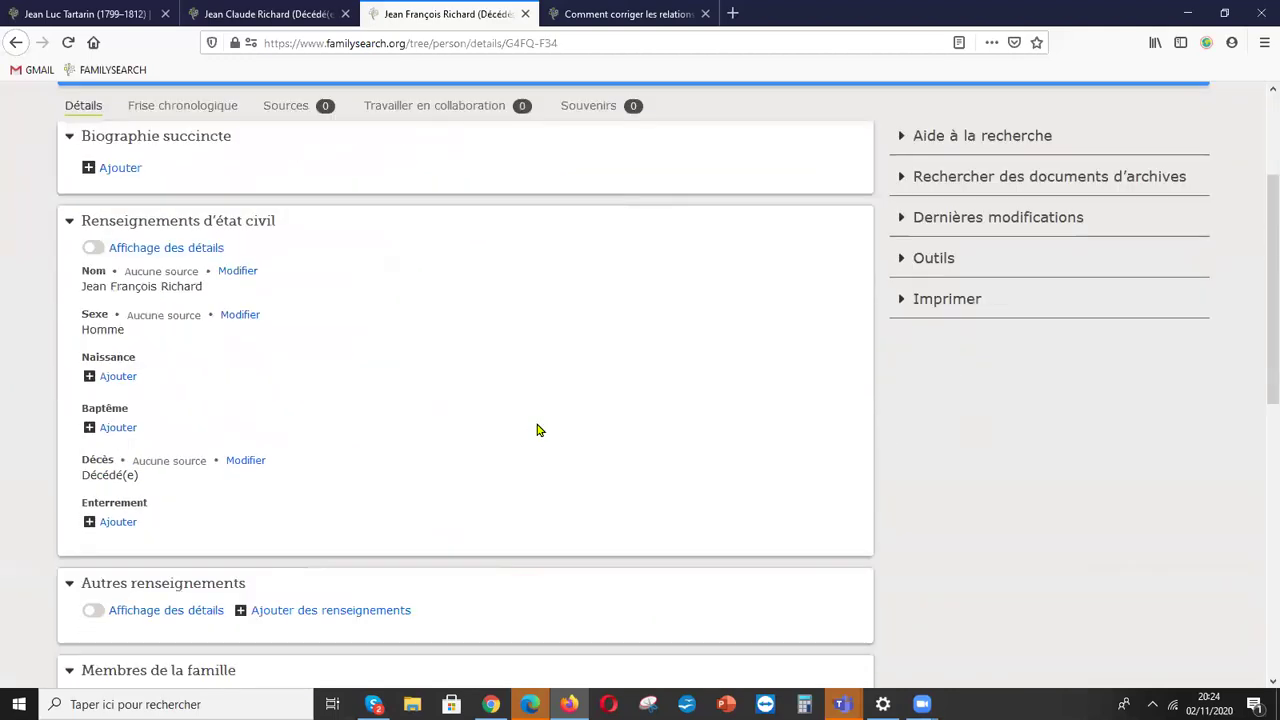
scroll(417, 397, down, 2)
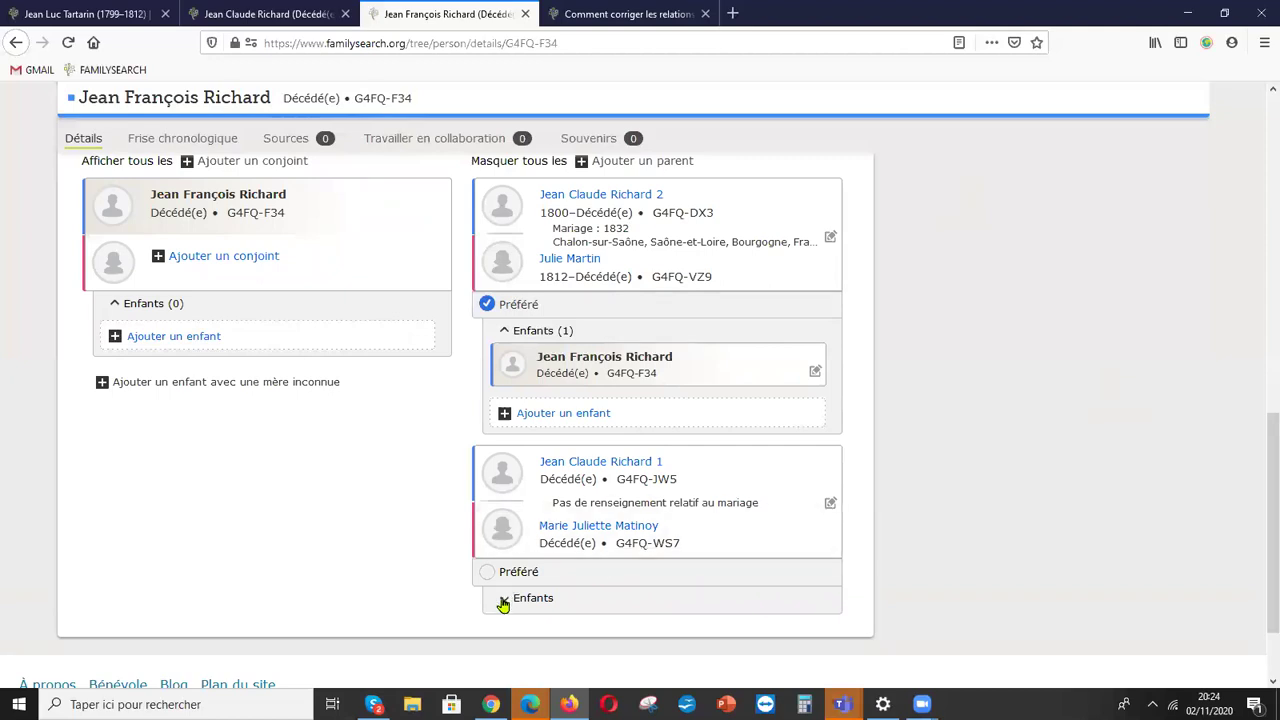
click(534, 600)
scroll(977, 401, down, 1)
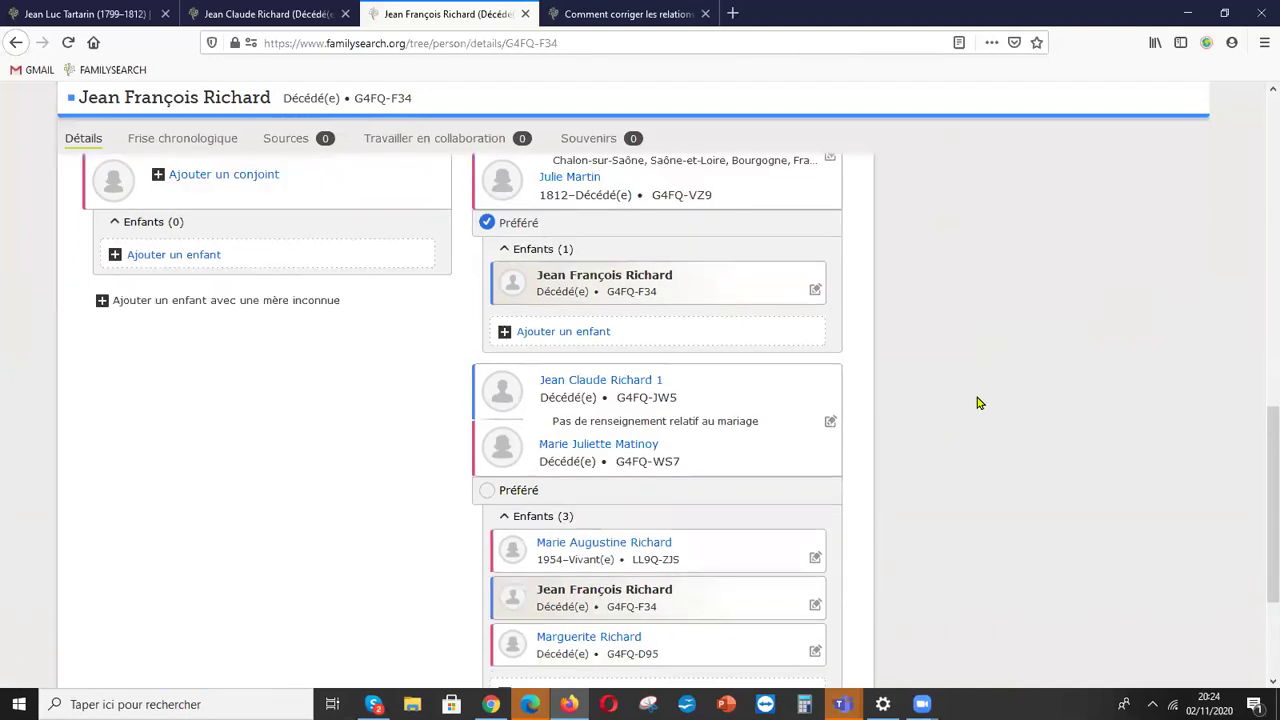
scroll(977, 403, up, 1)
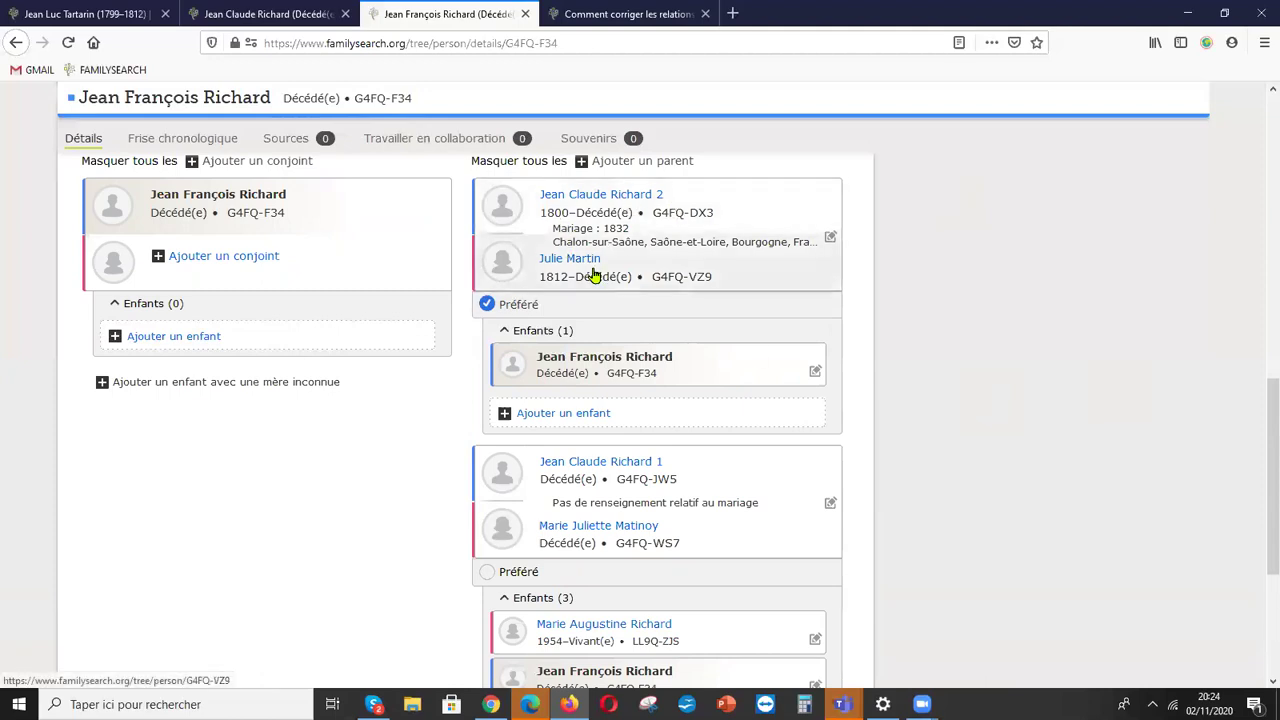
scroll(980, 391, down, 2)
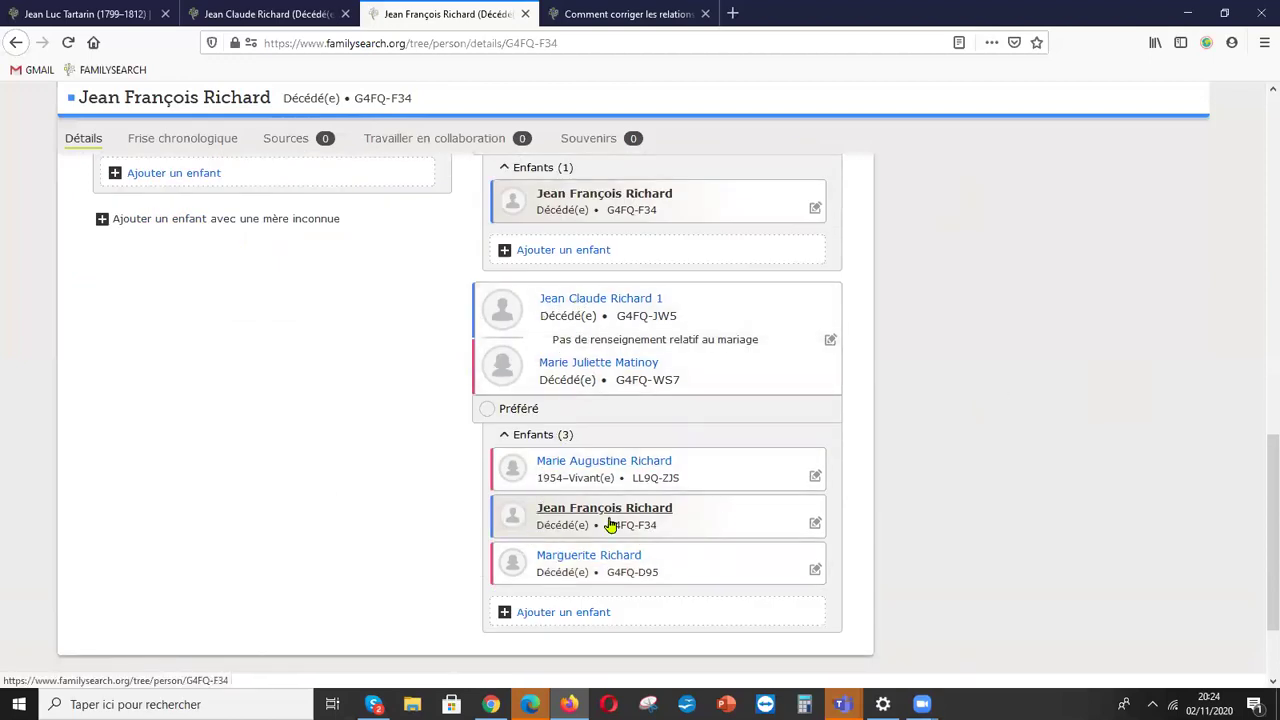
- Remove the father labelled 1 from the child's link to the non-preferred couple, confirming that relationships, sources and notes were verified
click(815, 525)
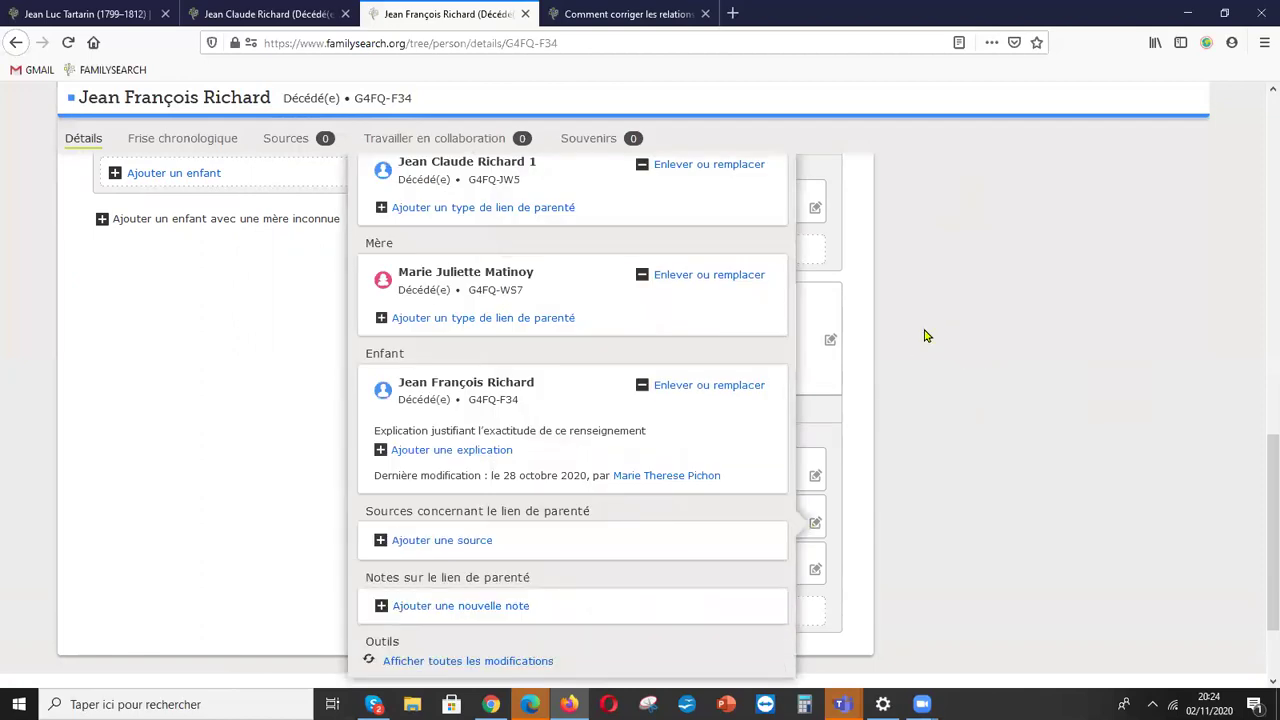
scroll(925, 336, up, 3)
scroll(925, 336, down, 1)
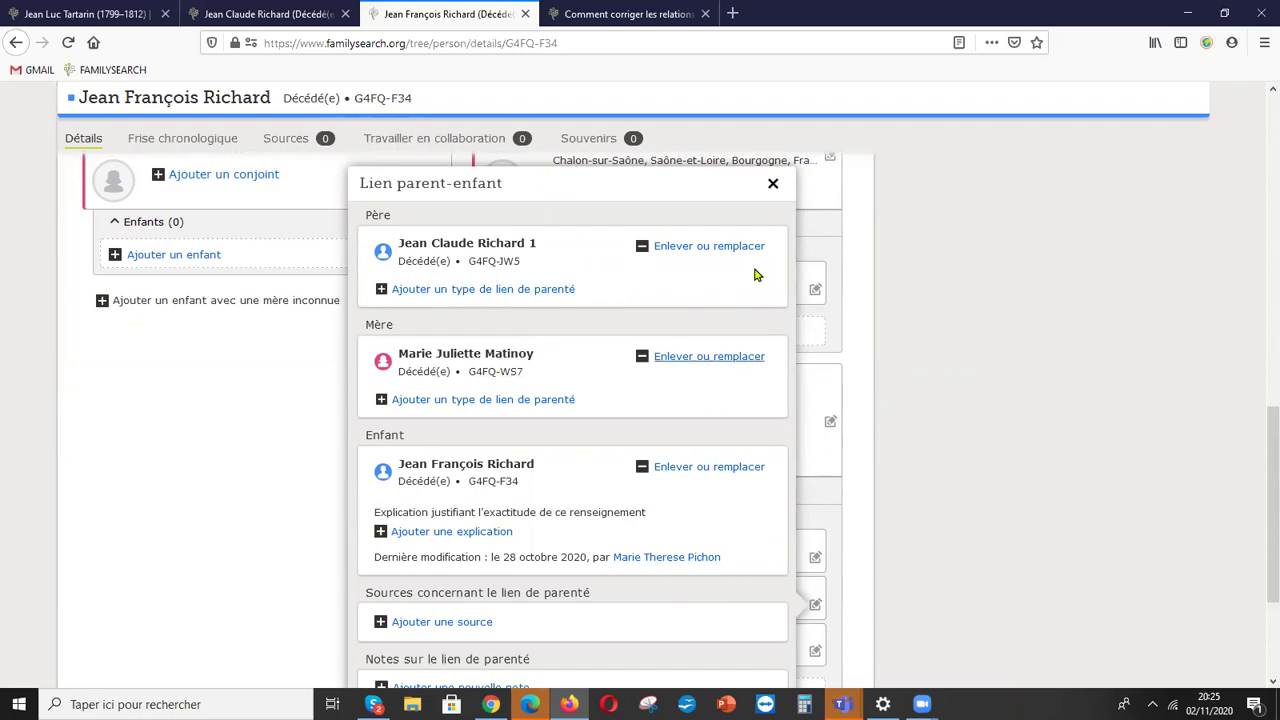
click(720, 247)
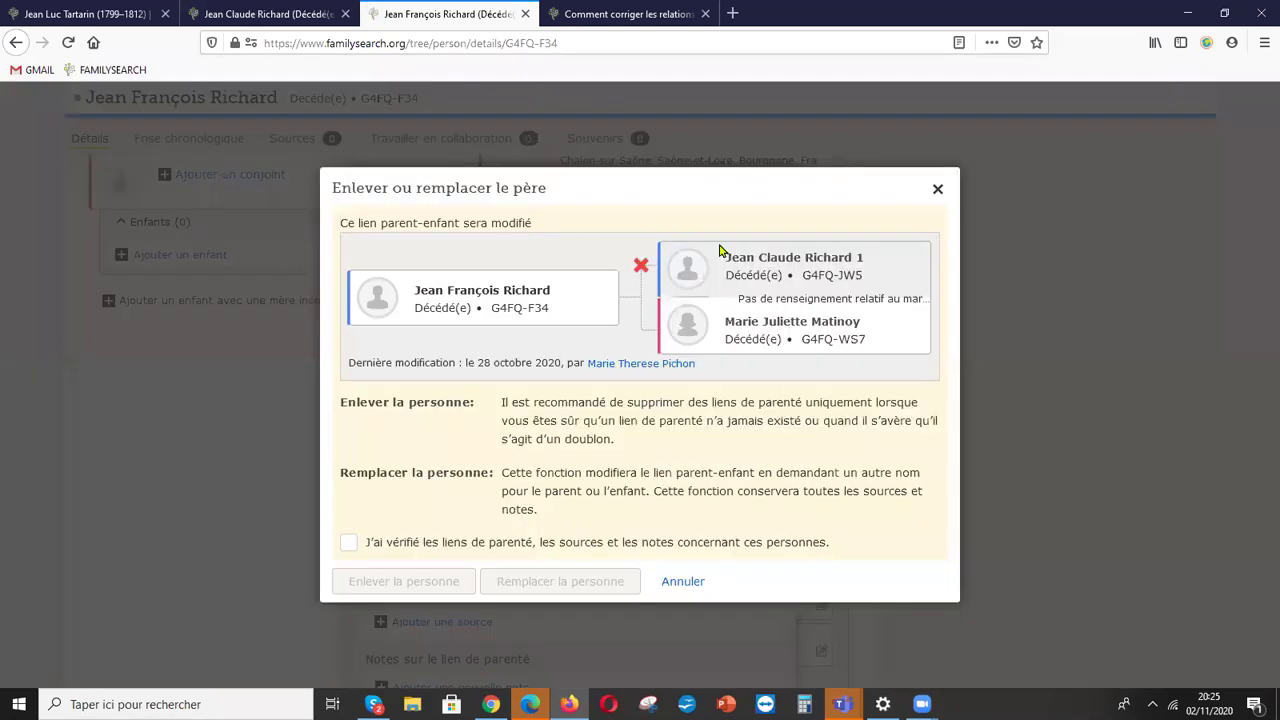
click(348, 543)
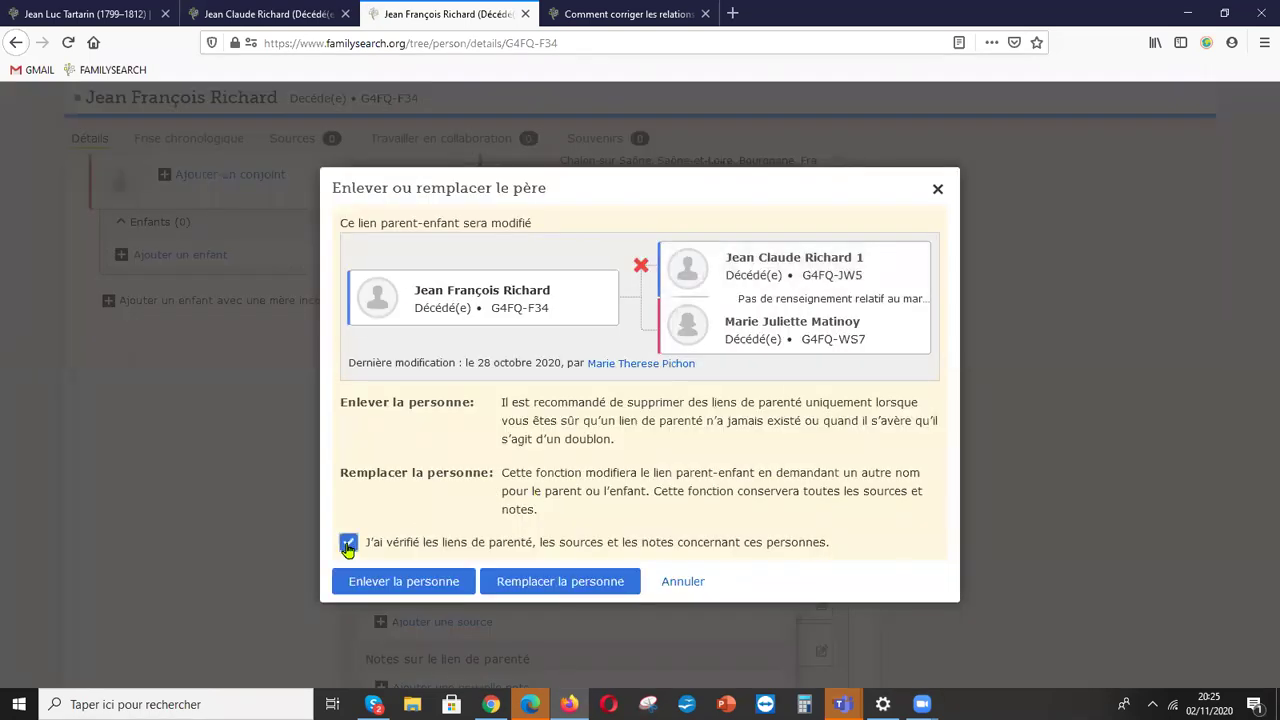
click(400, 582)
click(497, 477)
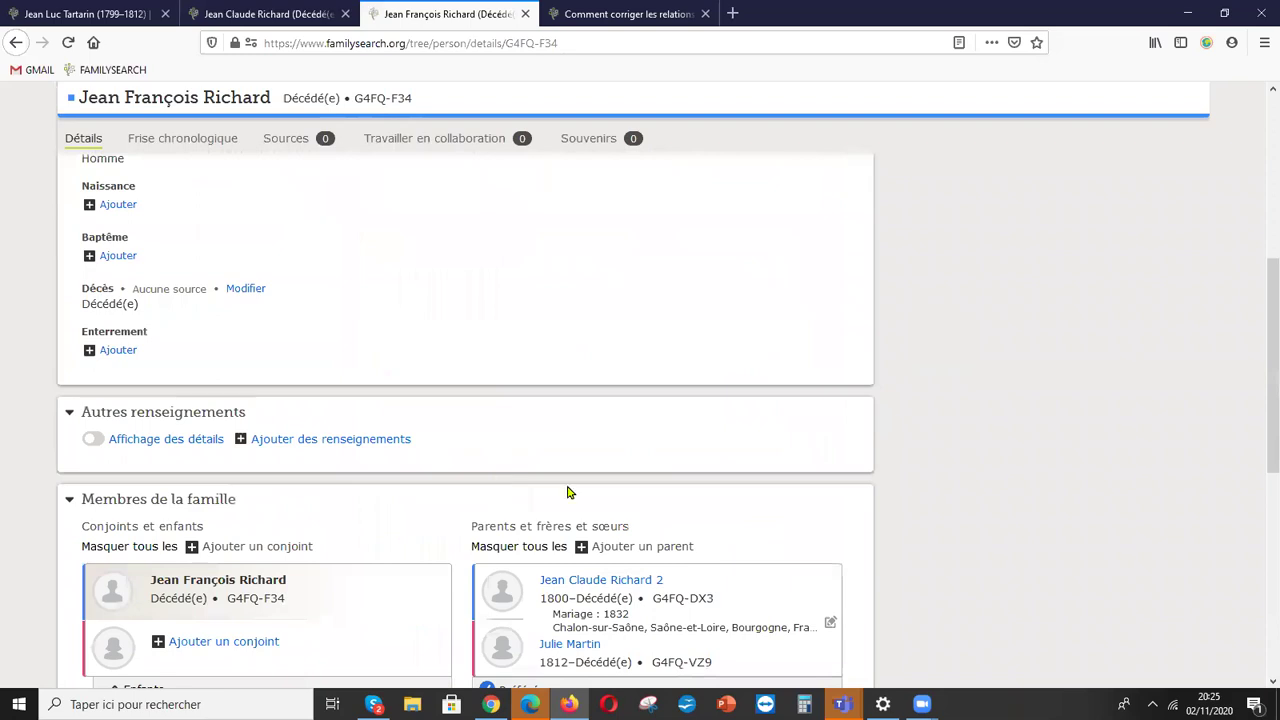
- Remove the remaining mother from the child's non-preferred parent link, confirming the verification and leaving the reason blank
scroll(903, 391, down, 4)
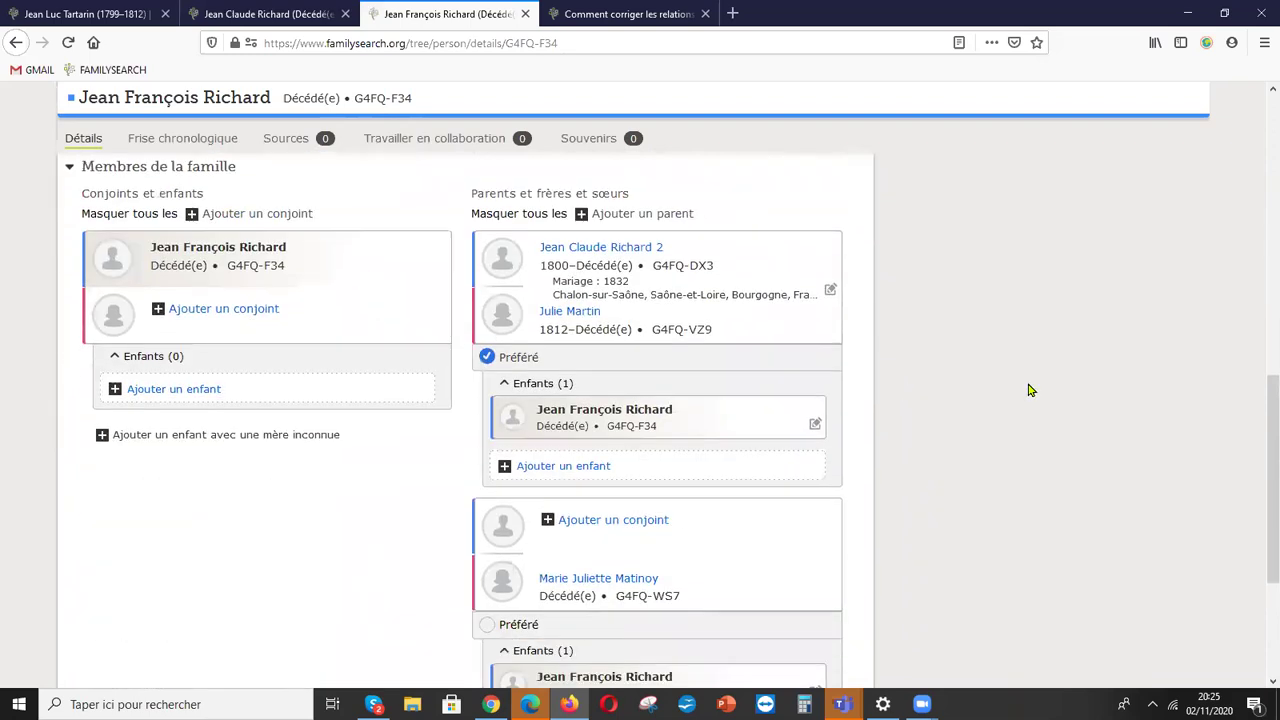
scroll(1030, 390, down, 2)
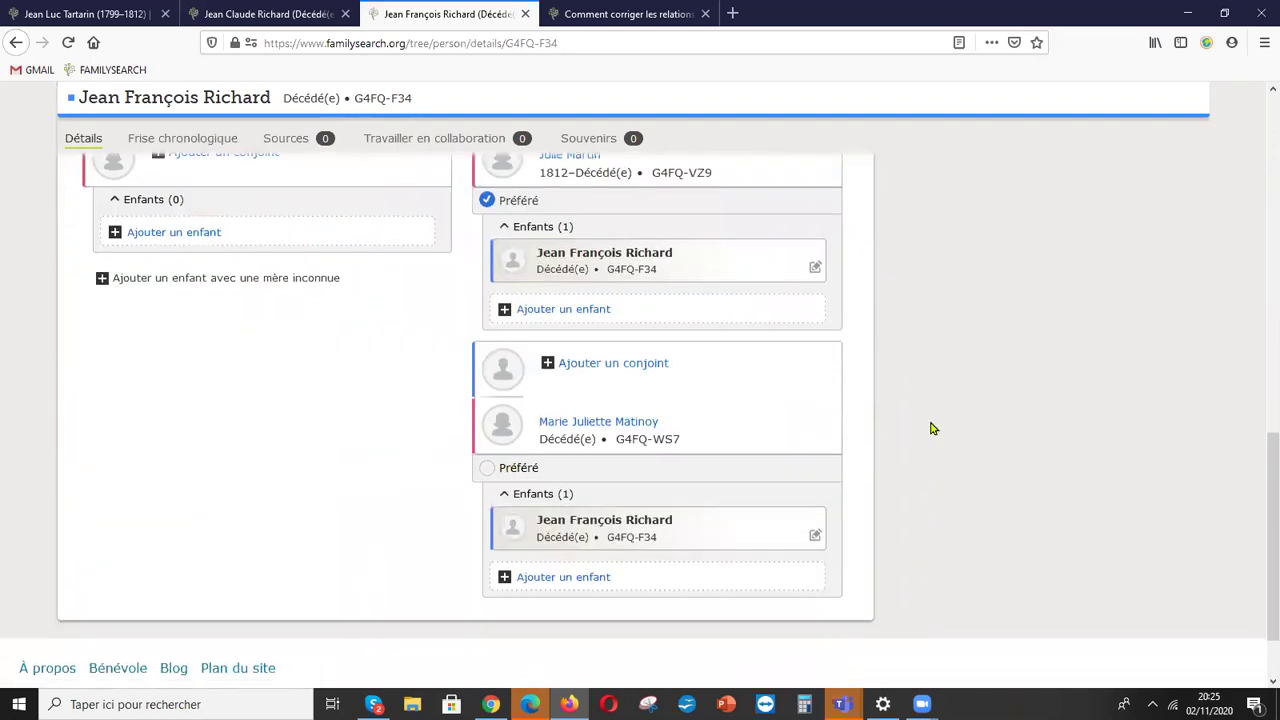
click(815, 538)
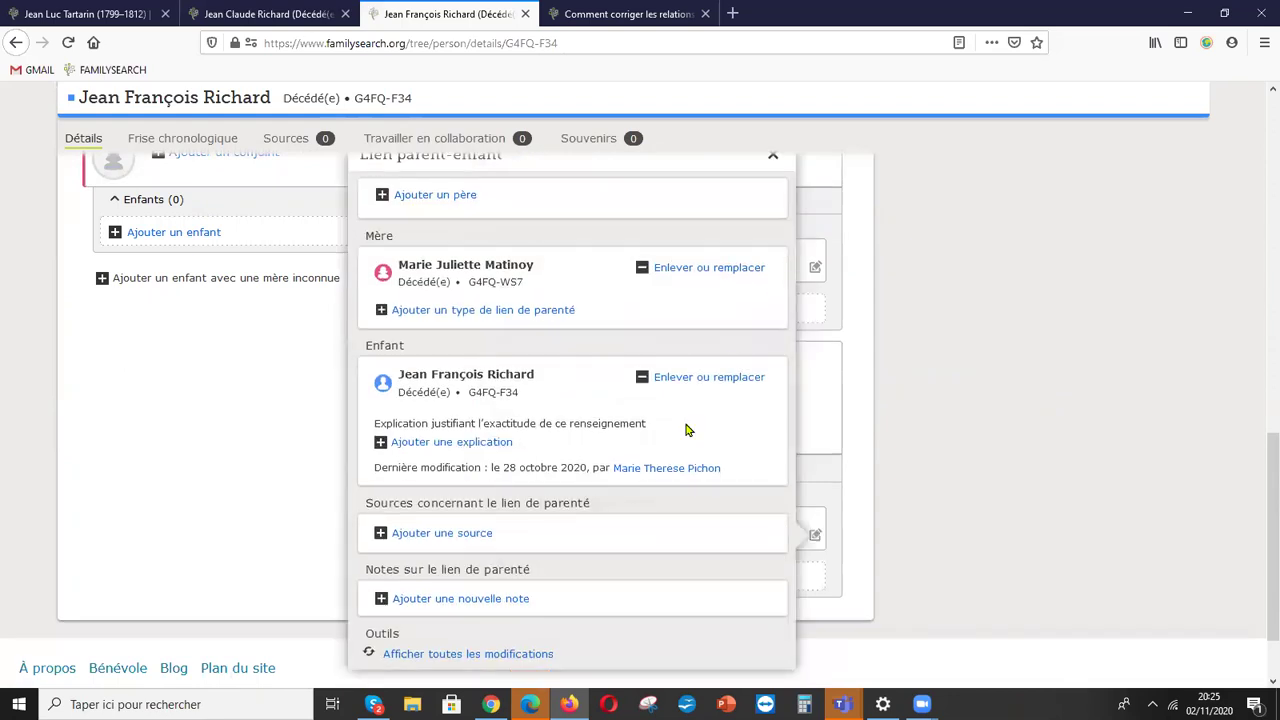
click(683, 268)
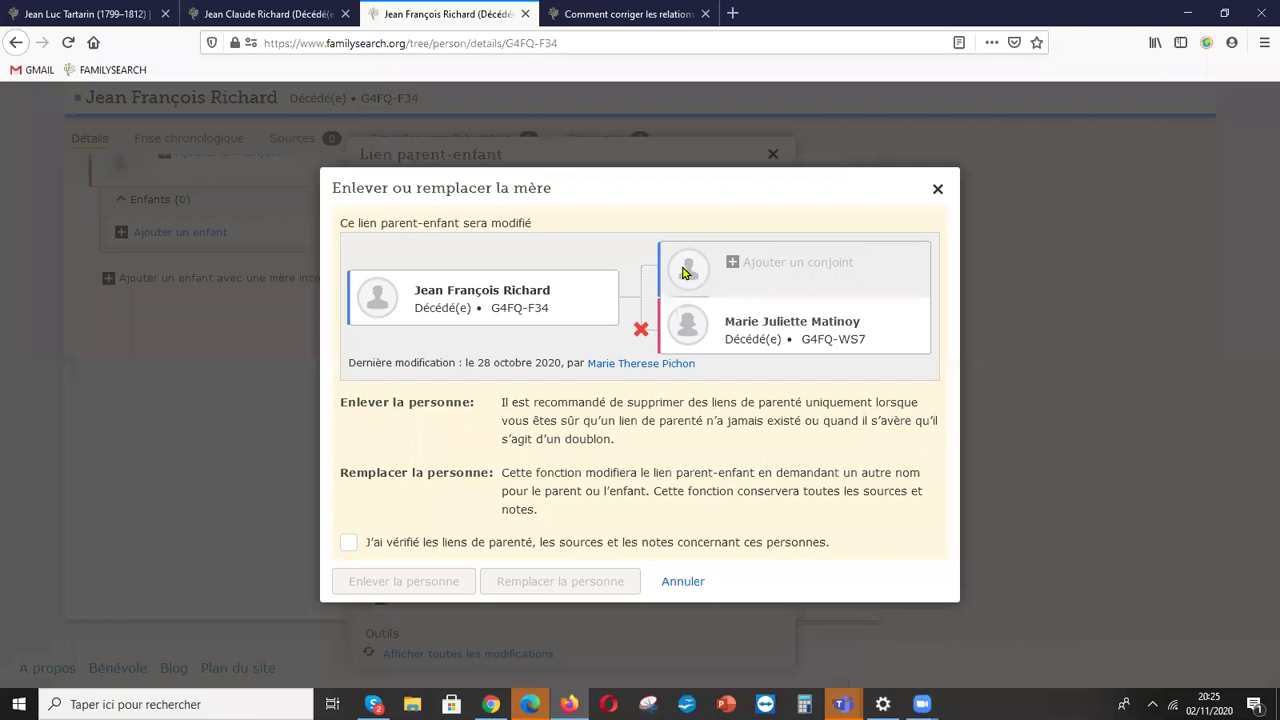
click(347, 546)
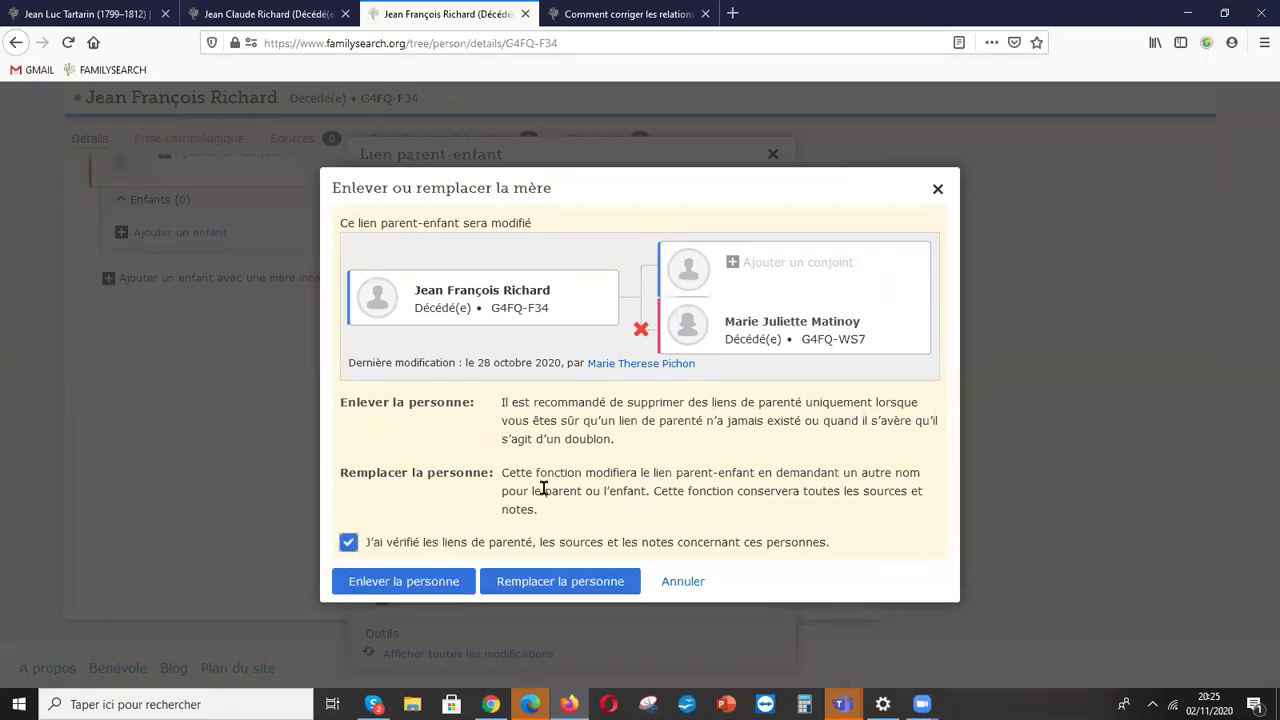
click(425, 588)
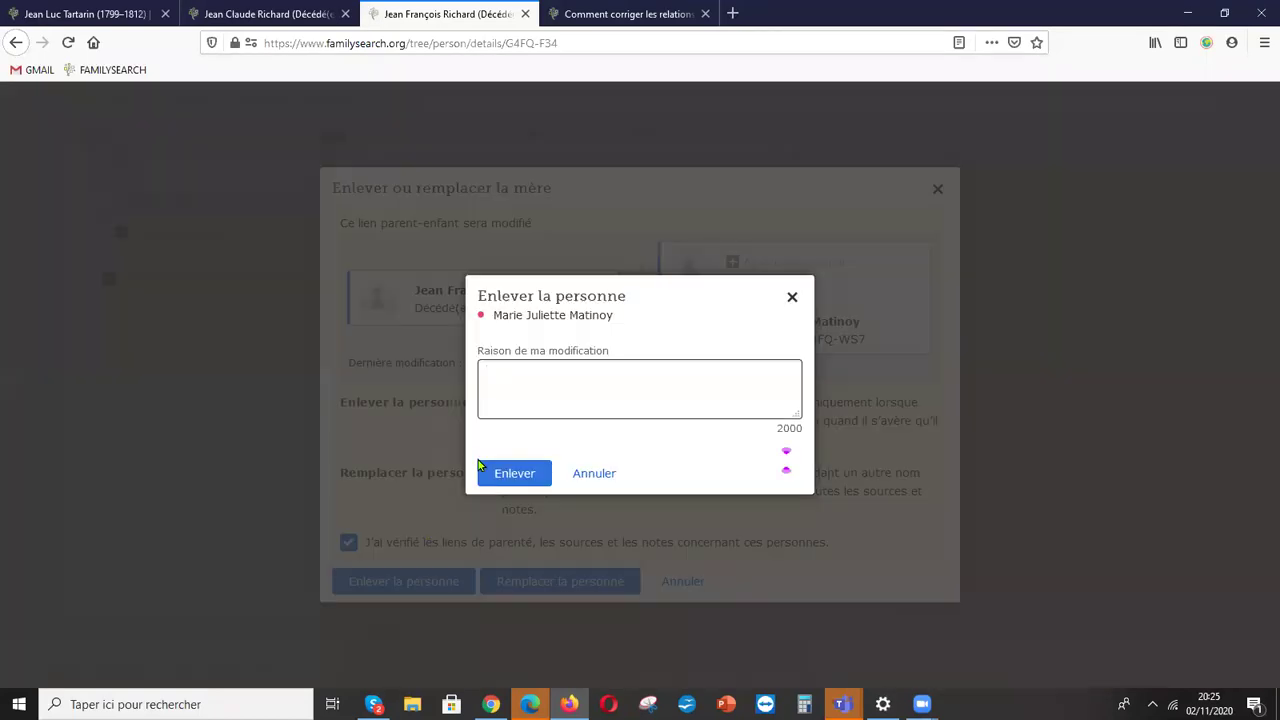
click(515, 474)
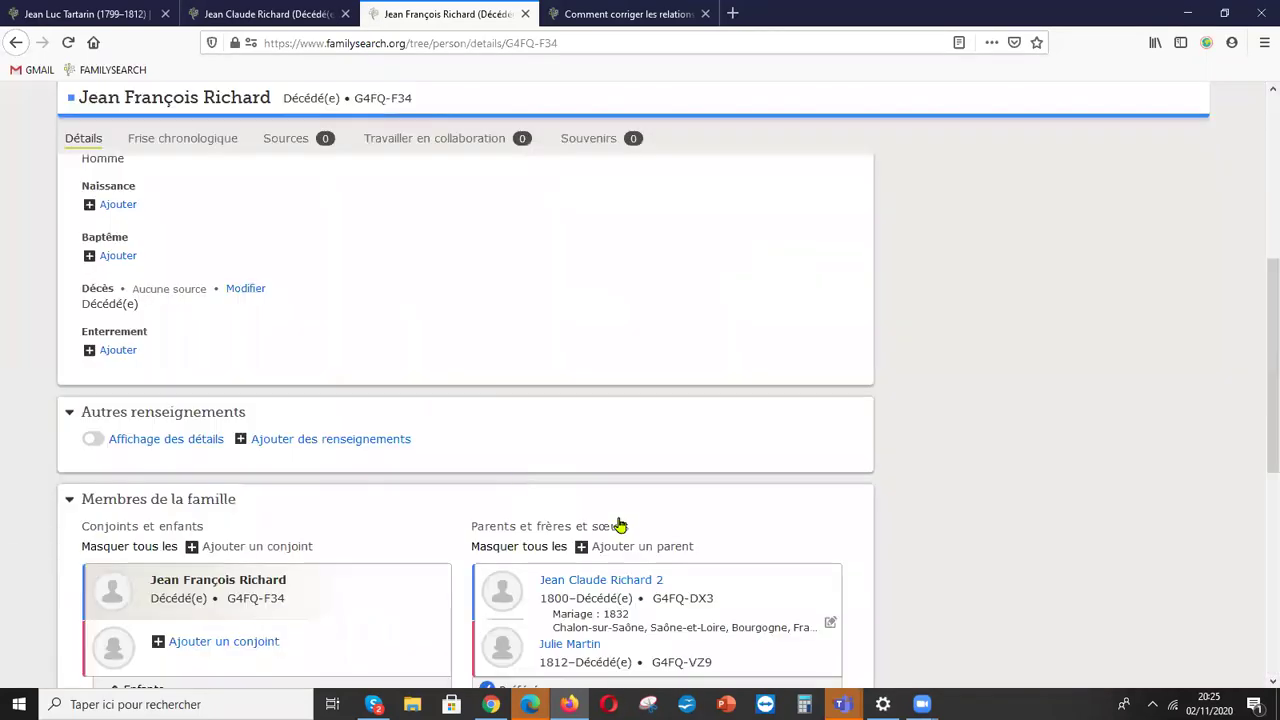
scroll(951, 505, down, 3)
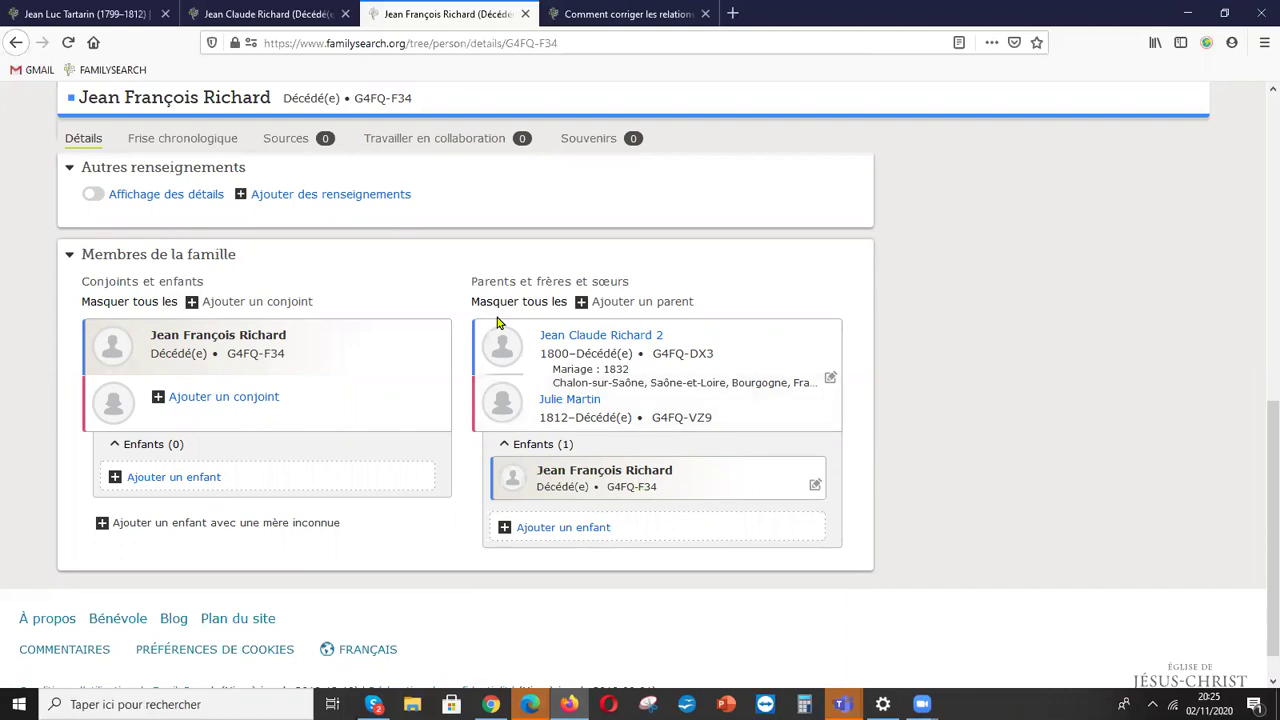
- Reload the open profile of the father labelled 1 and check the children listed under his non-preferred couple
click(275, 14)
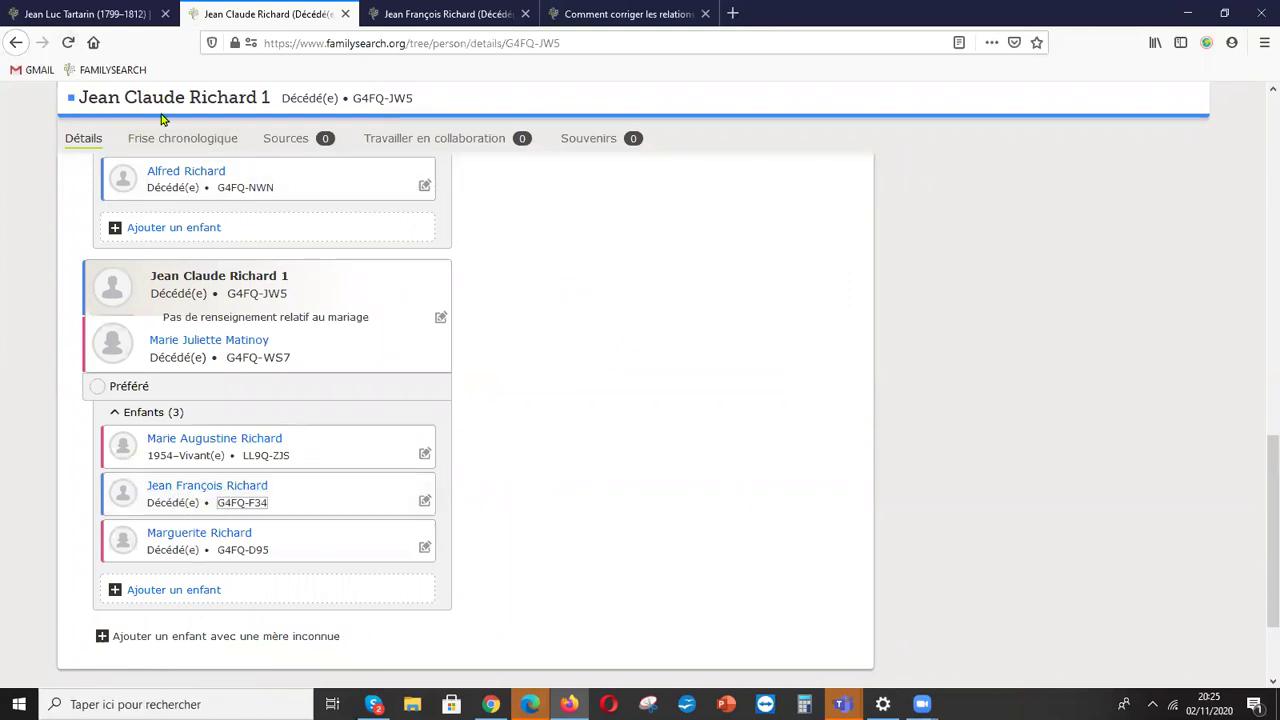
click(68, 42)
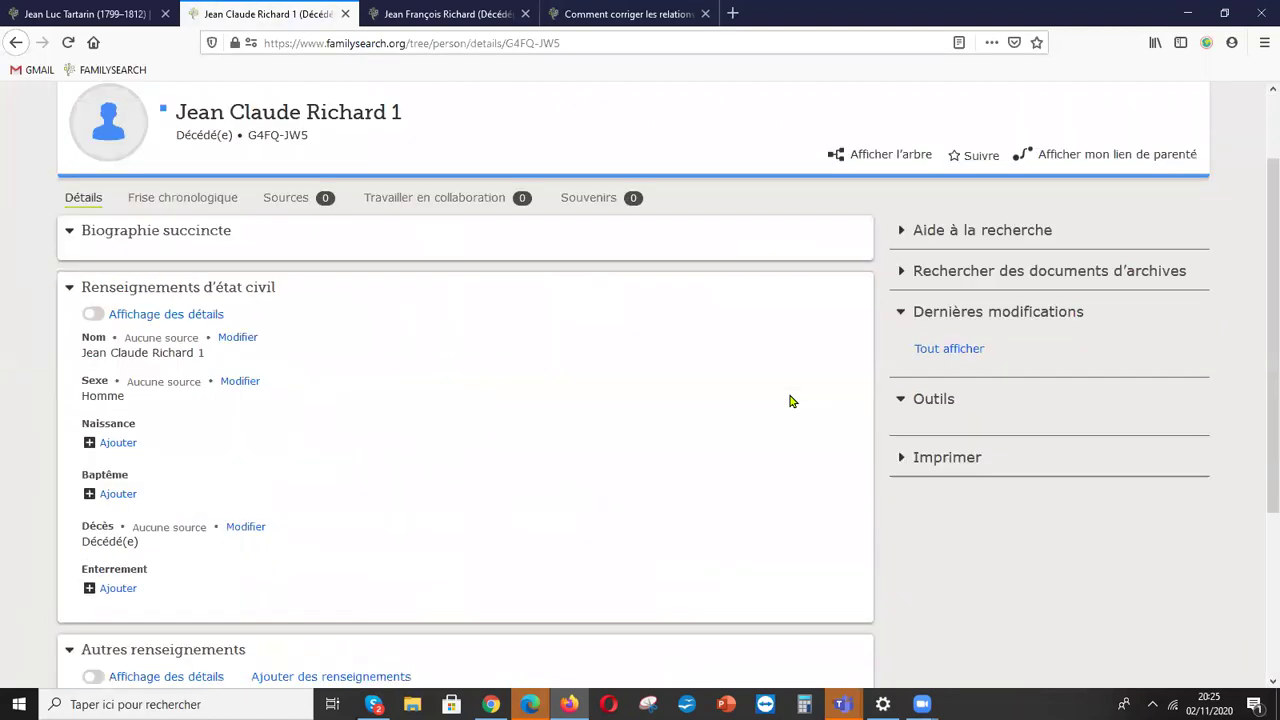
scroll(790, 401, down, 10)
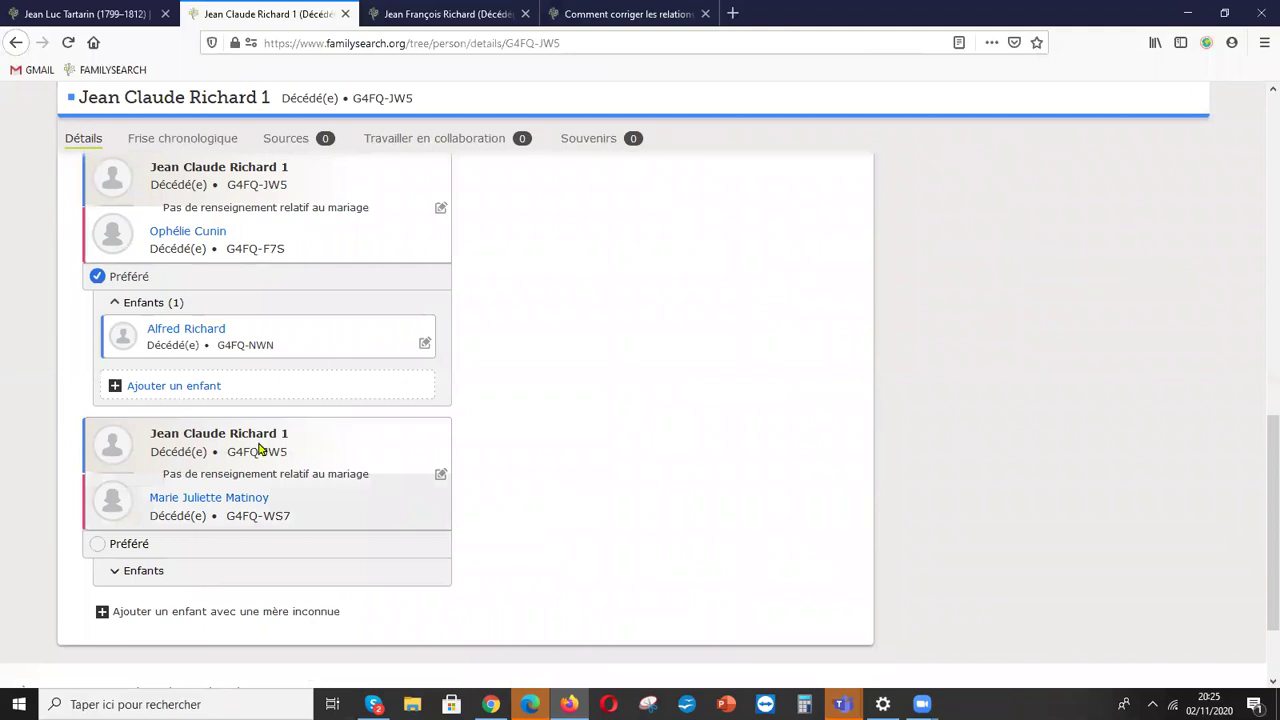
click(110, 576)
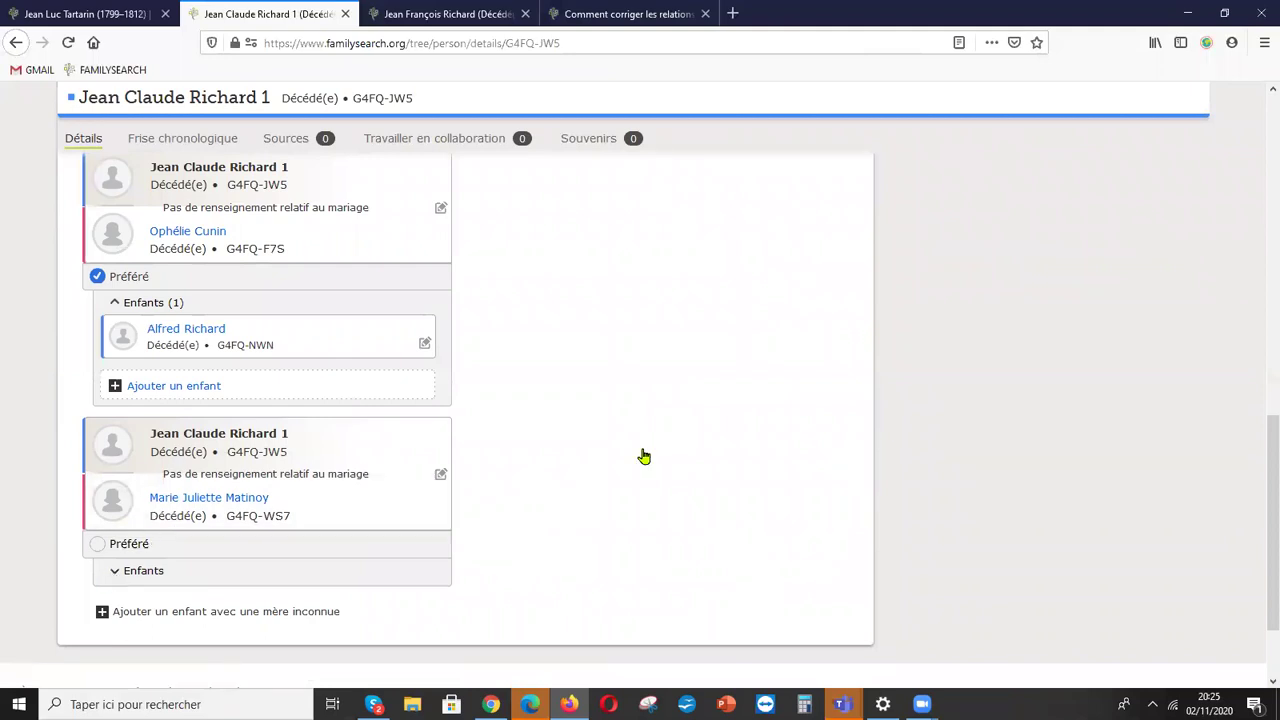
scroll(766, 334, down, 1)
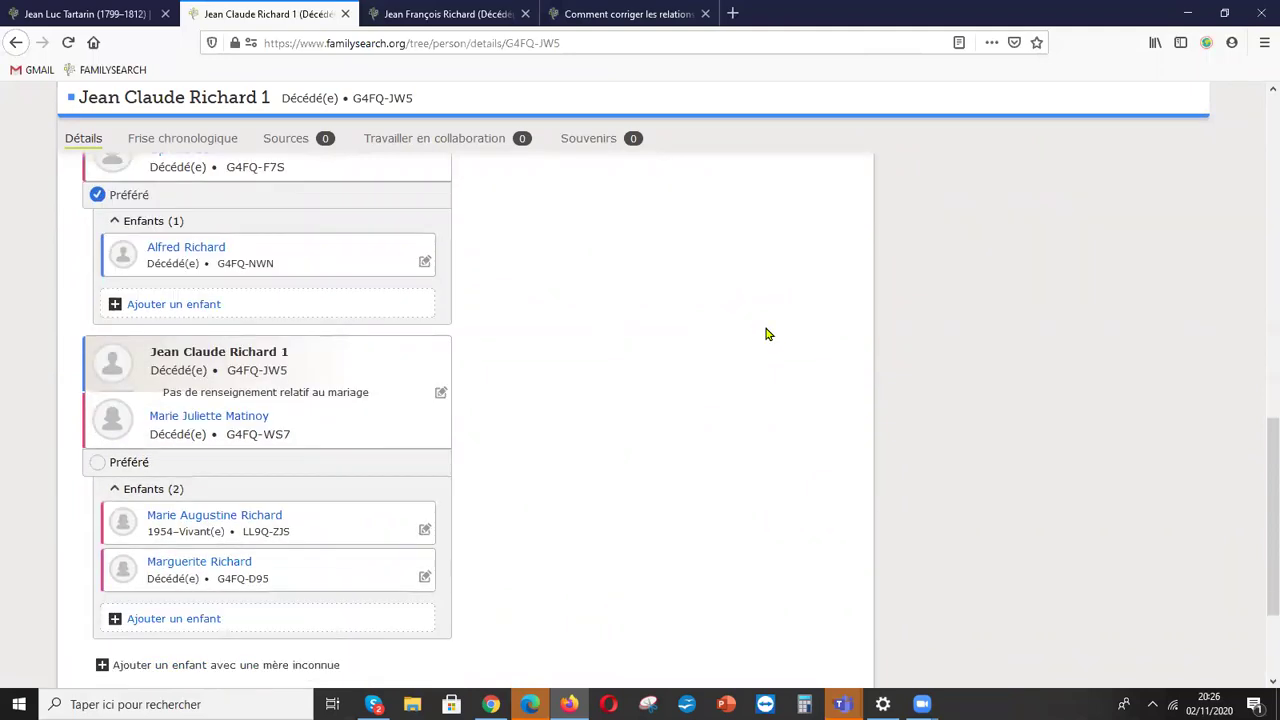
scroll(766, 334, up, 4)
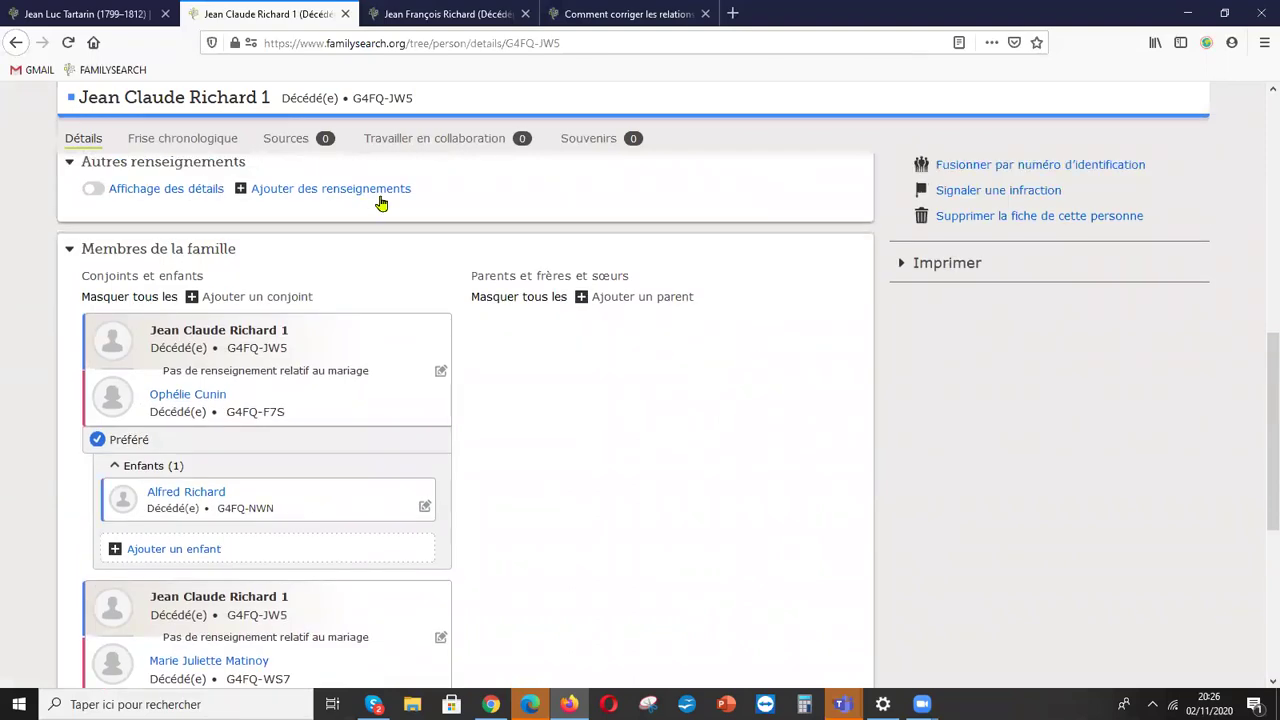
- Open the profile of the father labelled 2 from his child's profile and review his spouses and children
click(431, 14)
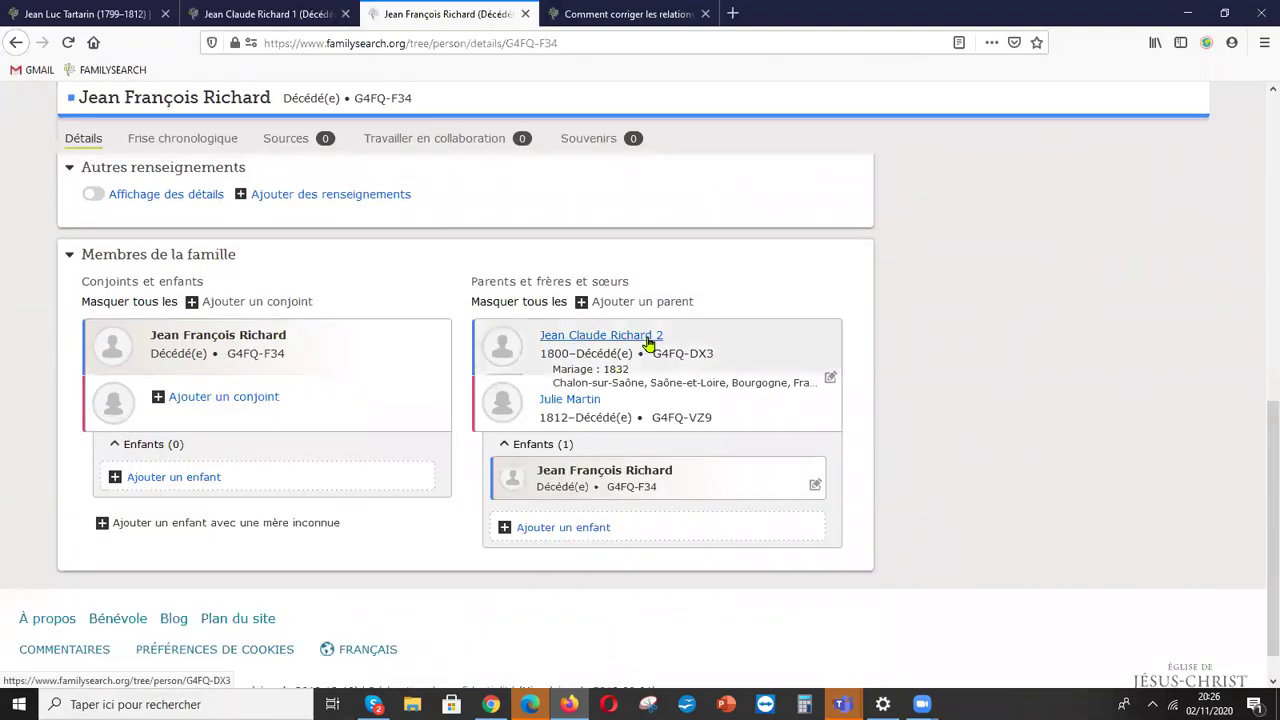
mouse_move(648, 343)
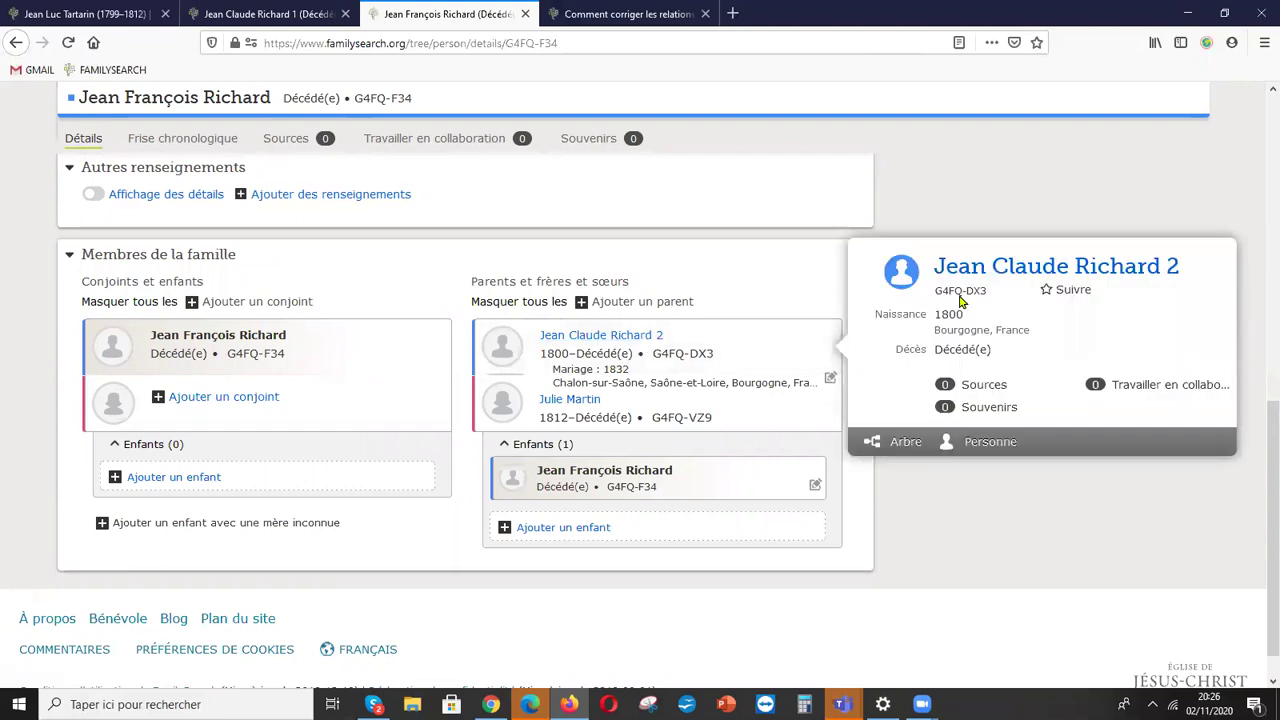
click(1045, 265)
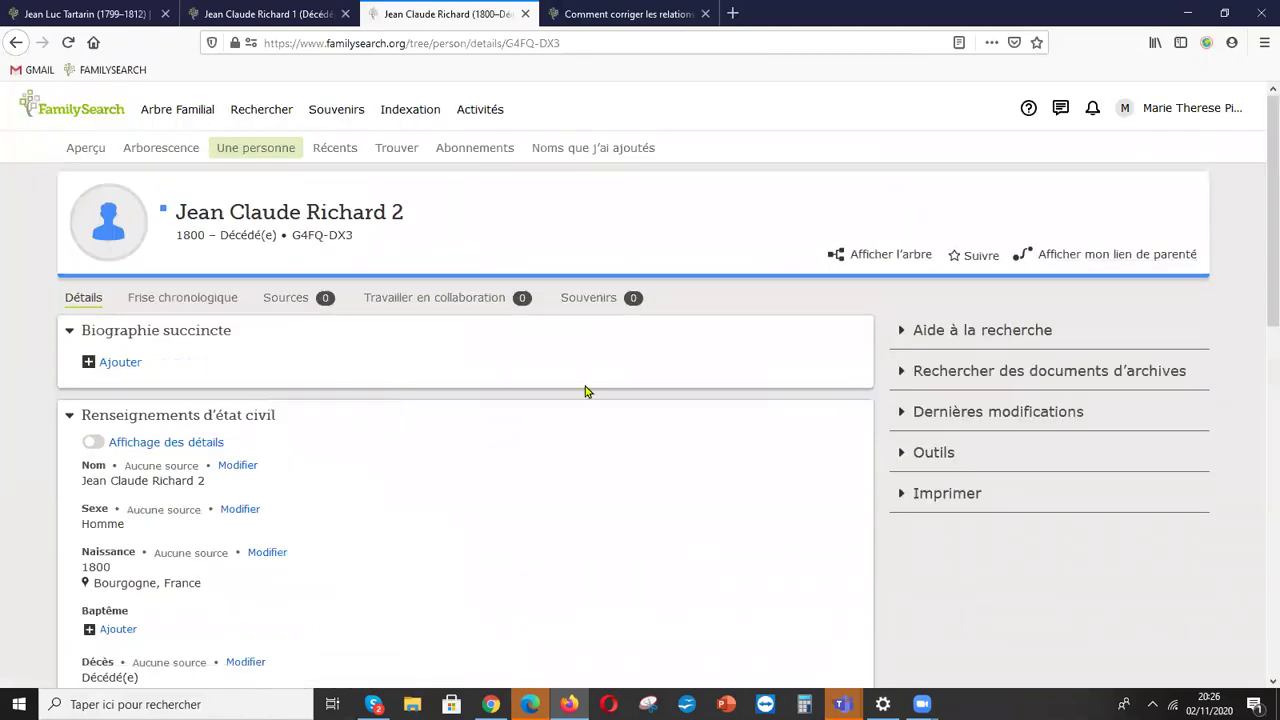
scroll(587, 392, down, 2)
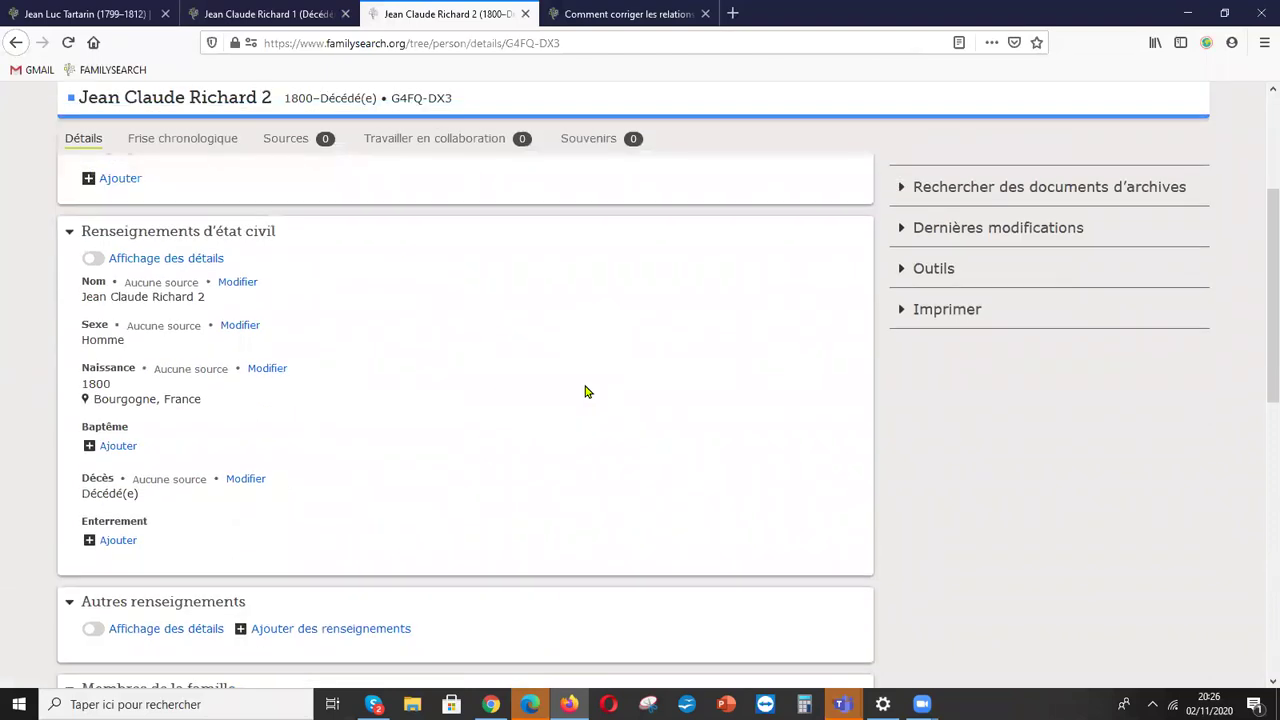
scroll(587, 392, down, 5)
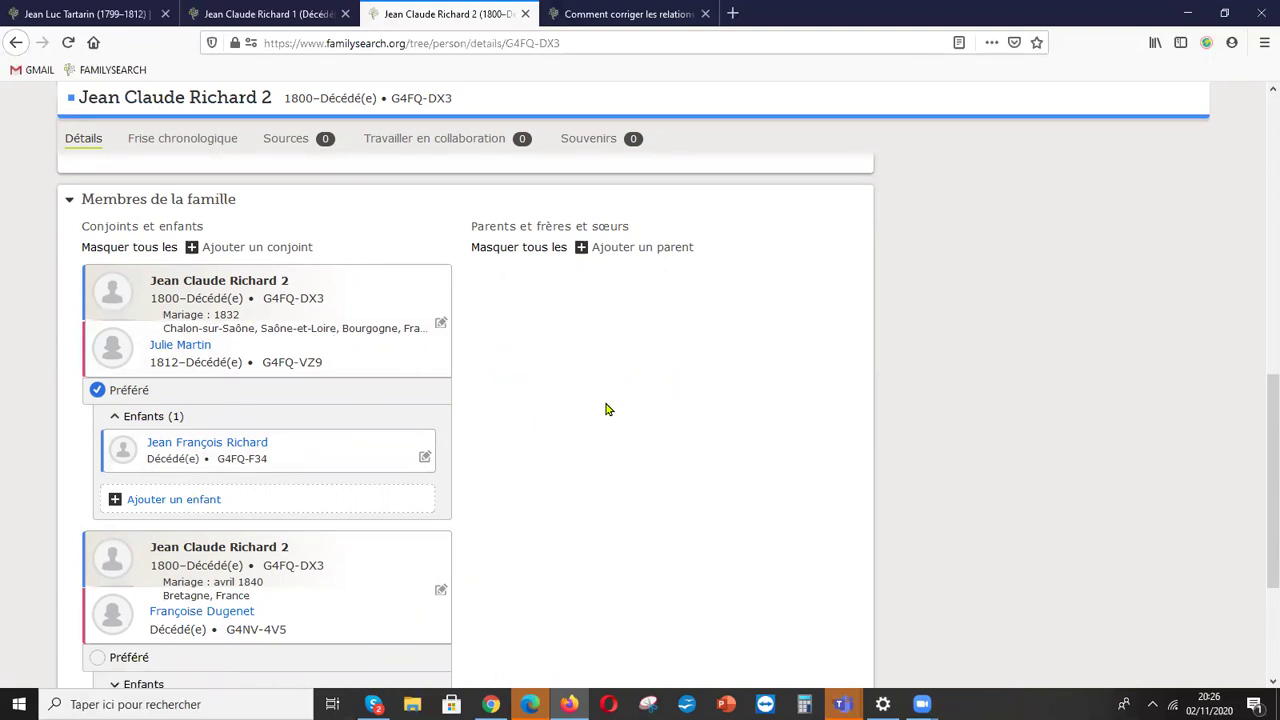
scroll(607, 409, down, 2)
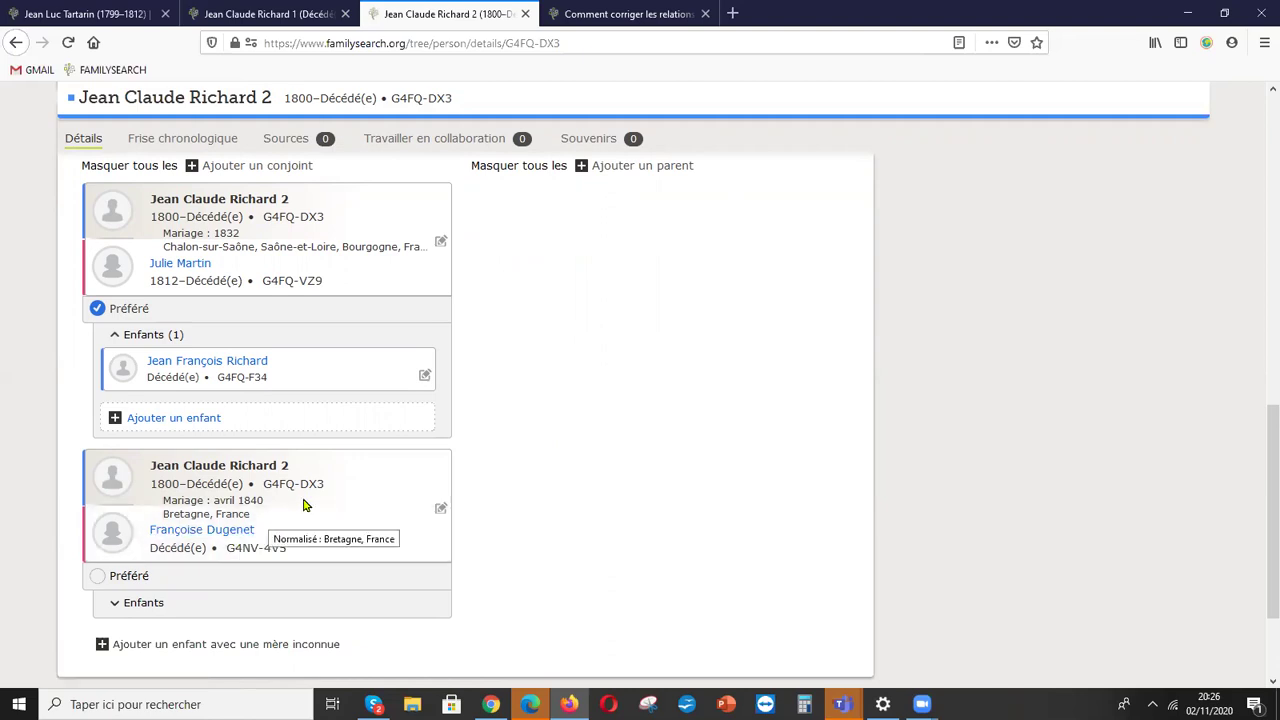
scroll(603, 443, down, 1)
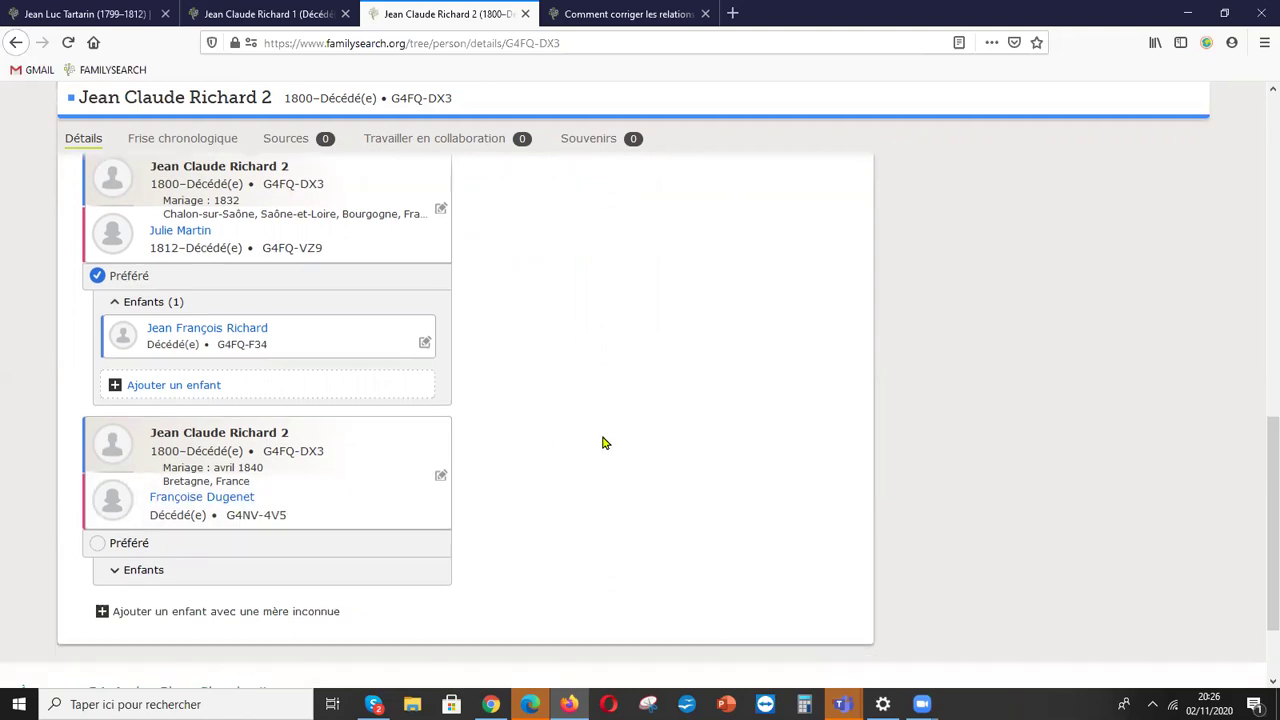
scroll(603, 443, down, 1)
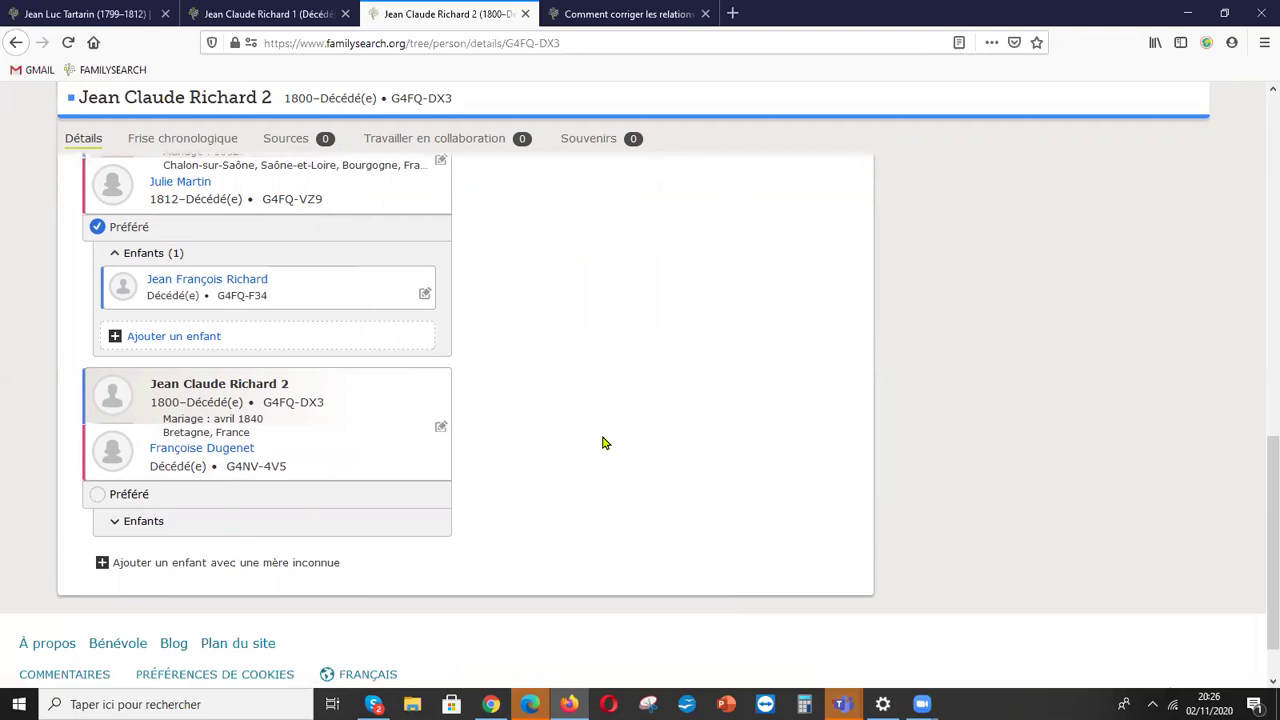
- Start removing the wife from his April 1840 Bretagne couple relationship, confirming that relationships, sources and notes were verified
click(440, 430)
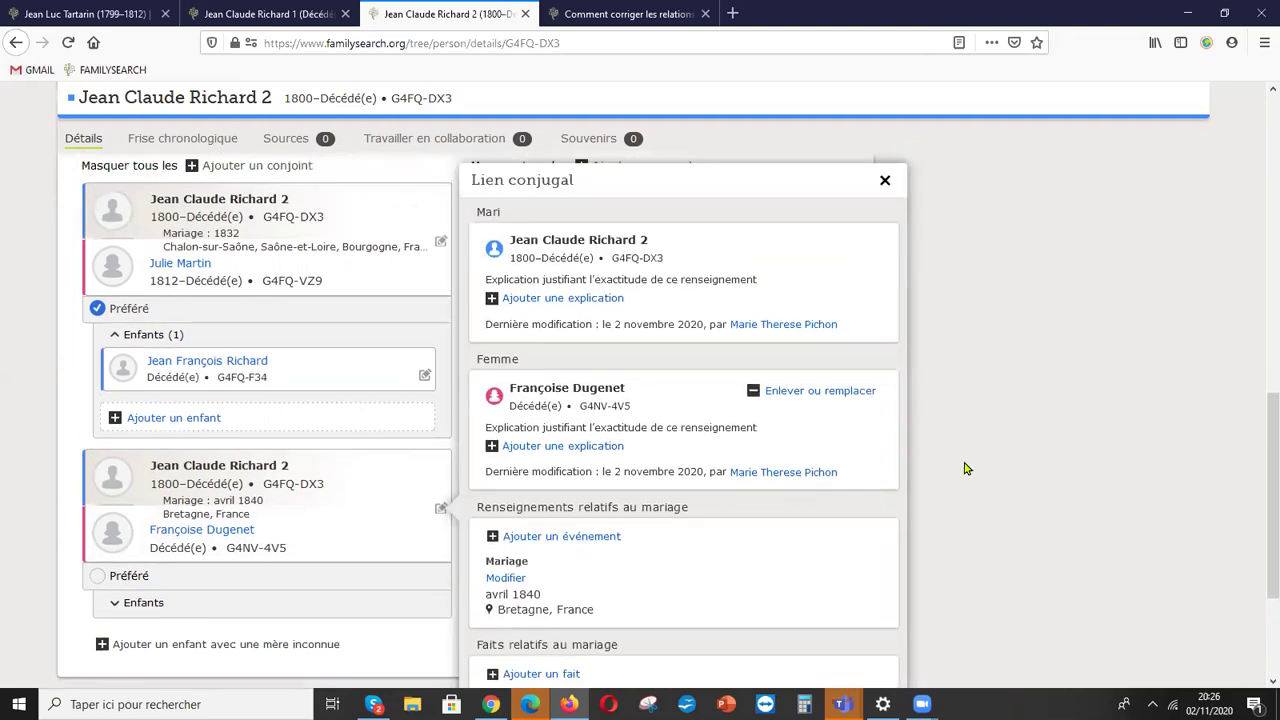
scroll(966, 469, down, 1)
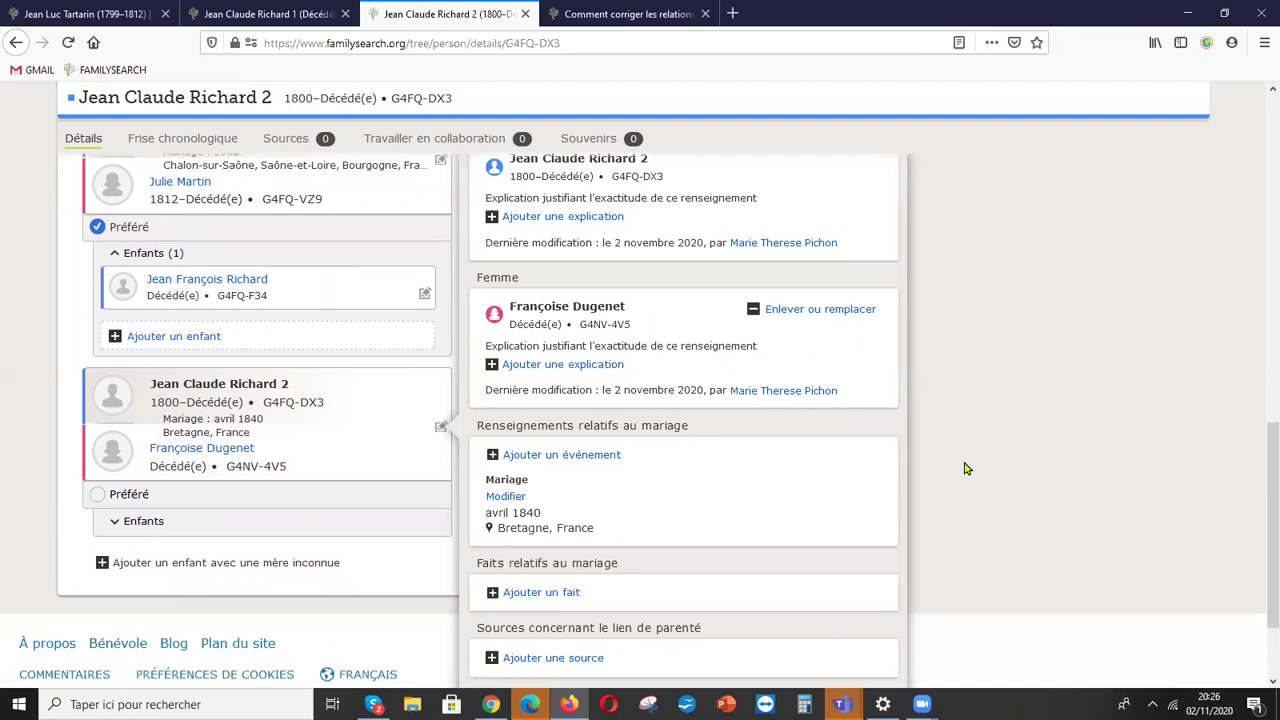
click(793, 311)
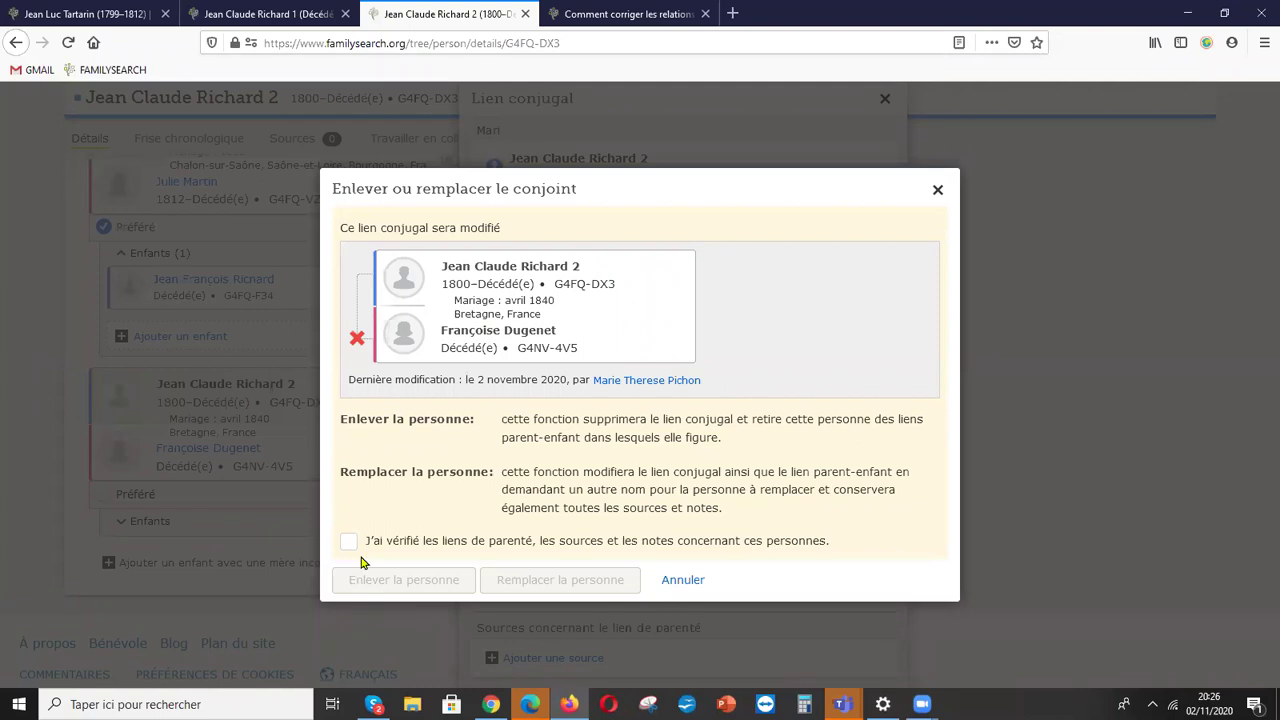
click(349, 544)
click(345, 590)
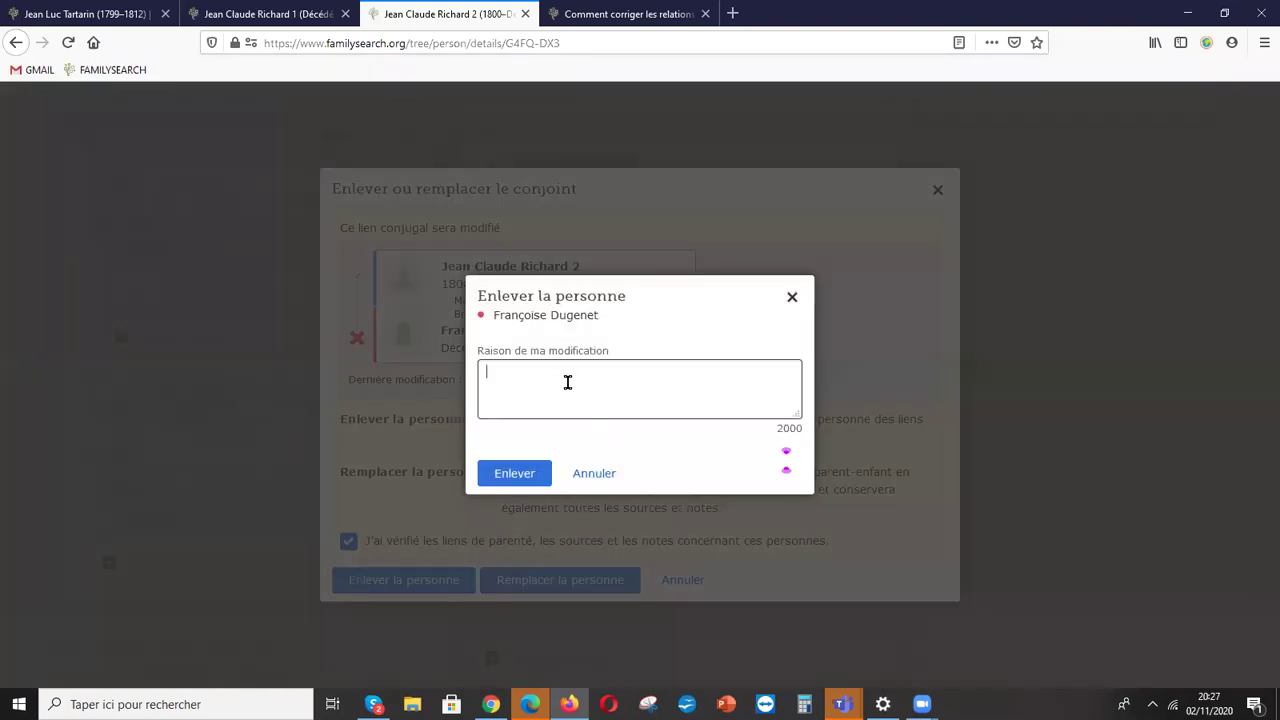
- Give the reason "pas son épouse, pas les mêmes régions" and complete the wife's removal from the couple relationship
click(567, 382)
text(pas son éposuse,pas les meme)
key(BackSpace)
key(BackSpace)
text(me)
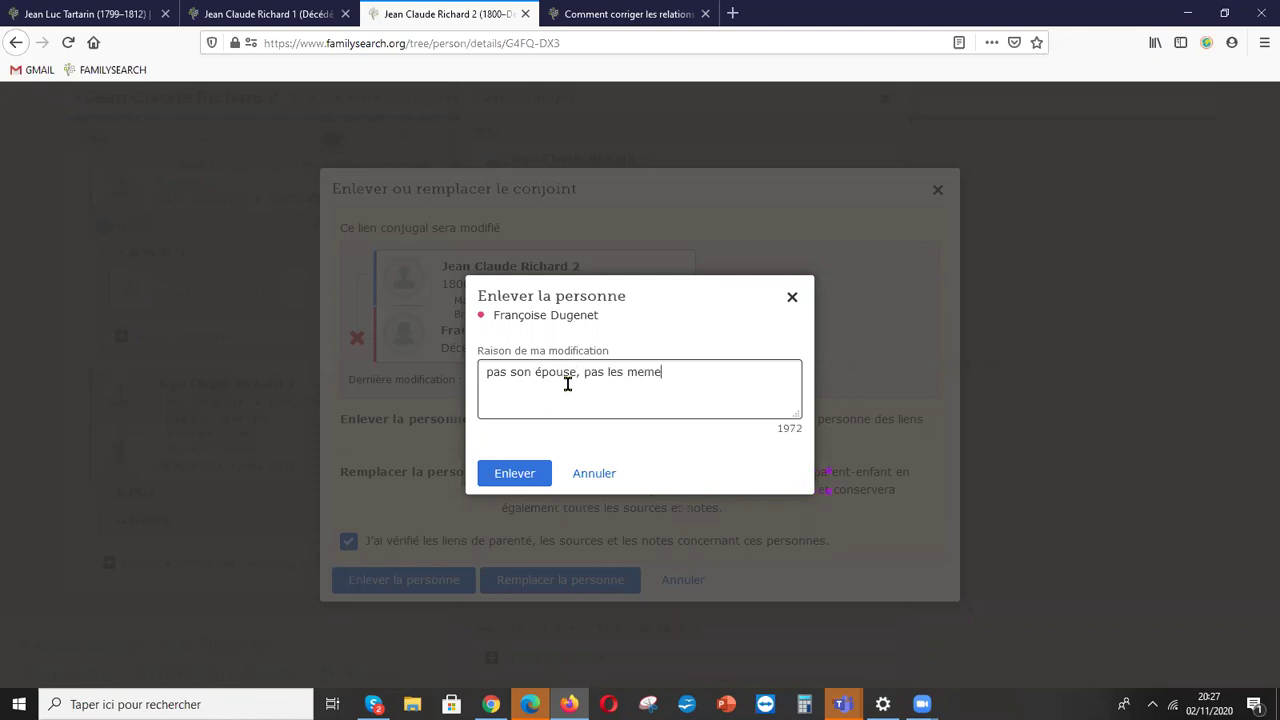
text(s régions)
right_click(640, 376)
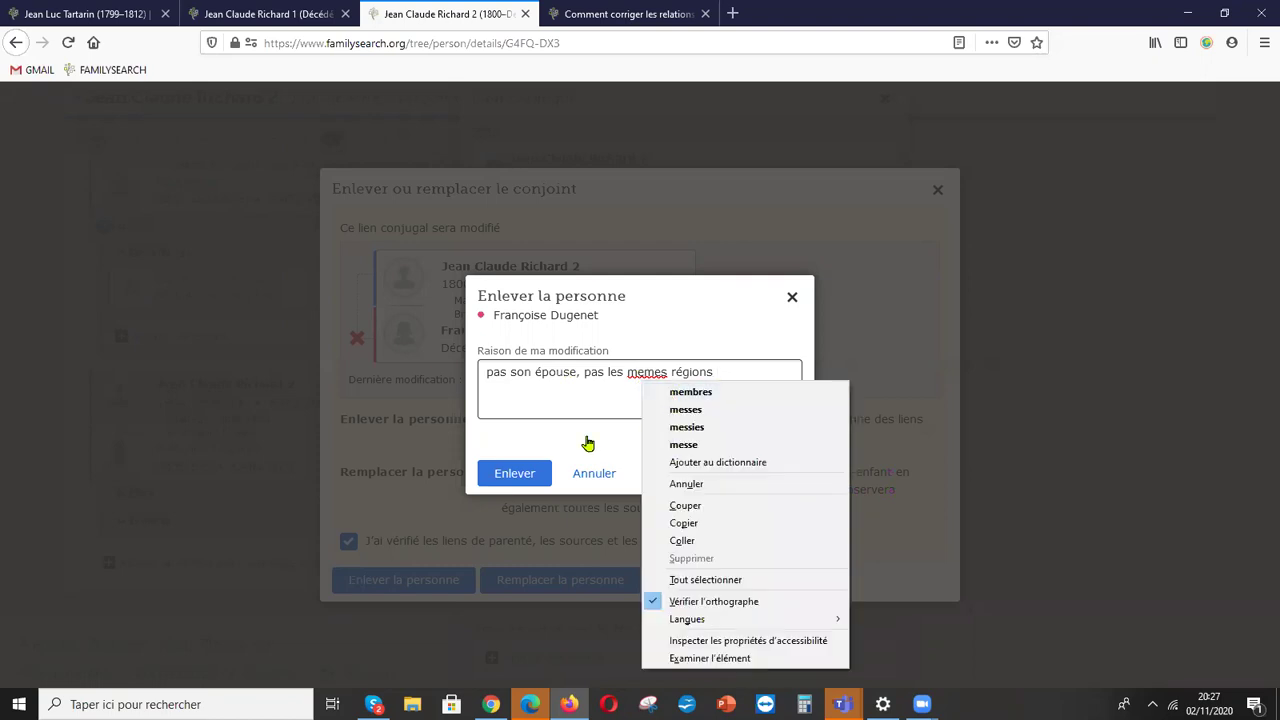
click(714, 374)
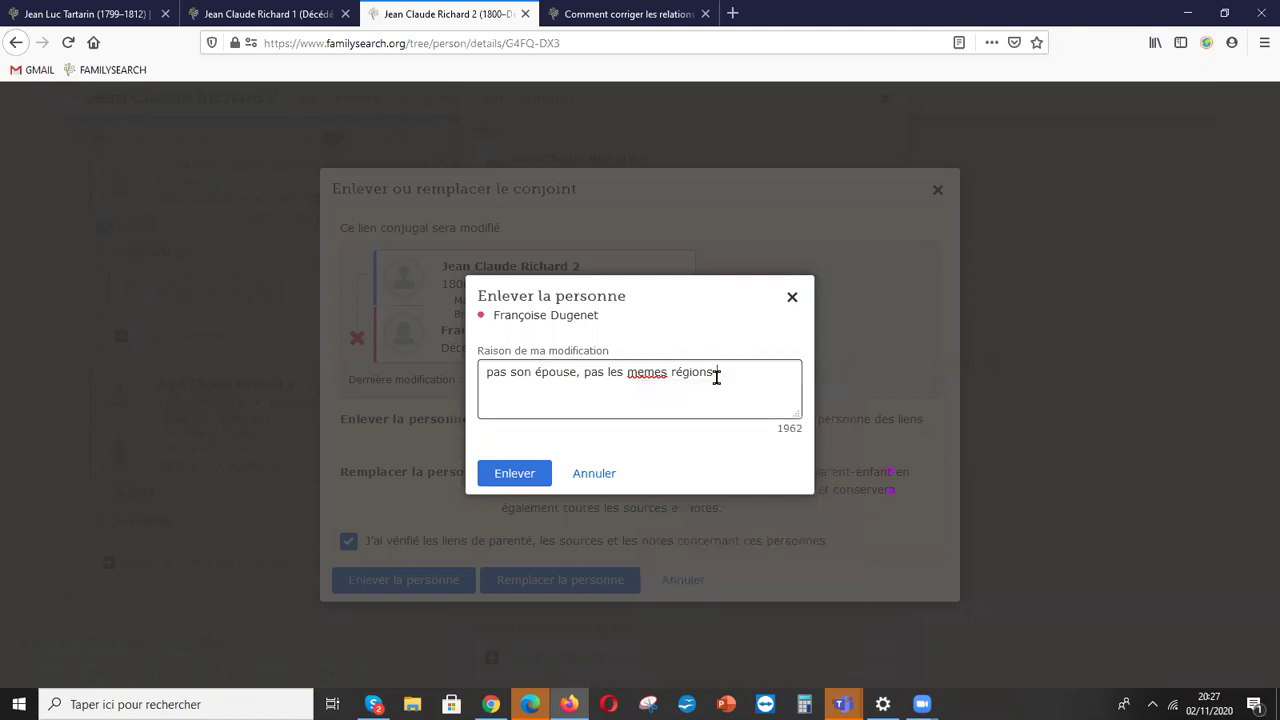
click(645, 372)
key(BackSpace)
text(ê)
click(514, 480)
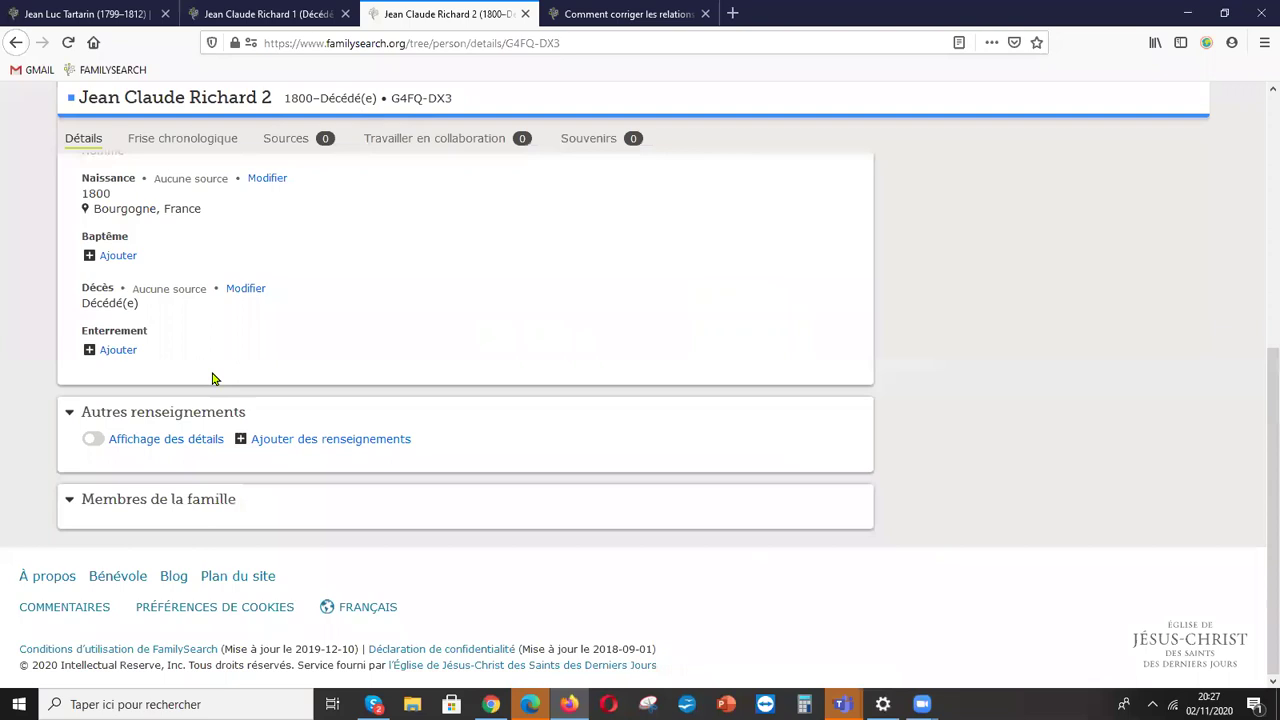
- Check the father's remaining family members, and open the deleted couple relationship entry in his latest changes
scroll(897, 414, down, 5)
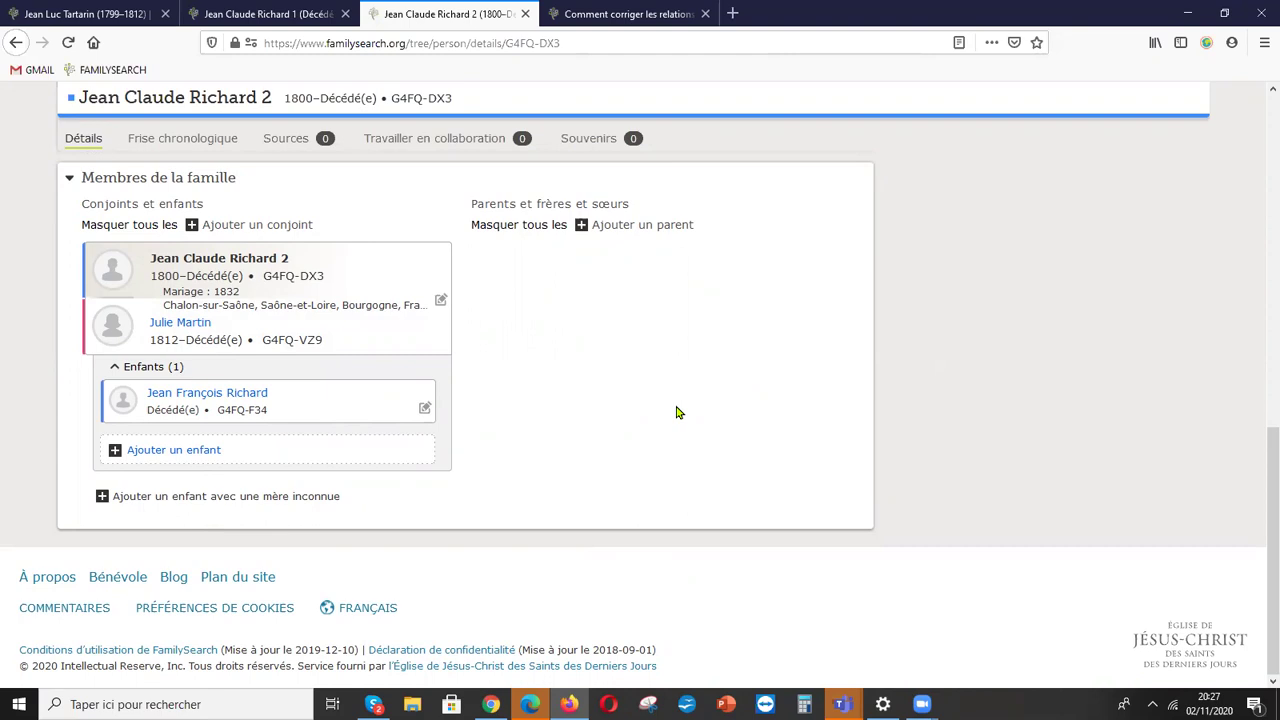
scroll(676, 412, up, 10)
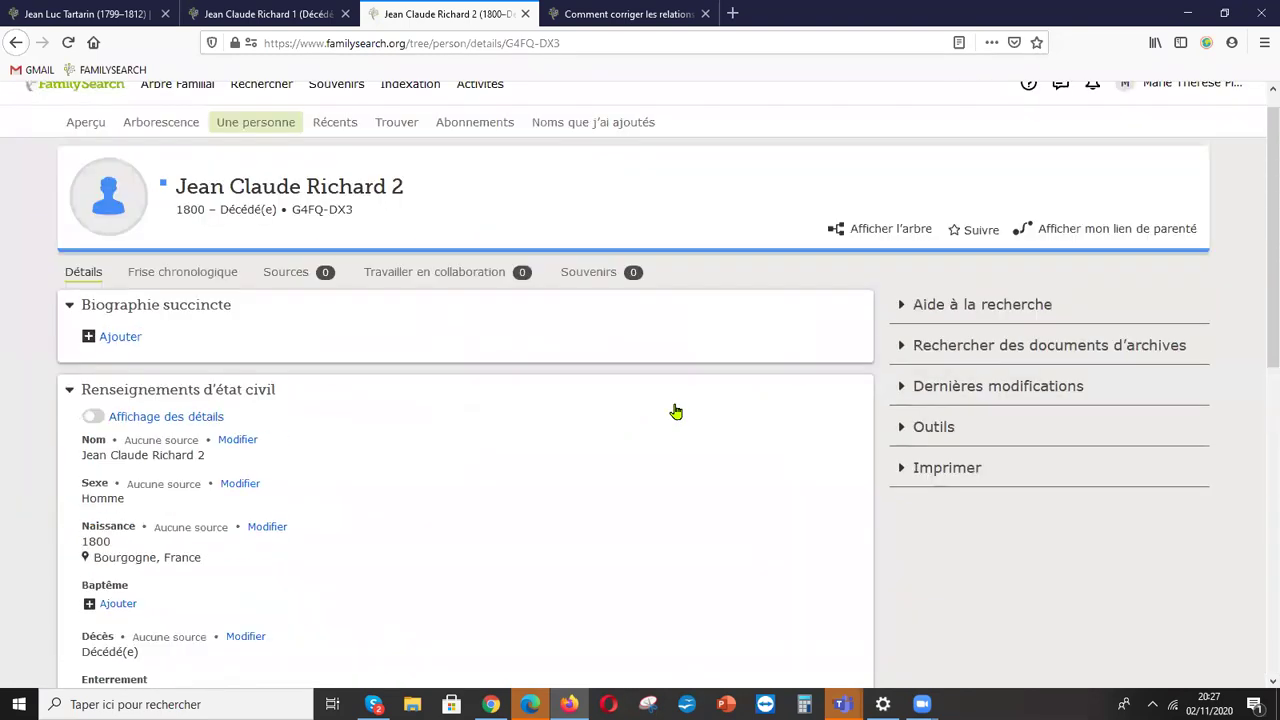
click(898, 389)
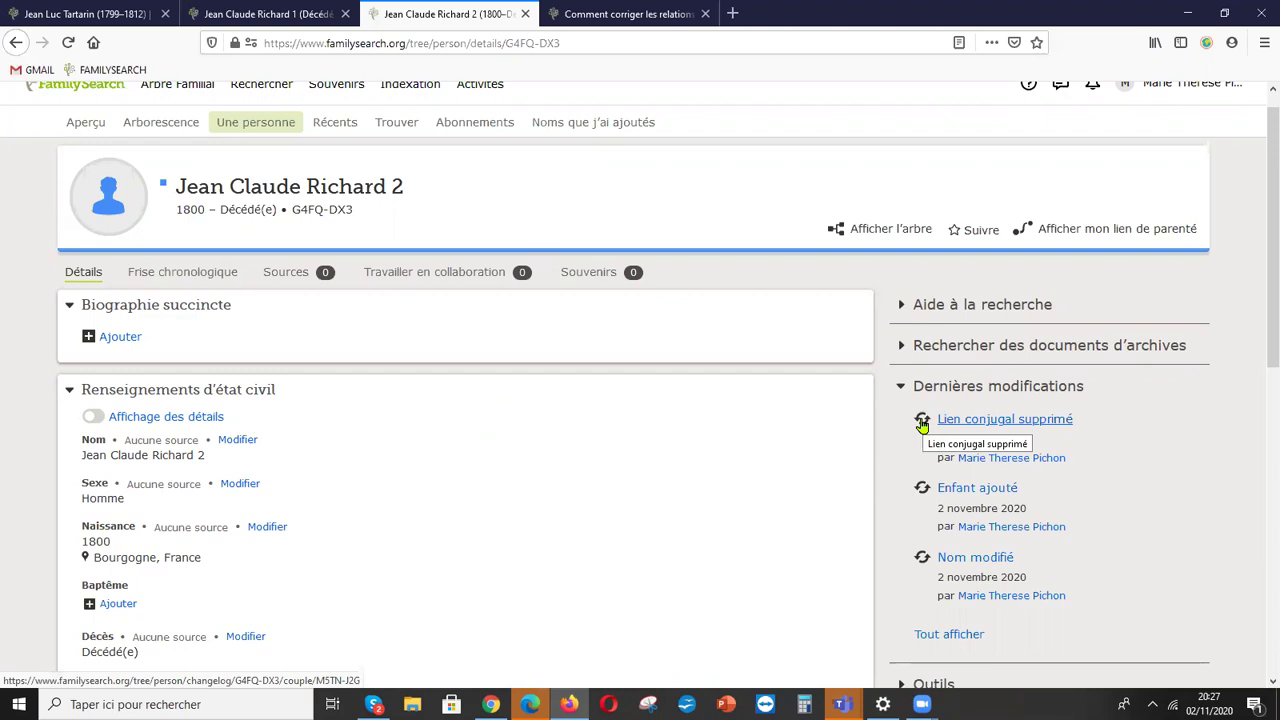
click(922, 425)
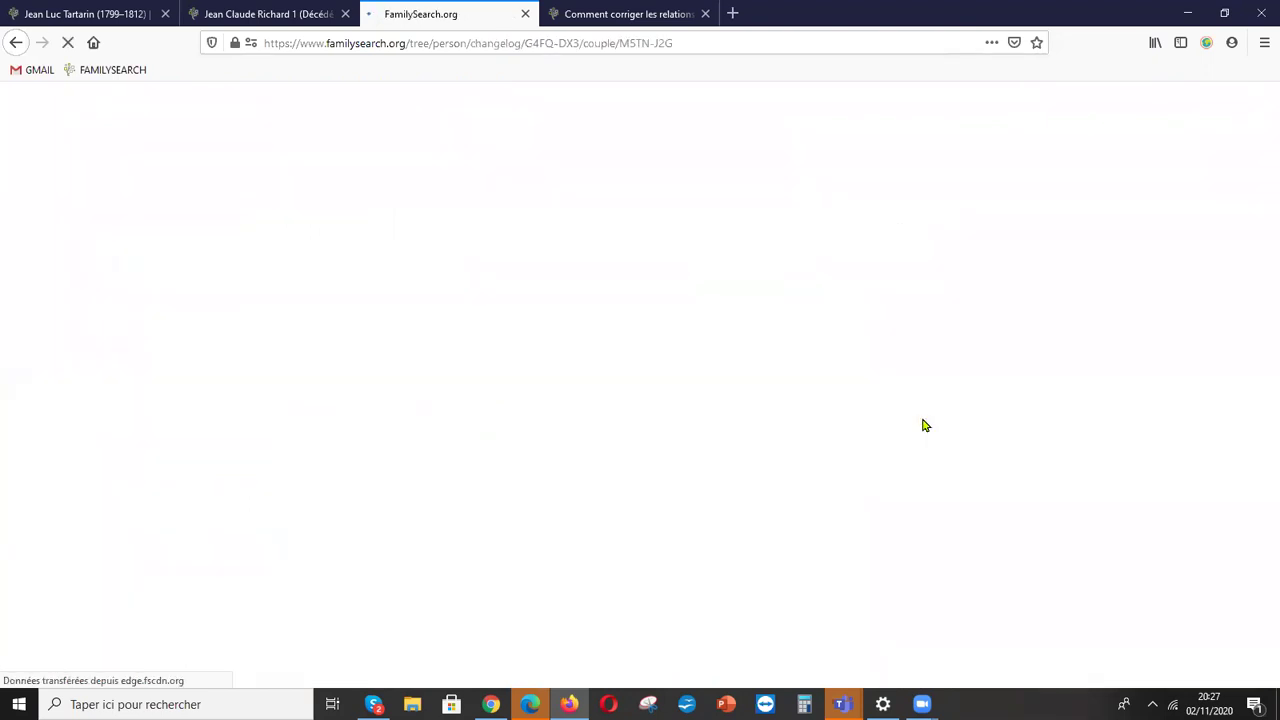